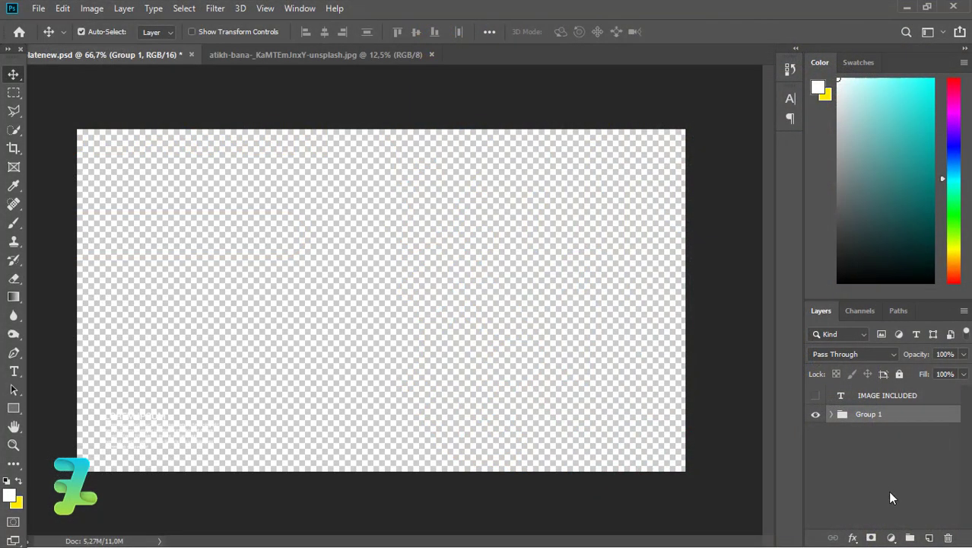
# Add an empty Layer 1 and drag it beneath Group 1 in the layer stack.
pyautogui.click(930, 539)
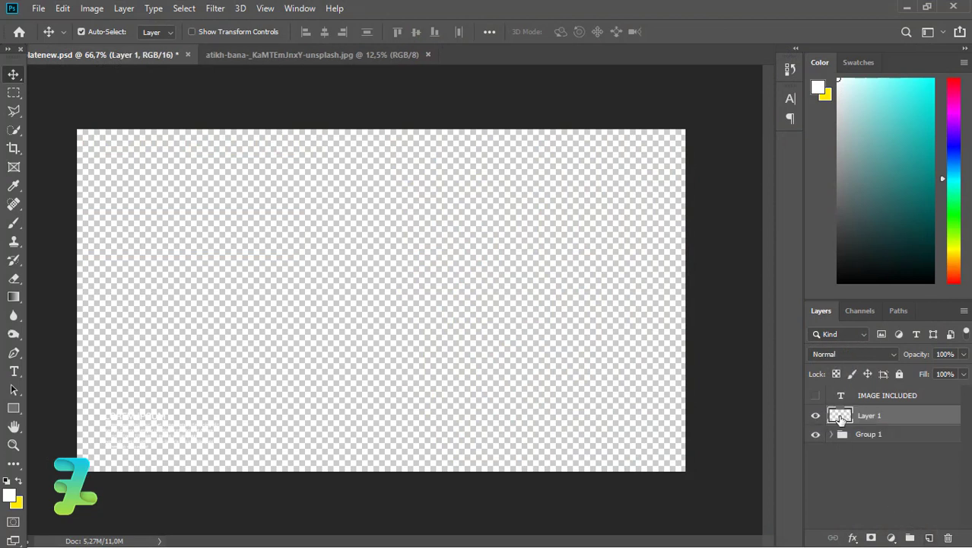
pyautogui.moveTo(837, 415); pyautogui.dragTo(841, 446)
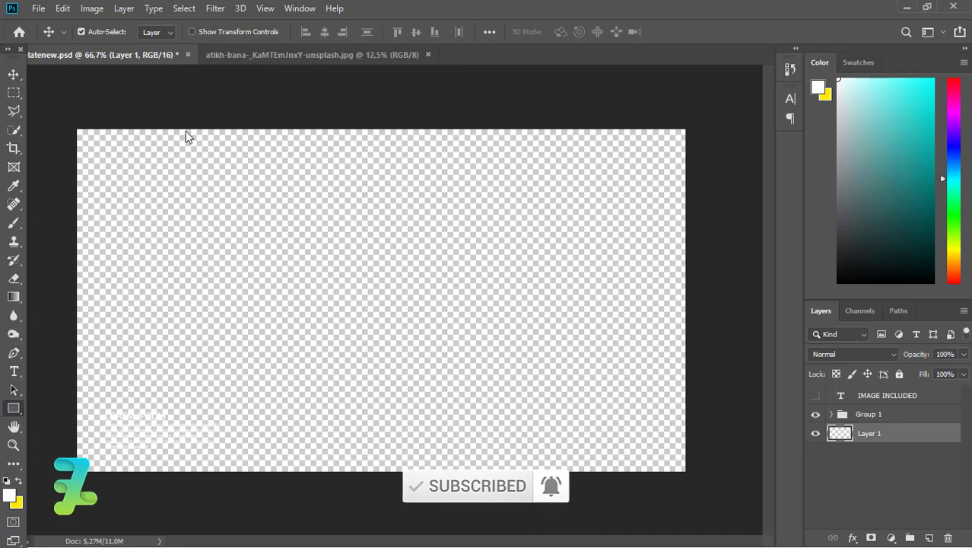
# Draw a white 527 × 749 px rectangle covering the canvas's left side from top to bottom.
pyautogui.press('u')
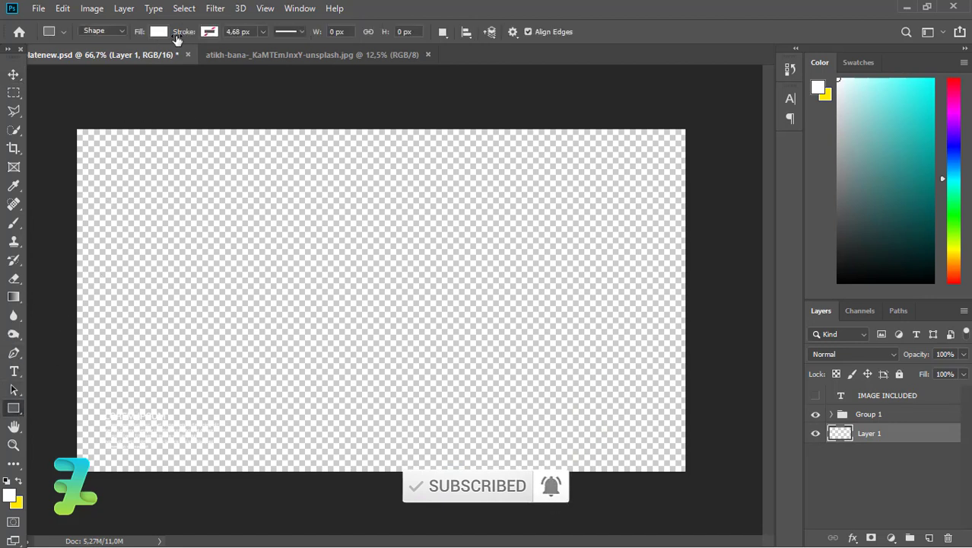
pyautogui.moveTo(65, 127); pyautogui.dragTo(353, 492)
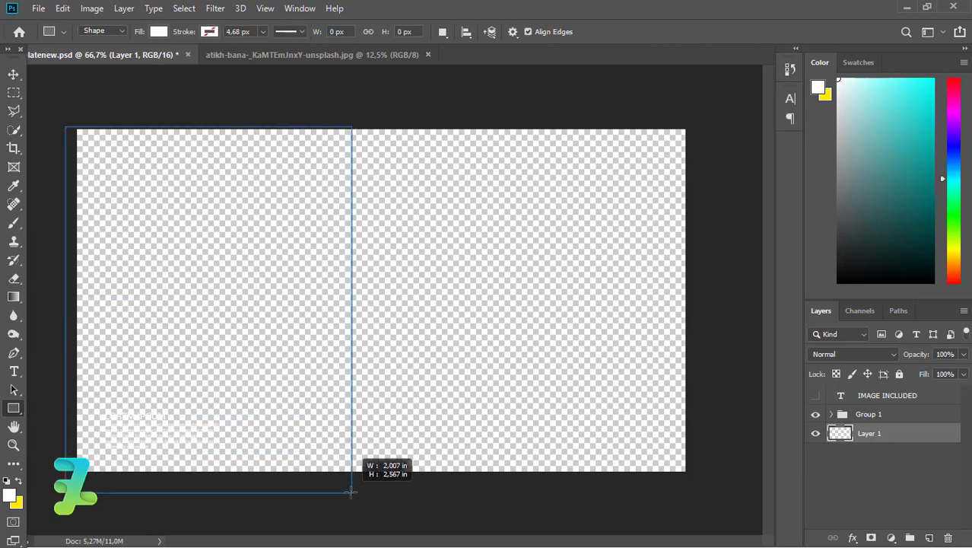
pyautogui.moveTo(352, 492); pyautogui.dragTo(315, 481)
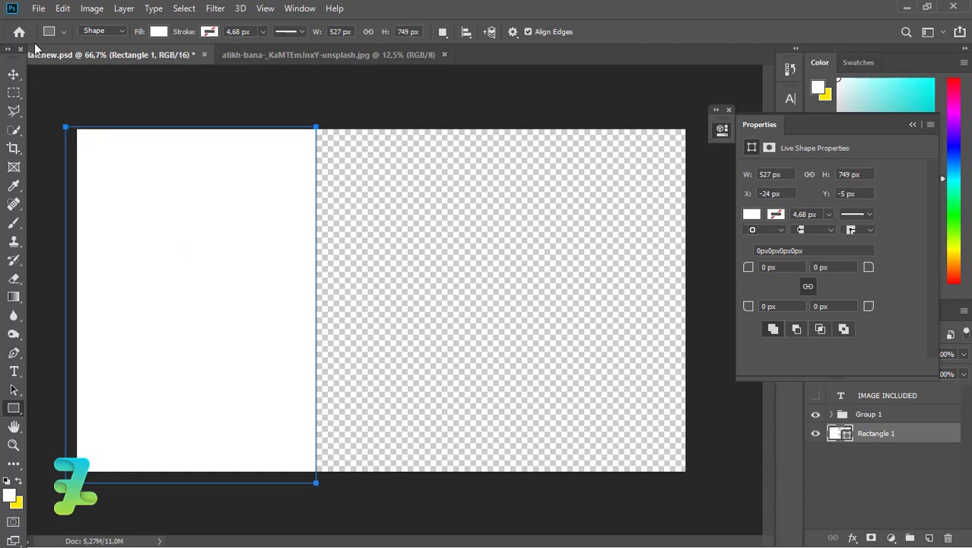
pyautogui.click(13, 74)
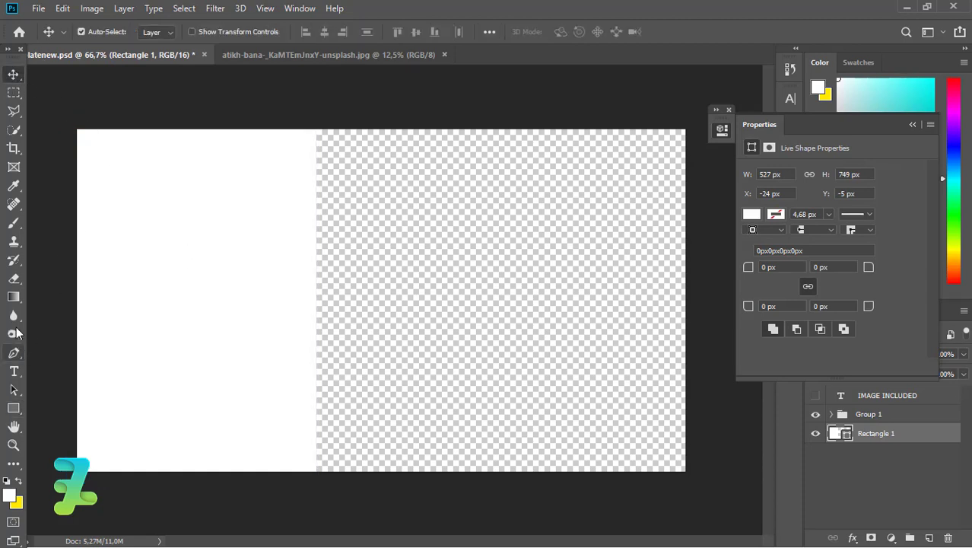
# On a new layer, stamp white splatters with a 700 px brush across the rectangle's right edge.
pyautogui.click(14, 222)
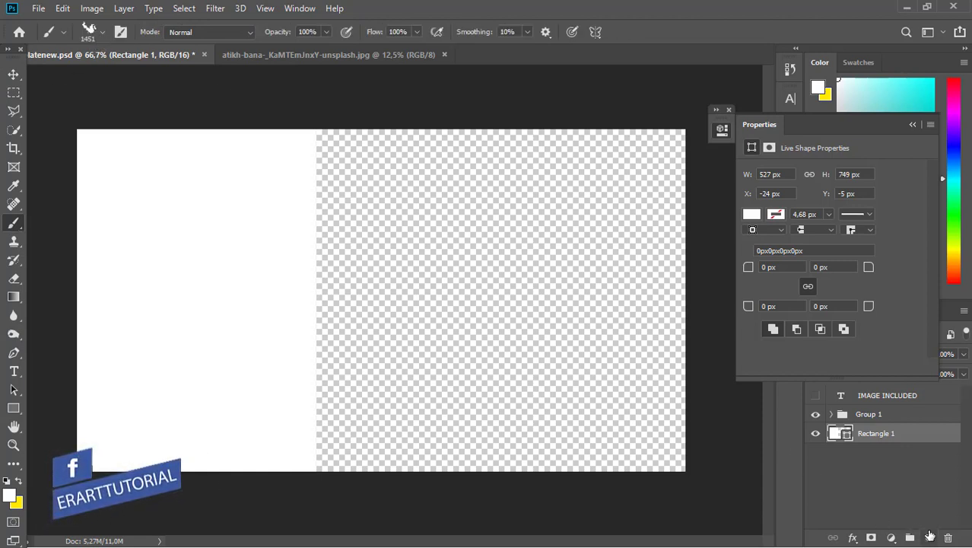
pyautogui.hotkey('ctrl', 'shift', 'alt', 'n')
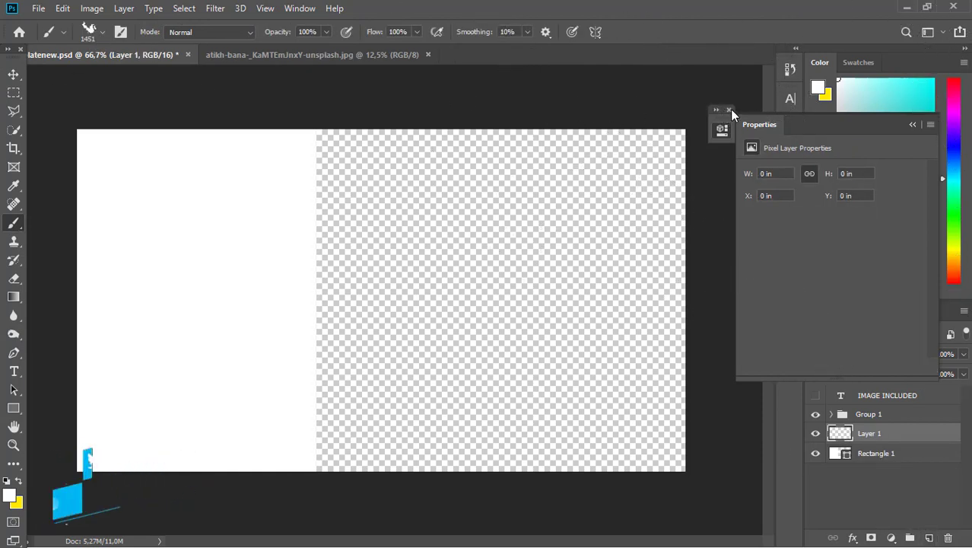
pyautogui.click(729, 110)
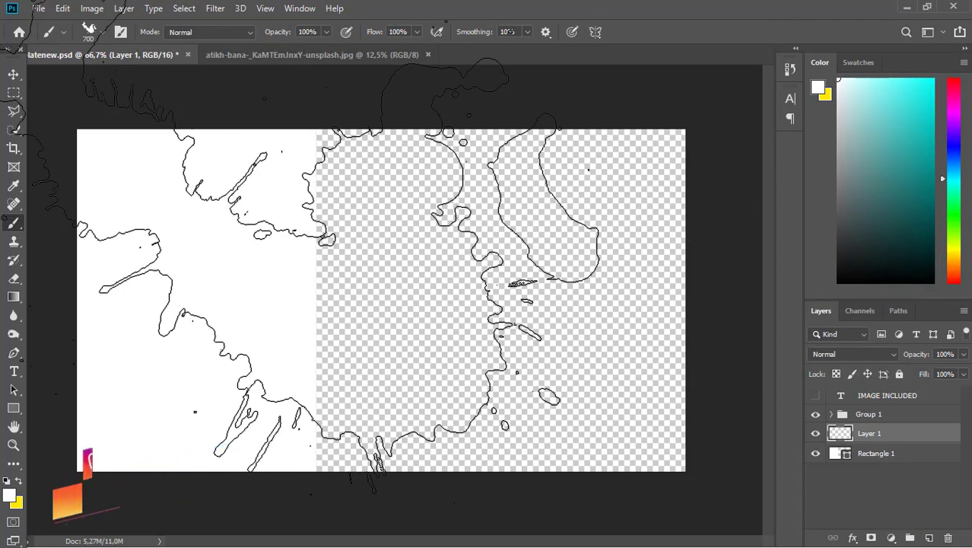
pyautogui.press('[')
pyautogui.press('[')
pyautogui.press('[')
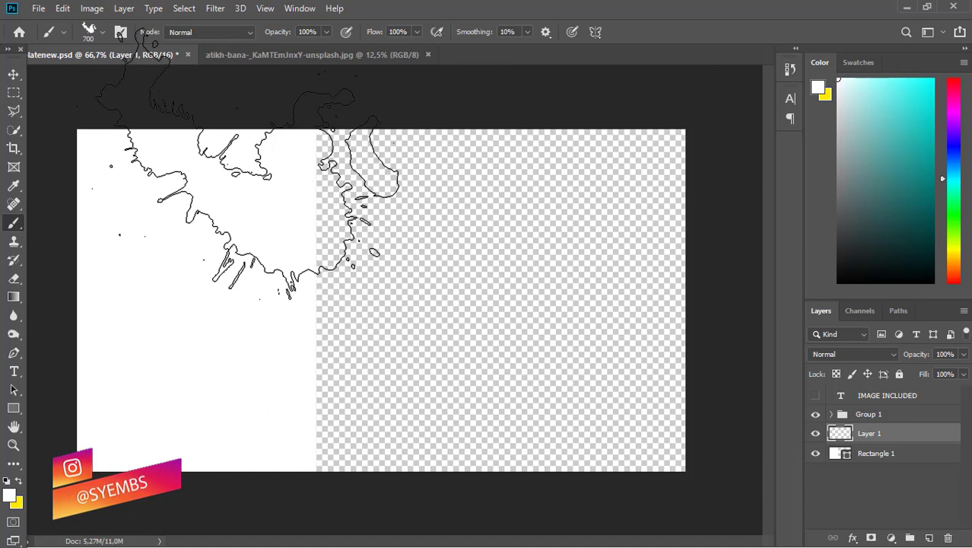
pyautogui.click(244, 190)
pyautogui.click(145, 175)
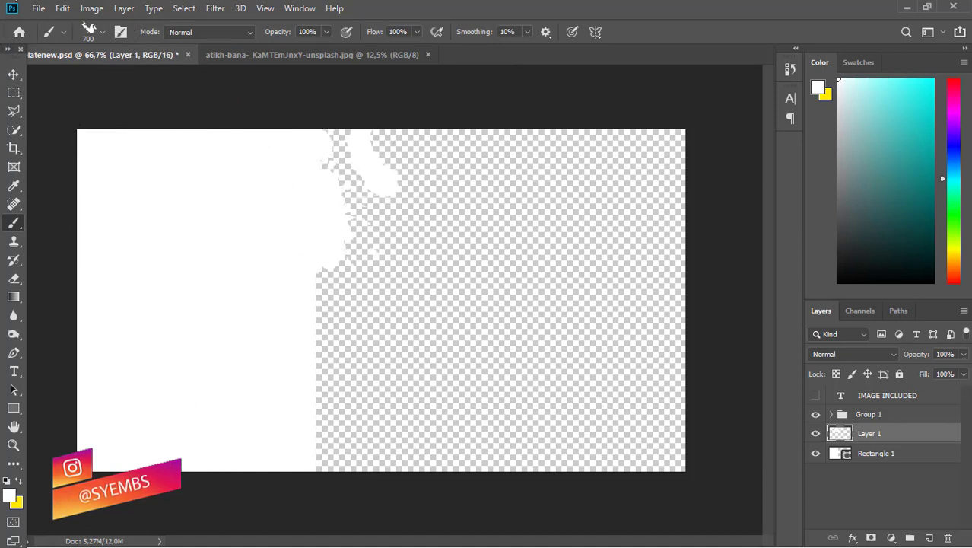
# Try the Sampled Brush 55, 56 and 57 splatter presets.
pyautogui.click(100, 31)
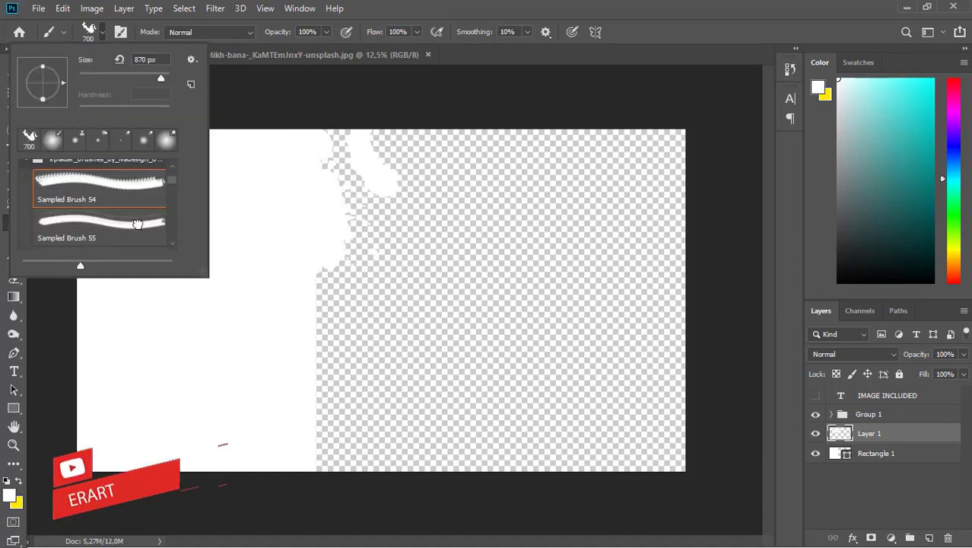
pyautogui.click(99, 220)
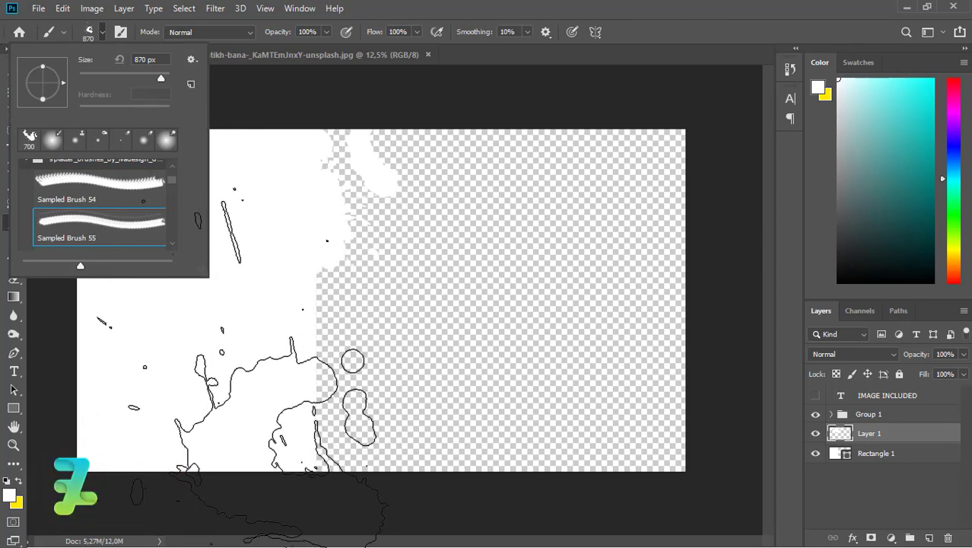
pyautogui.press('Return')
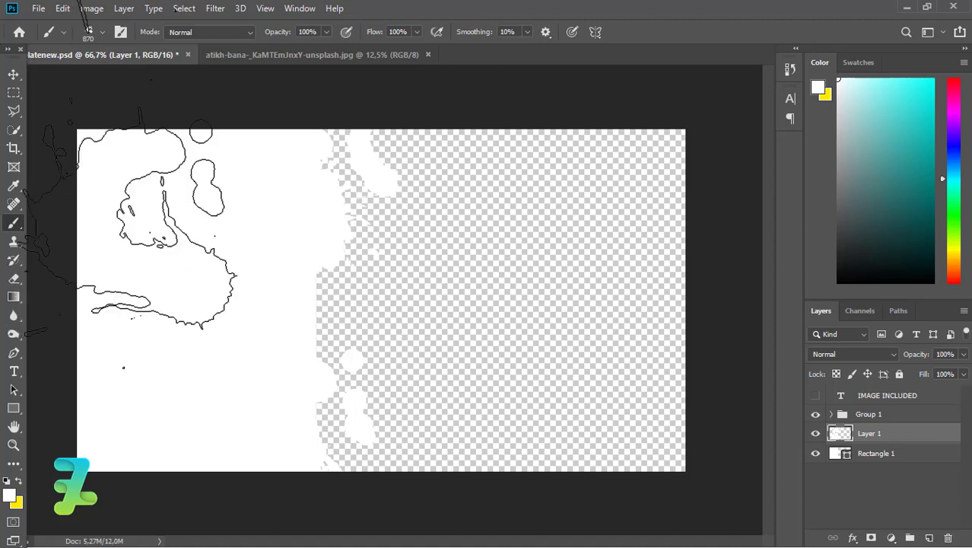
pyautogui.click(102, 33)
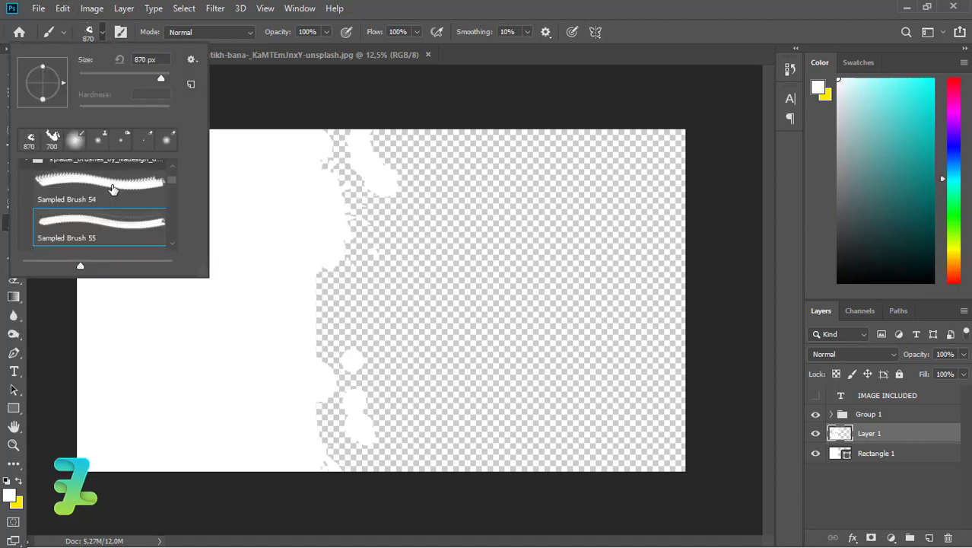
pyautogui.click(171, 245)
pyautogui.click(171, 244)
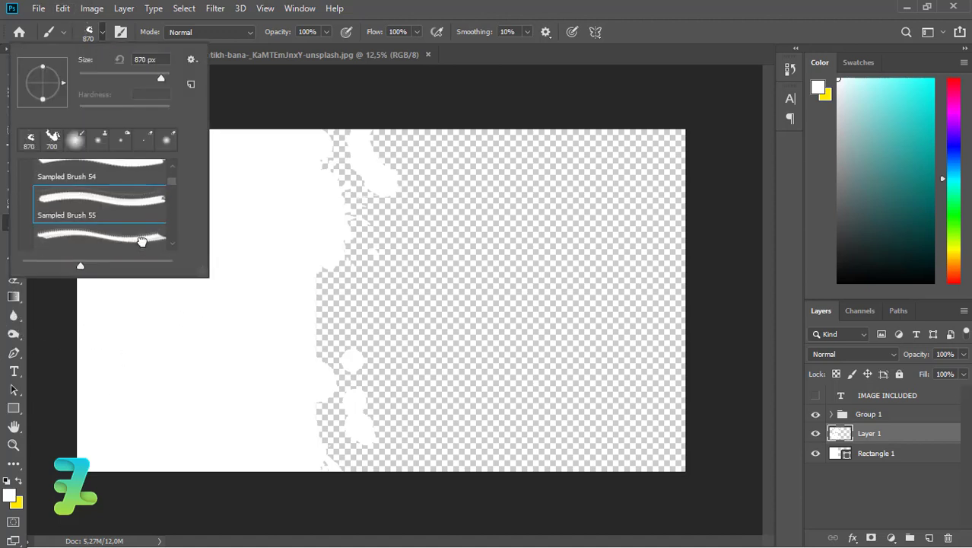
pyautogui.click(141, 241)
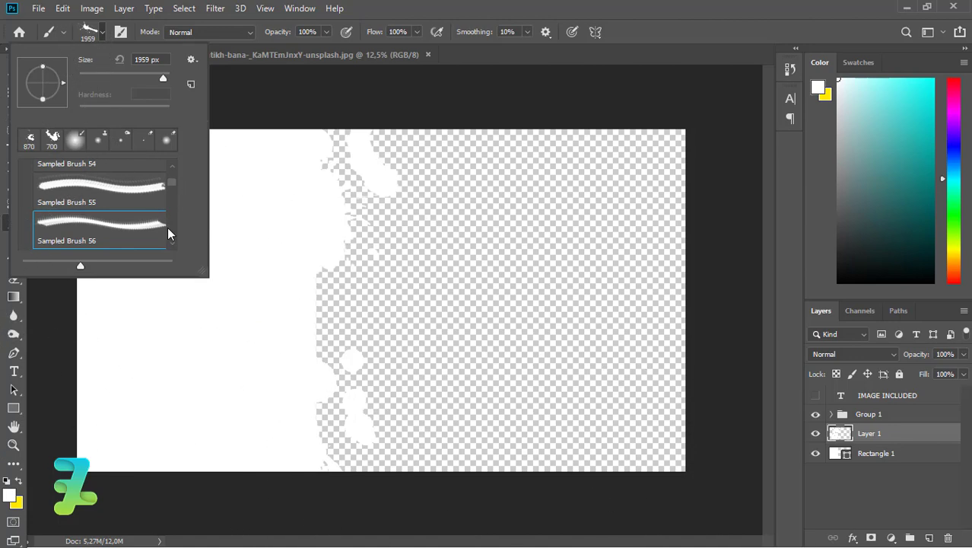
pyautogui.scroll(-1, 172, 187)
pyautogui.click(139, 223)
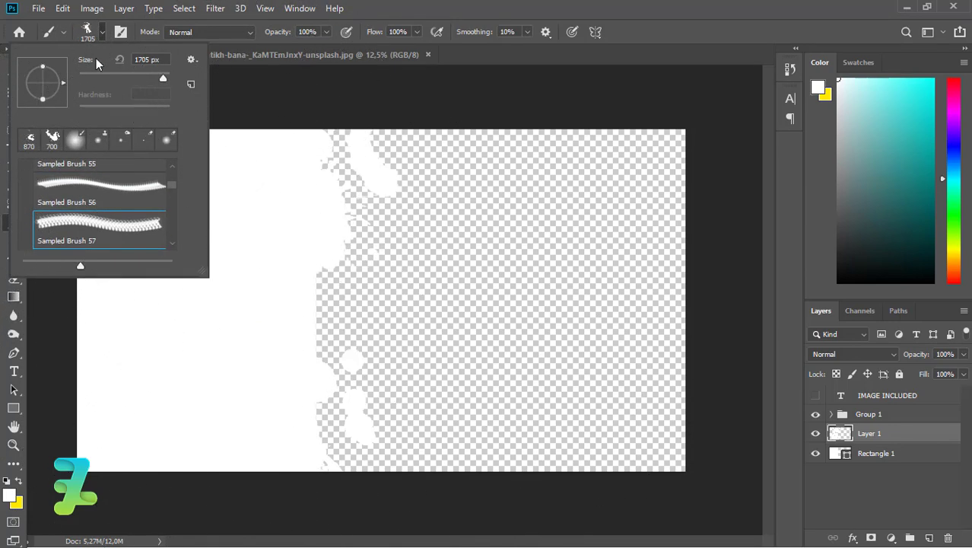
pyautogui.click(88, 33)
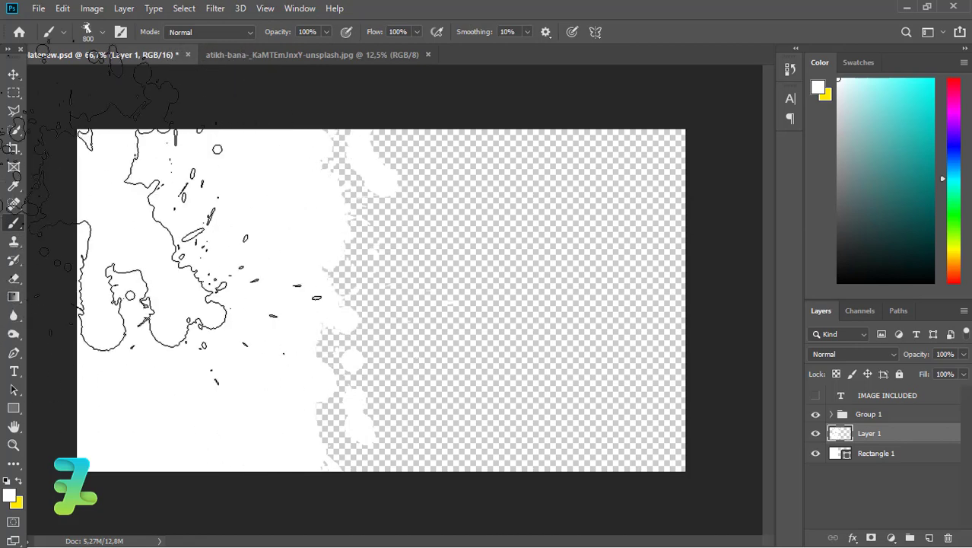
pyautogui.click(13, 75)
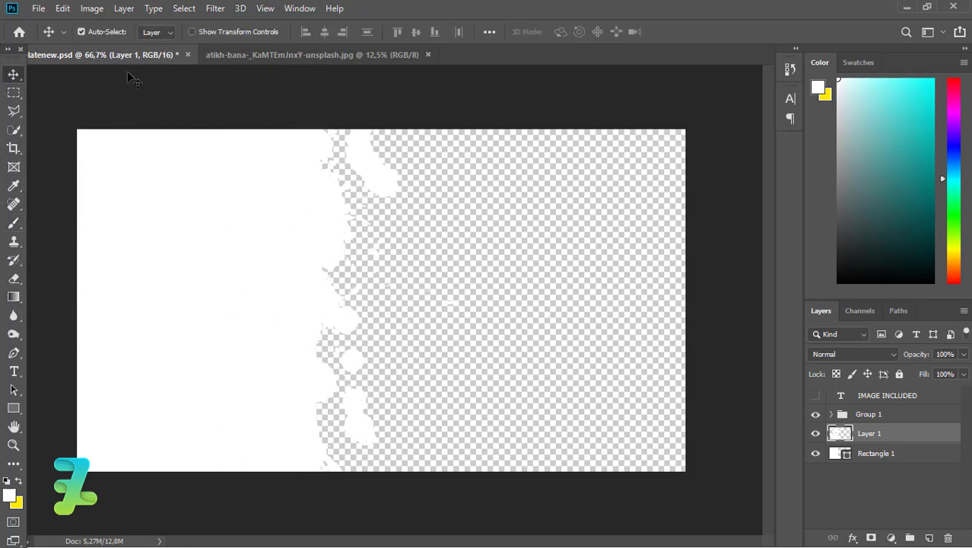
# Drag the yellow-wall portrait from a floating window into latenew.psd as Layer 2, then redock it.
pyautogui.click(204, 54)
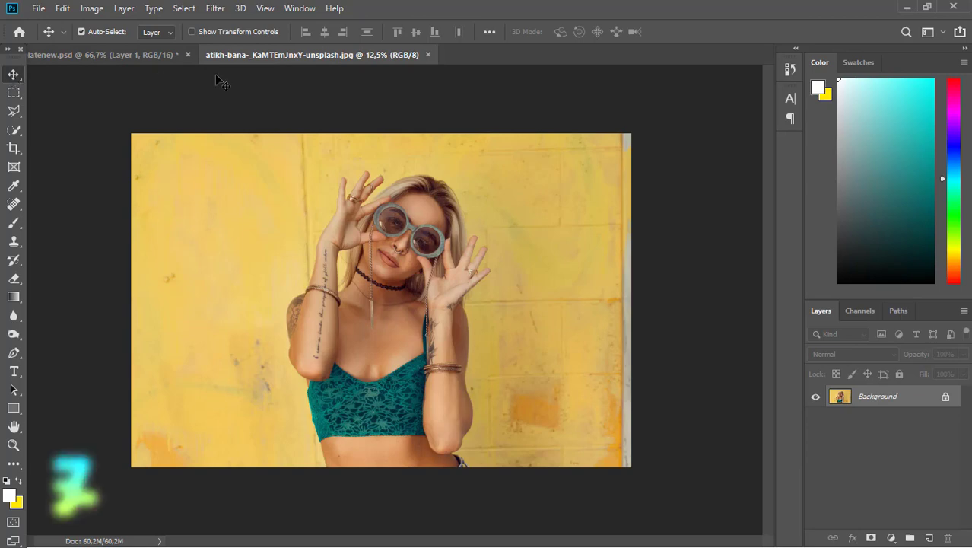
pyautogui.rightClick(219, 54)
pyautogui.click(258, 111)
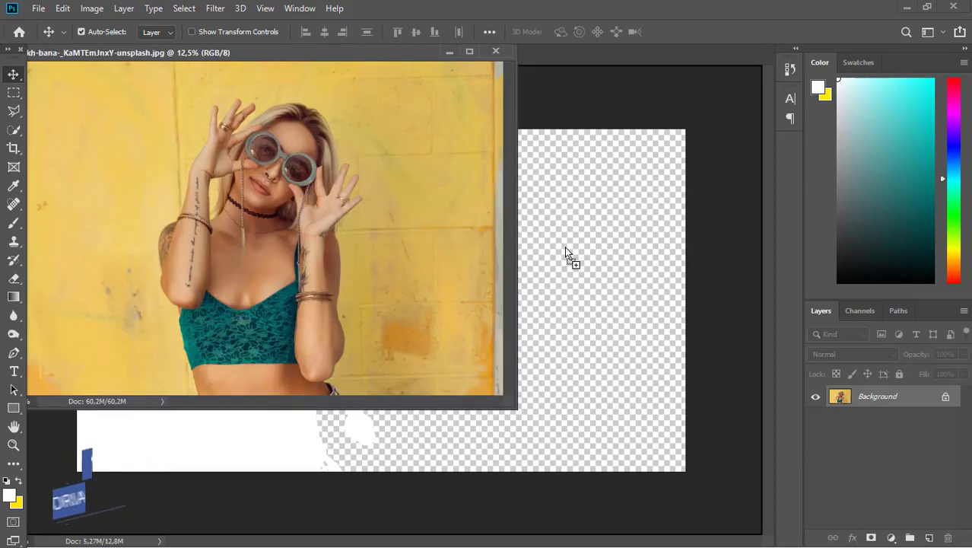
pyautogui.moveTo(321, 138); pyautogui.dragTo(567, 253)
pyautogui.click(469, 227)
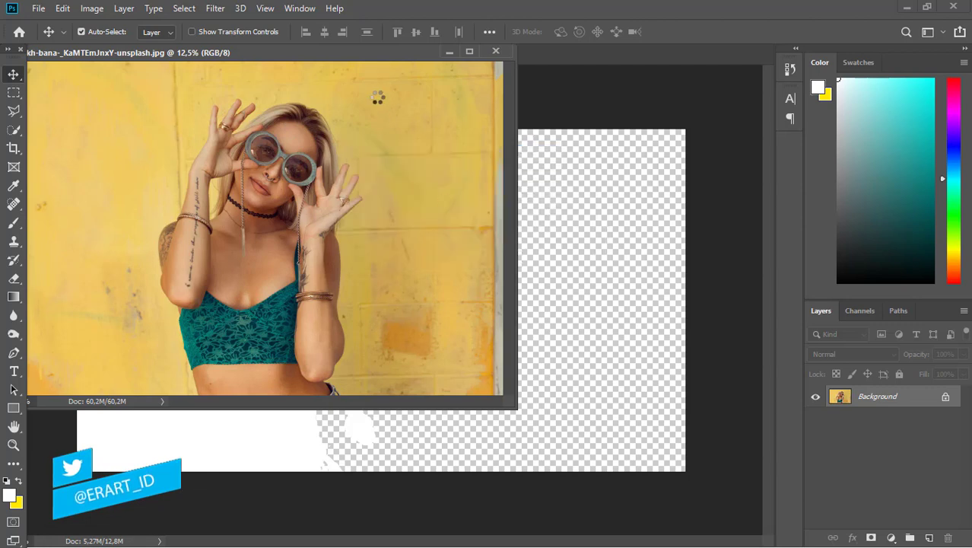
pyautogui.moveTo(326, 51)
pyautogui.mouseDown()
pyautogui.moveTo(392, 114)
pyautogui.moveTo(405, 58)
pyautogui.mouseUp()
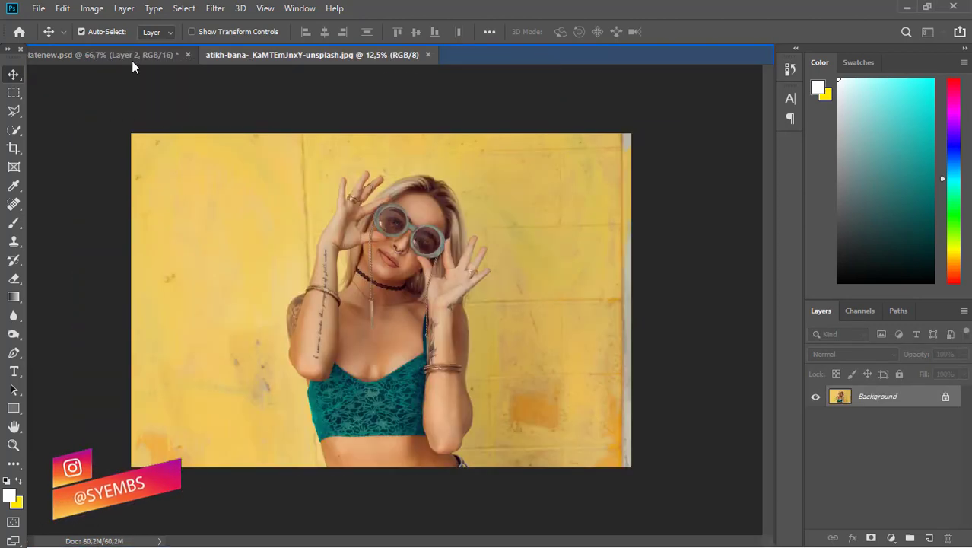
# Return to the banner, move the photo layer to the bottom of the stack and zoom out.
pyautogui.hotkey('ctrl', 'Tab')
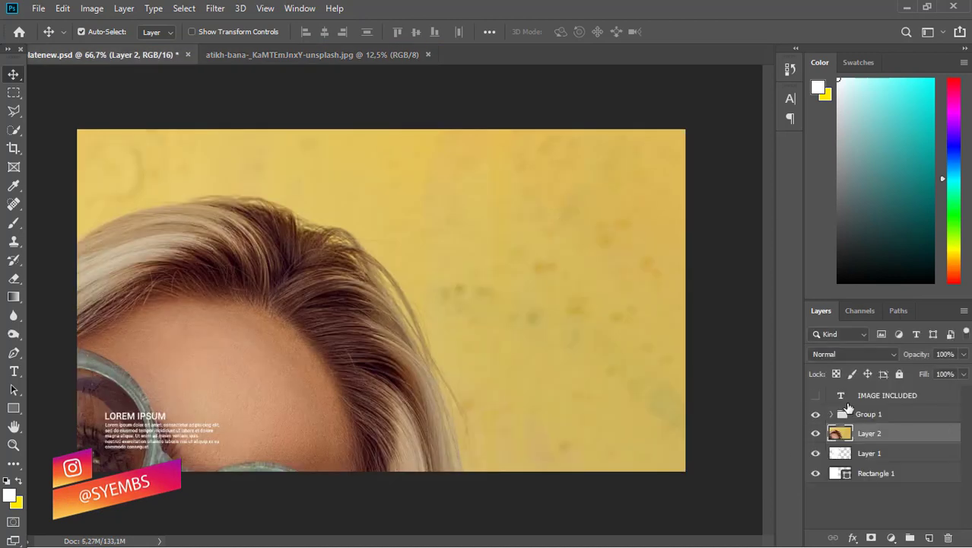
pyautogui.moveTo(847, 434); pyautogui.dragTo(854, 480)
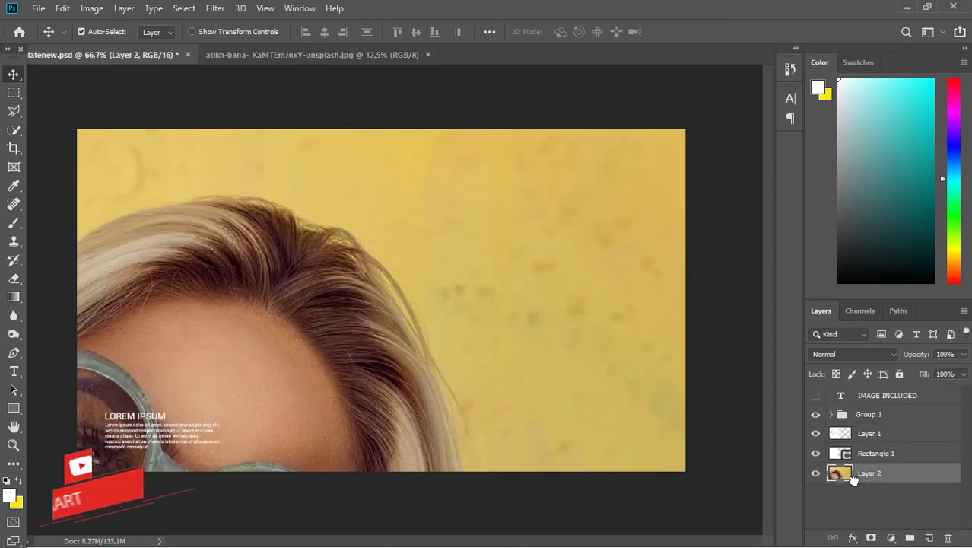
pyautogui.hotkey('ctrl', '-')
pyautogui.hotkey('ctrl', '-')
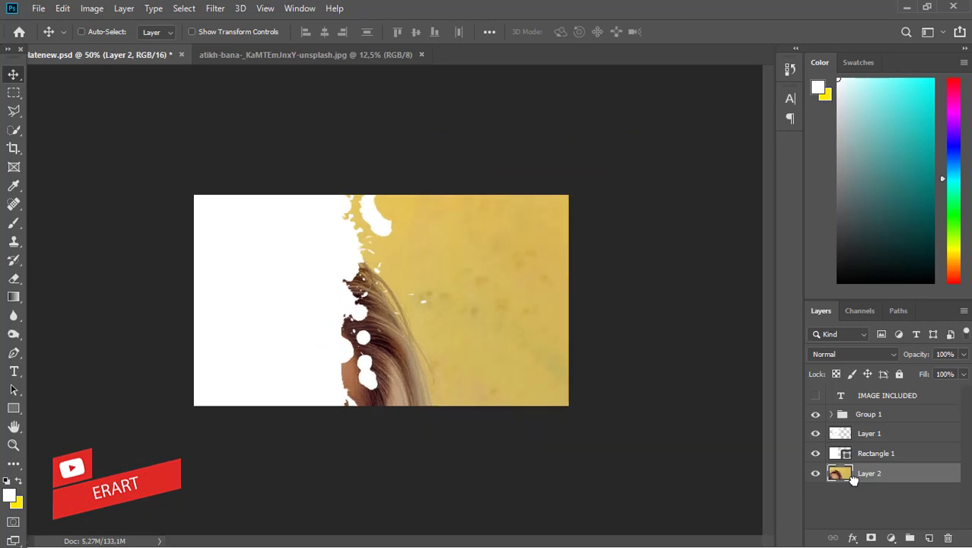
pyautogui.hotkey('ctrl', '-')
# Free-transform the portrait to 22.68% and set it onto the guide on the banner's right.
pyautogui.hotkey('ctrl', '-')
pyautogui.hotkey('ctrl', '-')
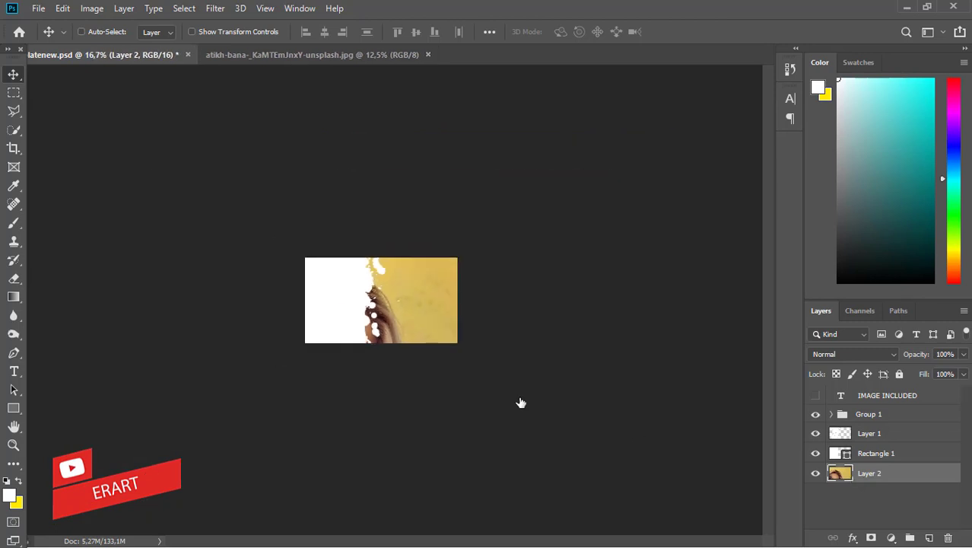
pyautogui.hotkey('ctrl', 't')
pyautogui.hotkey('ctrl', '-')
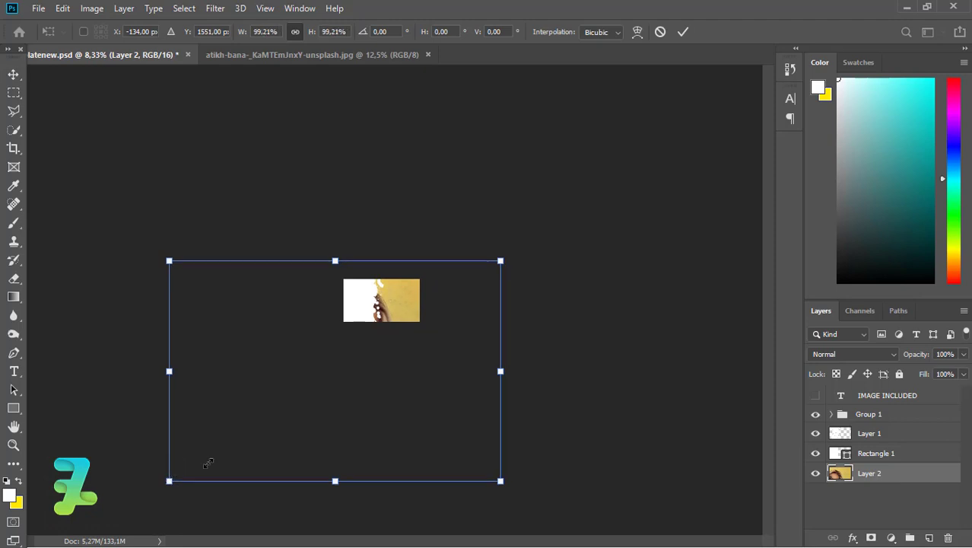
pyautogui.moveTo(168, 482)
pyautogui.mouseDown()
pyautogui.moveTo(280, 407)
pyautogui.moveTo(363, 318)
pyautogui.mouseUp()
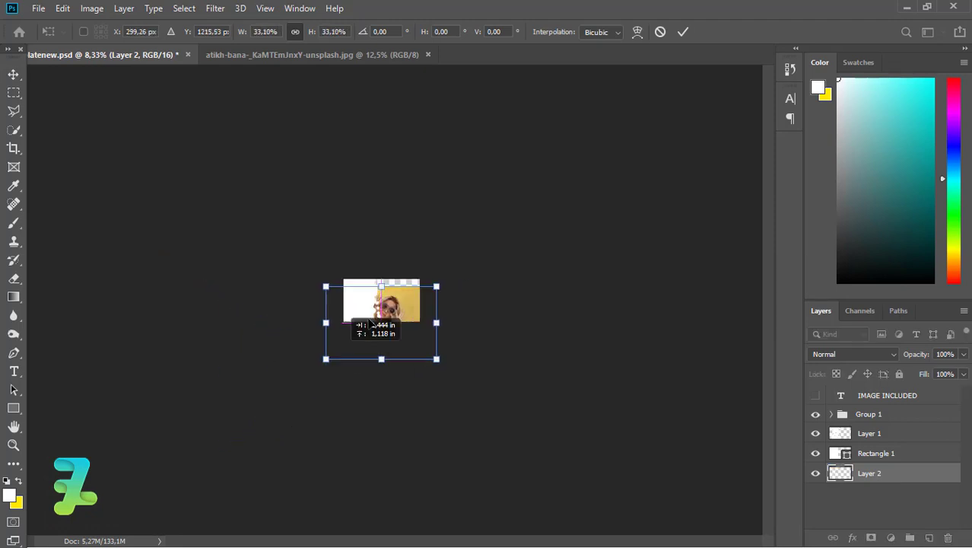
pyautogui.hotkey('ctrl', '+')
pyautogui.hotkey('ctrl', '+')
pyautogui.hotkey('ctrl', '+')
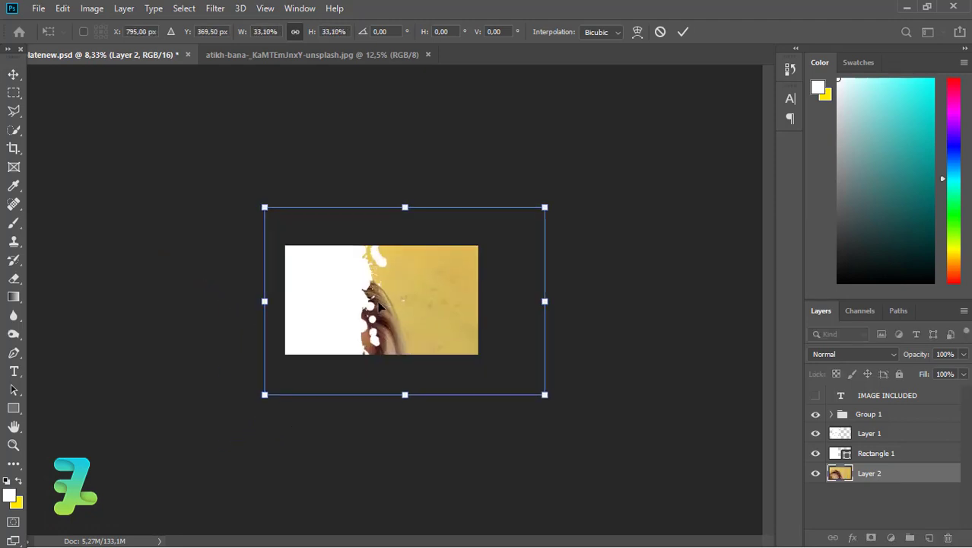
pyautogui.hotkey('ctrl', '+')
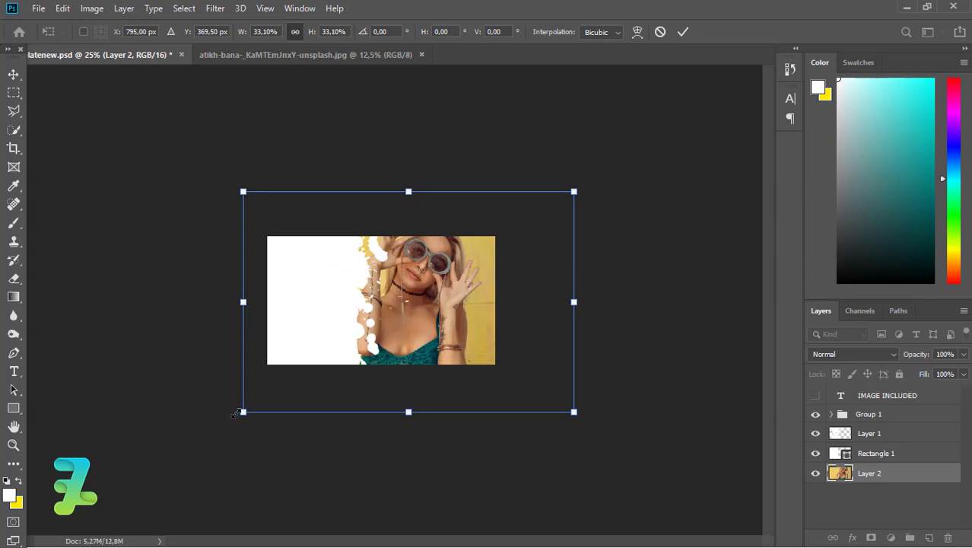
pyautogui.moveTo(236, 413); pyautogui.dragTo(296, 375)
pyautogui.moveTo(431, 326)
pyautogui.mouseDown()
pyautogui.moveTo(442, 333)
pyautogui.moveTo(448, 320)
pyautogui.mouseUp()
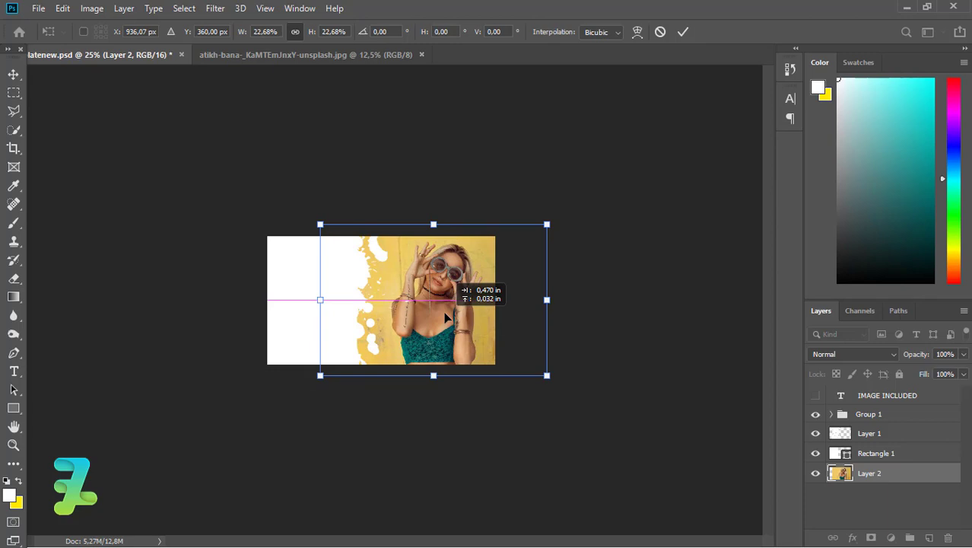
pyautogui.moveTo(445, 312); pyautogui.dragTo(445, 315)
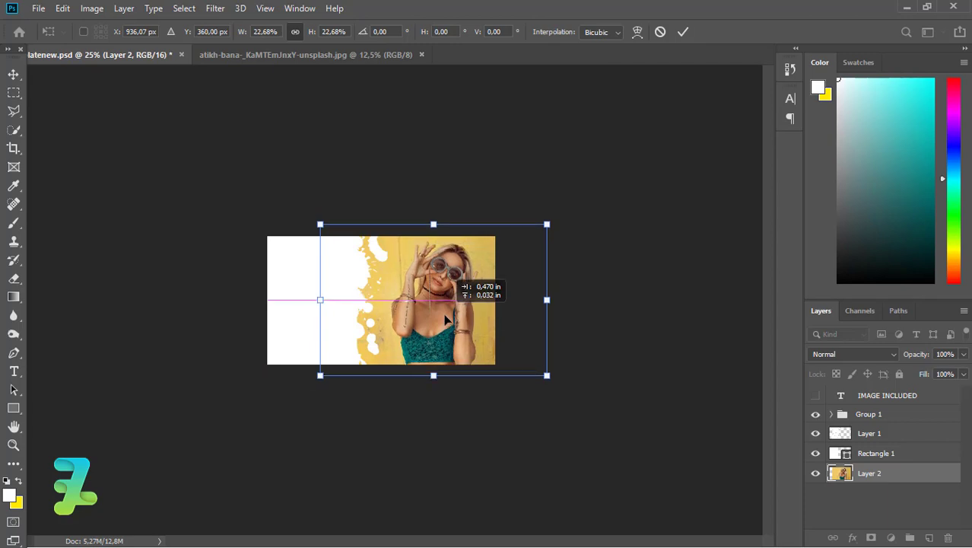
pyautogui.press('Return')
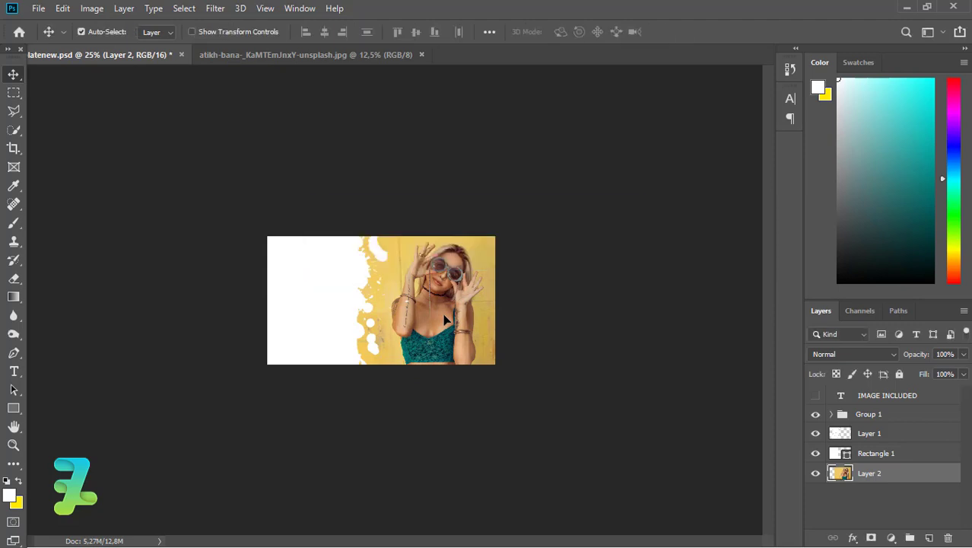
pyautogui.hotkey('ctrl', '+')
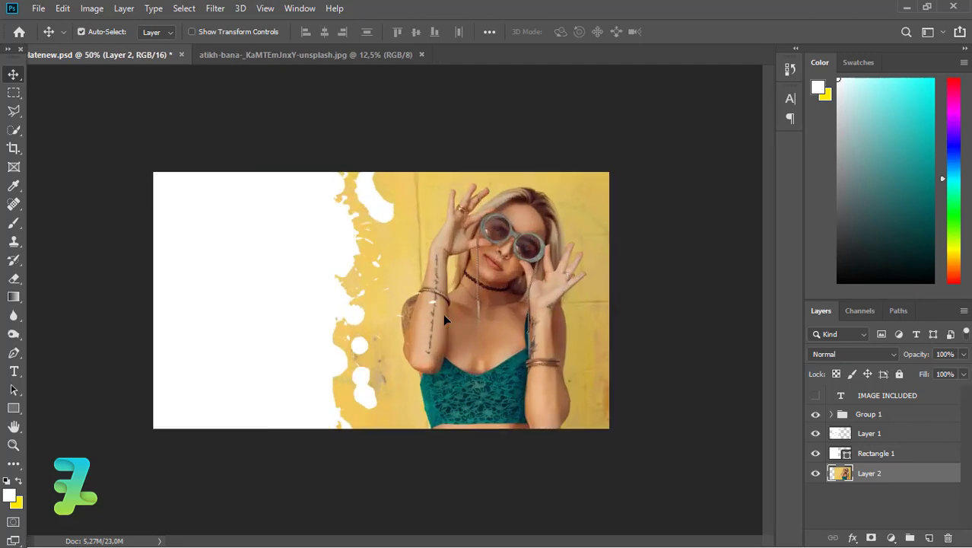
# Delete the old splatter Layer 1 and add a new empty Layer 3 above Rectangle 1.
pyautogui.click(817, 434)
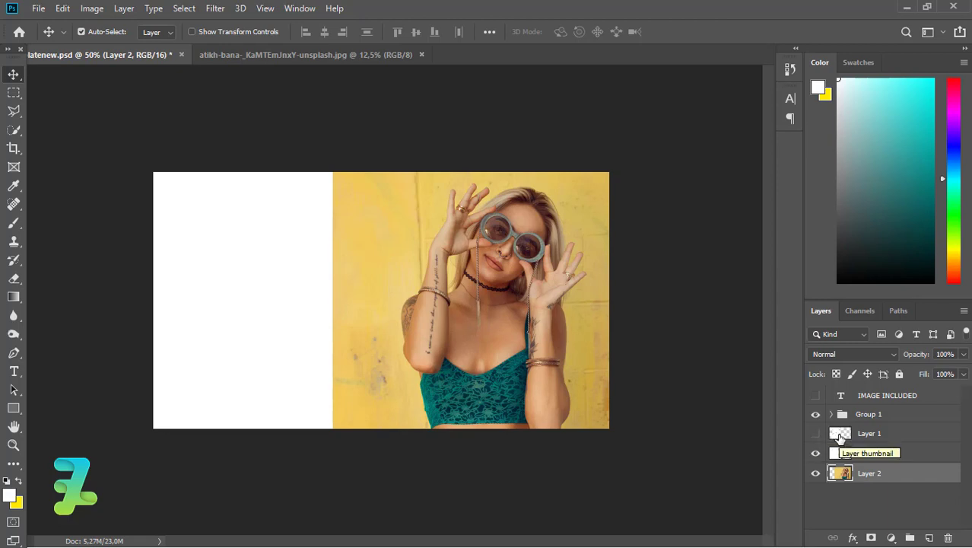
pyautogui.click(841, 433)
pyautogui.press('Delete')
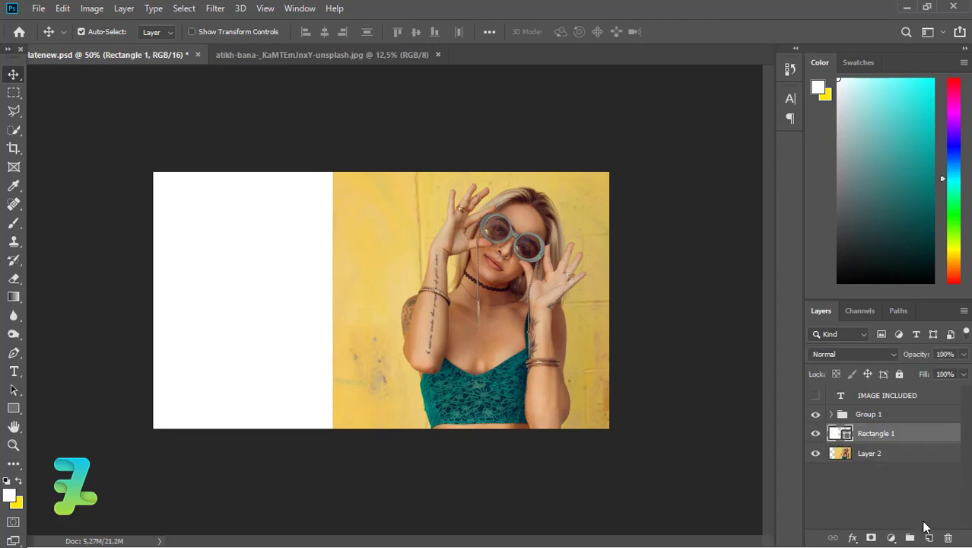
pyautogui.click(929, 538)
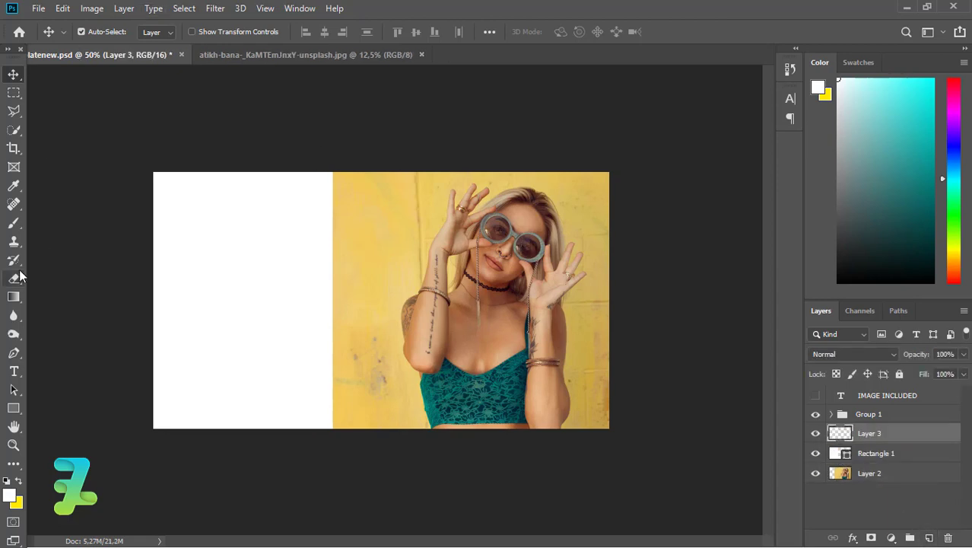
# With the Sampled Brush 58 splatter preset, stamp white on the photo's top-left edge.
pyautogui.click(14, 222)
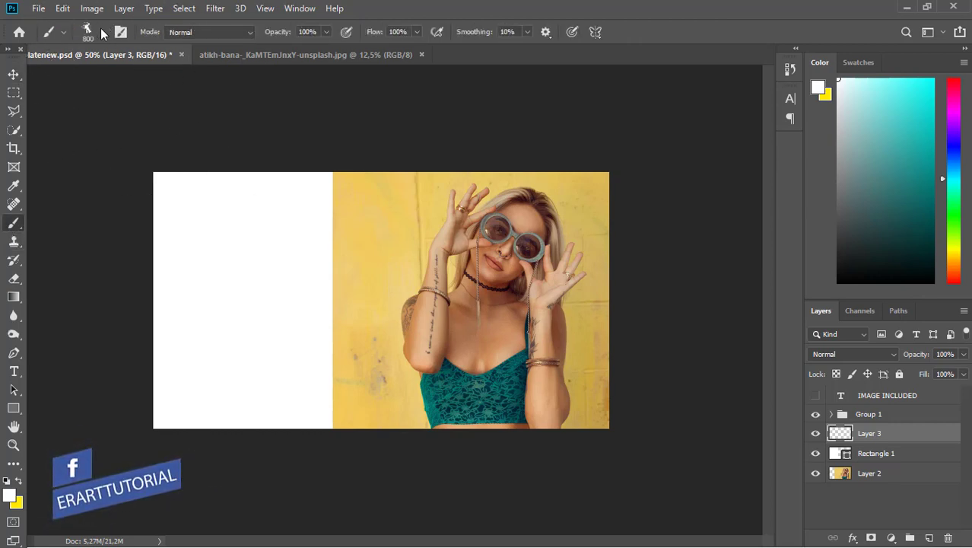
pyautogui.click(102, 31)
pyautogui.moveTo(173, 185); pyautogui.dragTo(175, 201)
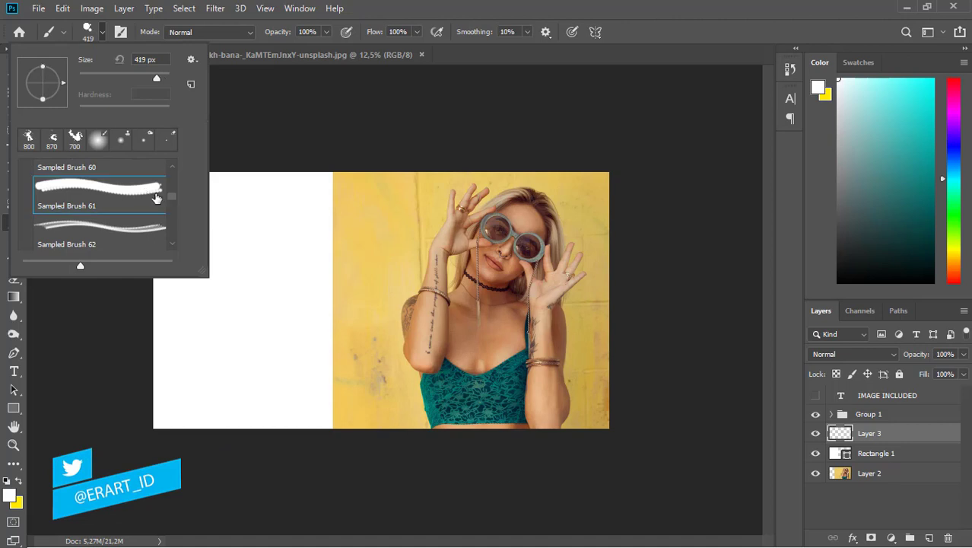
pyautogui.click(130, 224)
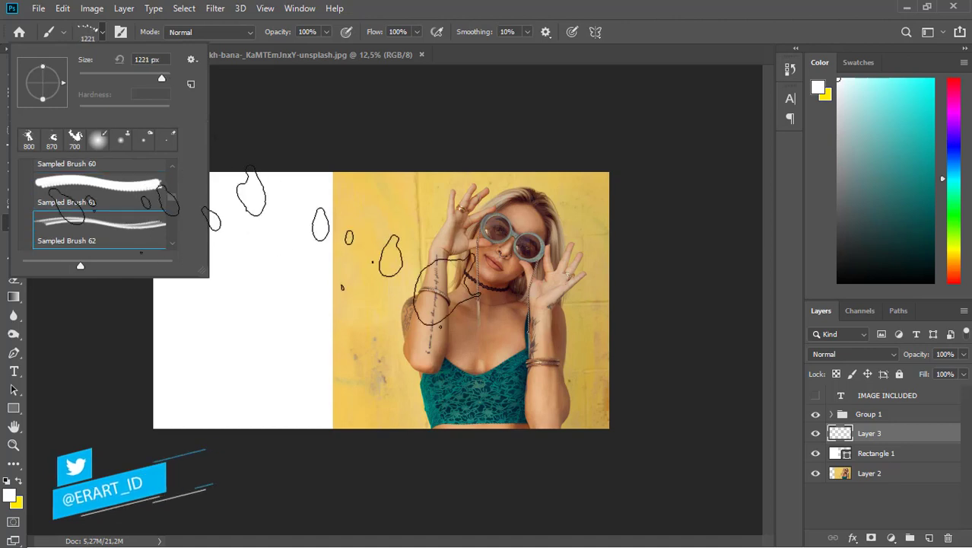
pyautogui.scroll(2, 174, 191)
pyautogui.scroll(2, 172, 189)
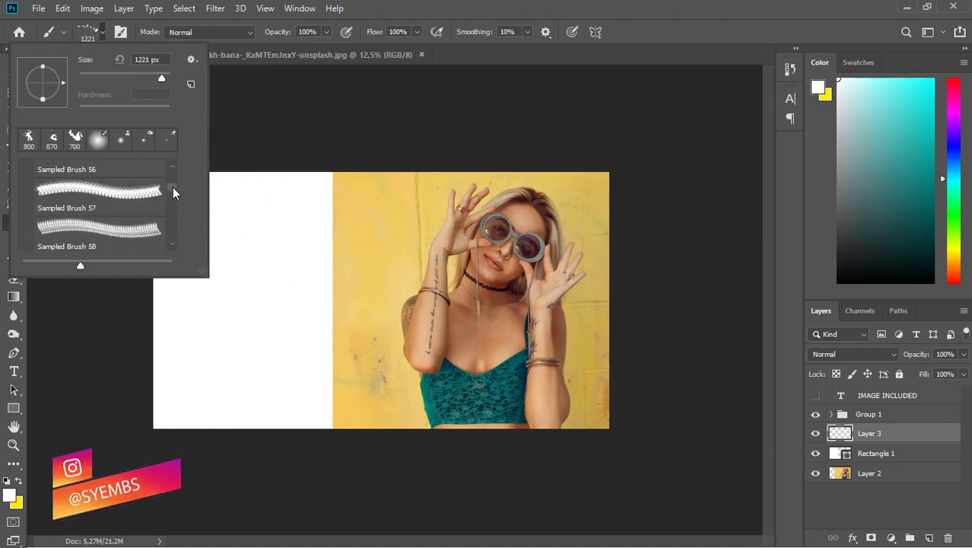
pyautogui.click(140, 198)
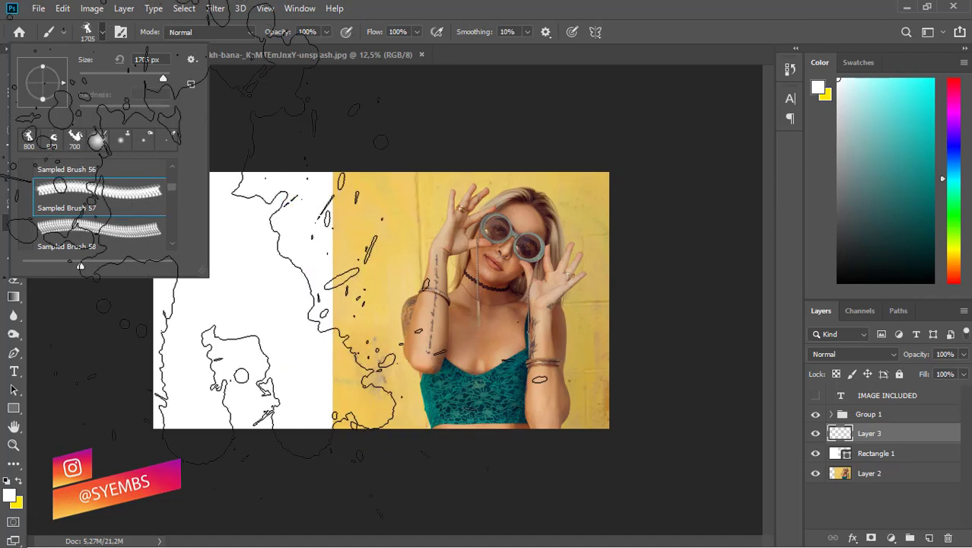
pyautogui.click(147, 225)
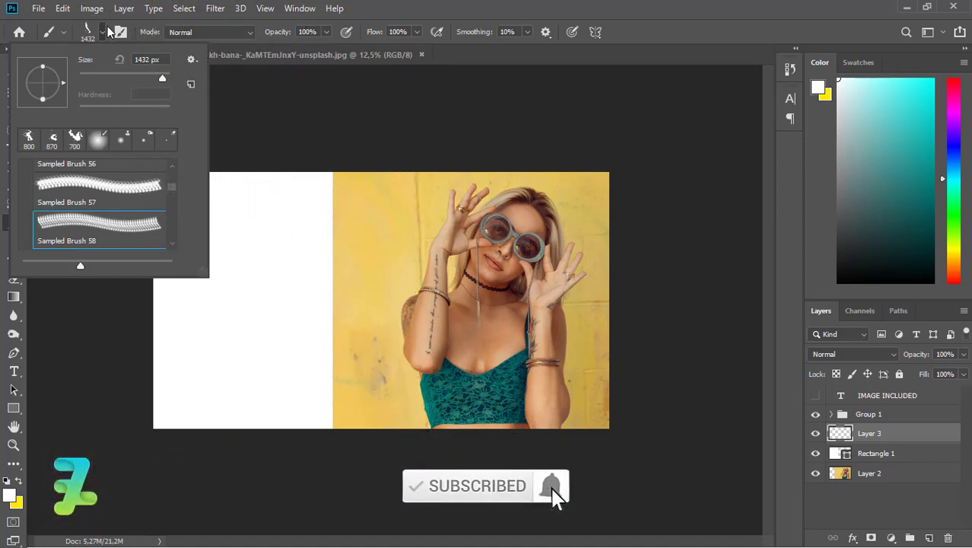
pyautogui.press('Return')
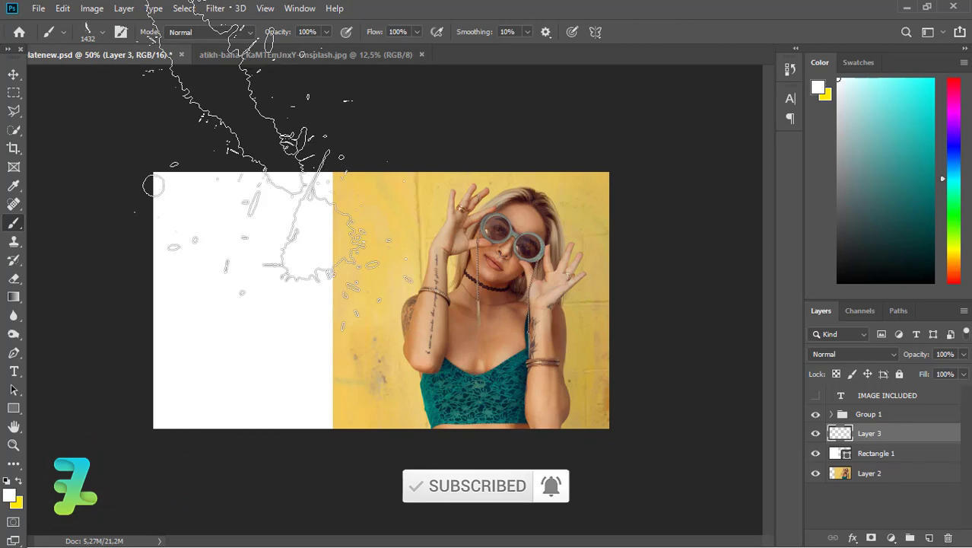
pyautogui.hotkey('ctrl', '-')
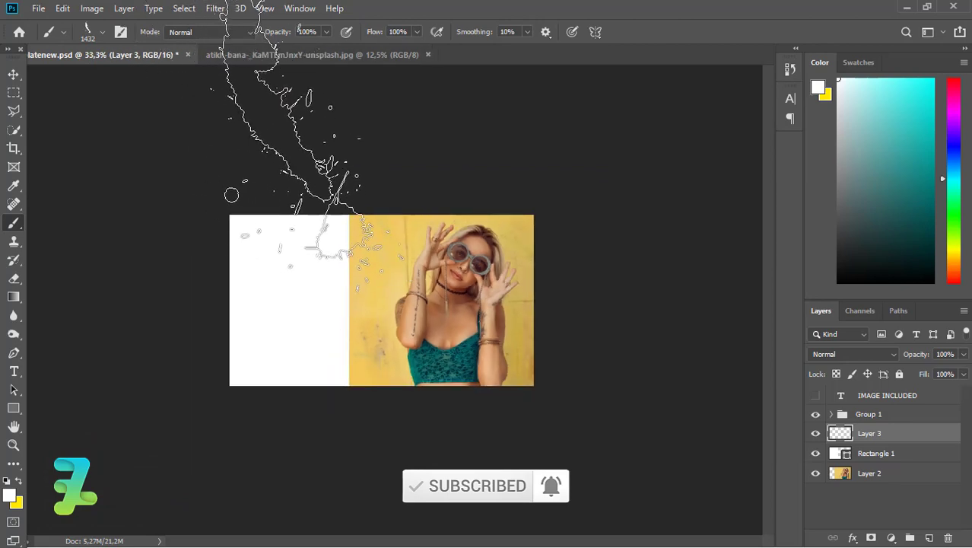
pyautogui.click(293, 125)
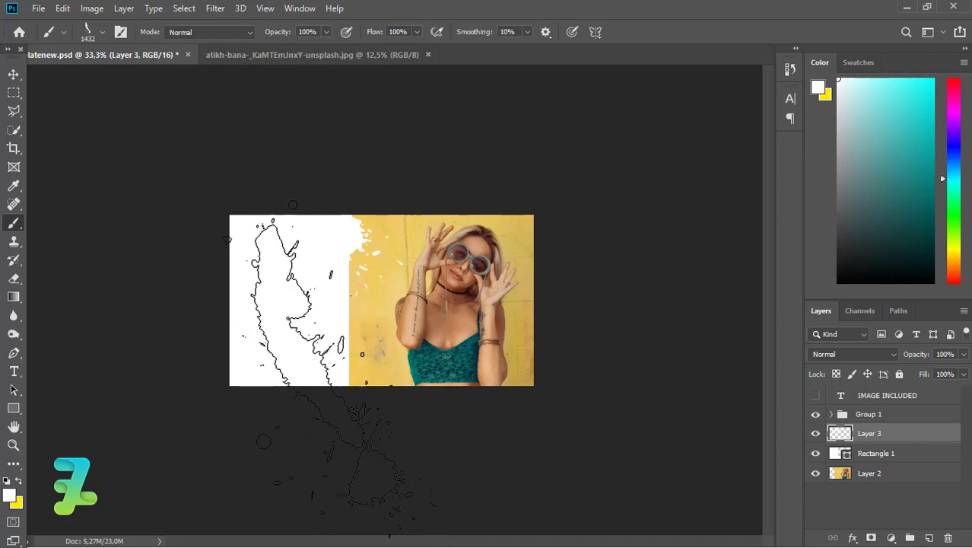
# Stamp white splash paint along the photo's edge using Sampled Brush 57 at 1705 px.
pyautogui.click(101, 32)
pyautogui.click(94, 190)
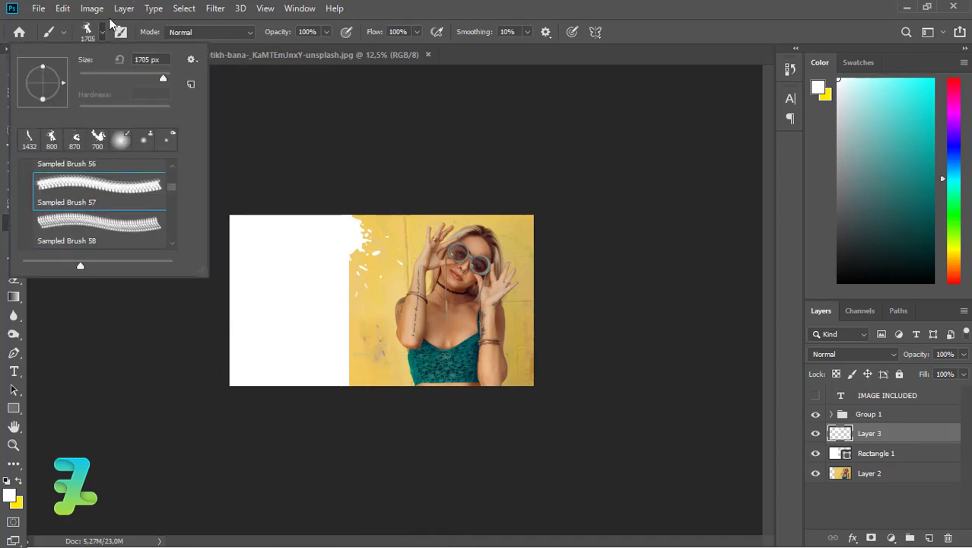
pyautogui.click(101, 32)
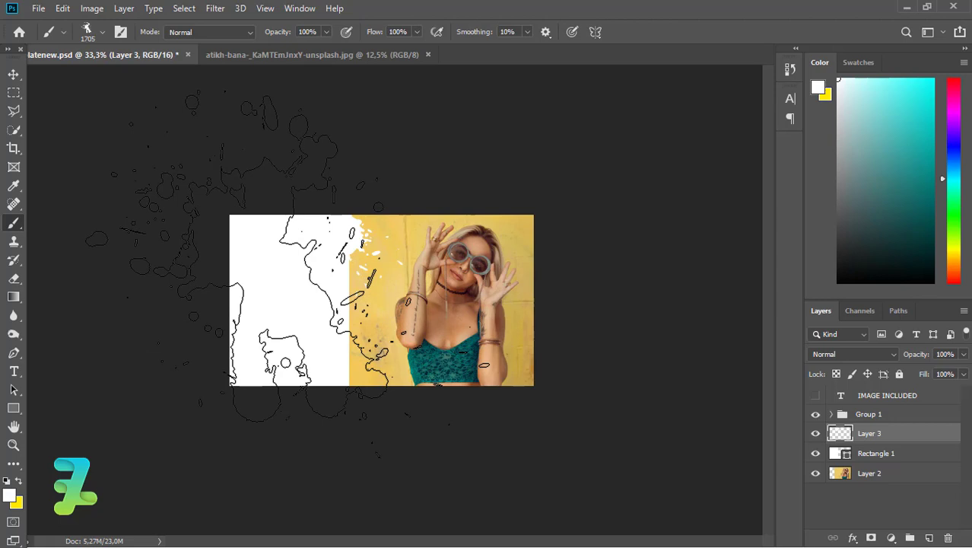
pyautogui.click(286, 274)
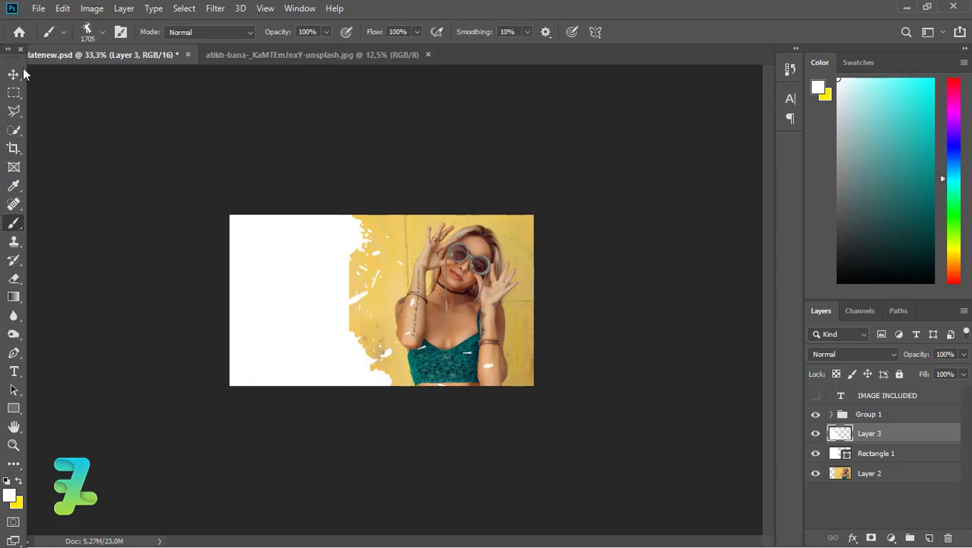
# Switch the brush to Sampled Brush 55 at 870 px, then to Sampled Brush 54.
pyautogui.click(101, 32)
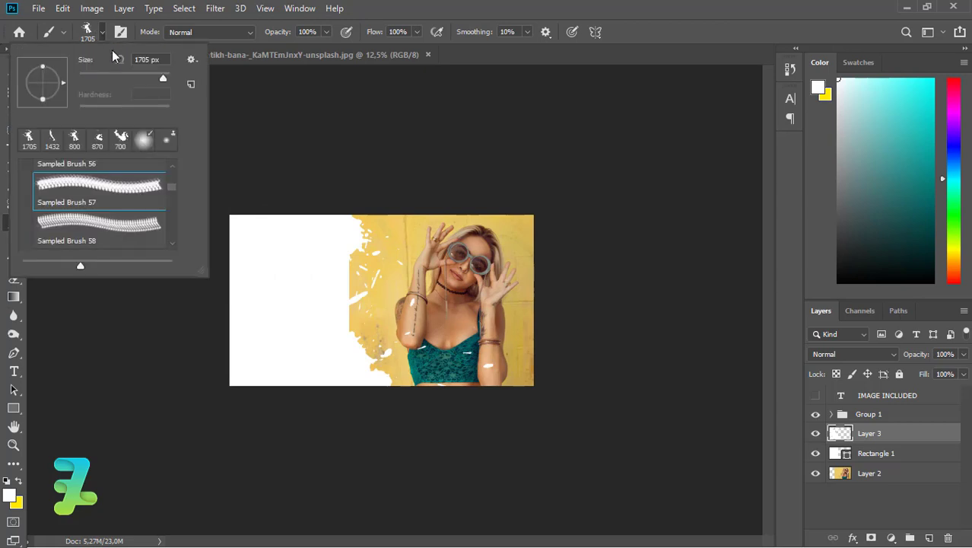
pyautogui.click(171, 165)
pyautogui.click(99, 175)
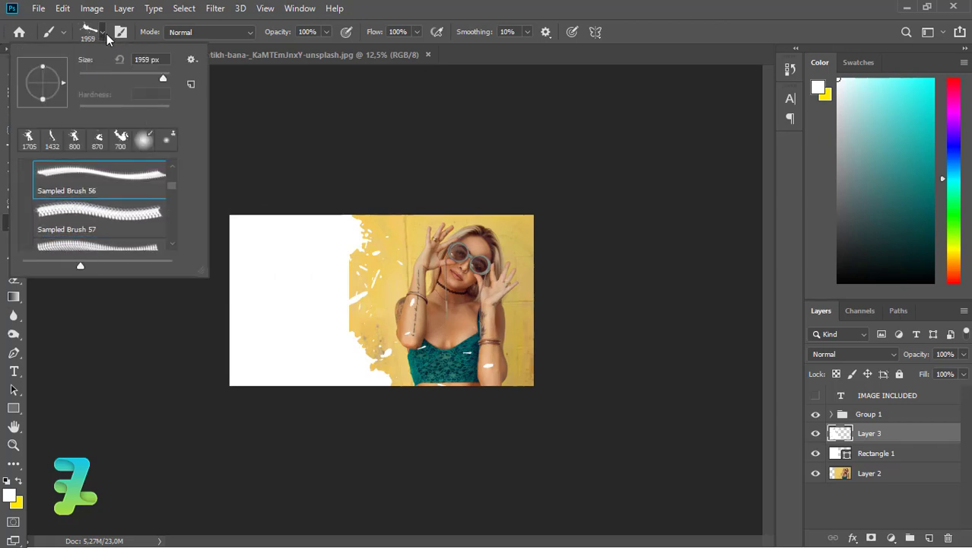
pyautogui.click(172, 166)
pyautogui.click(169, 166)
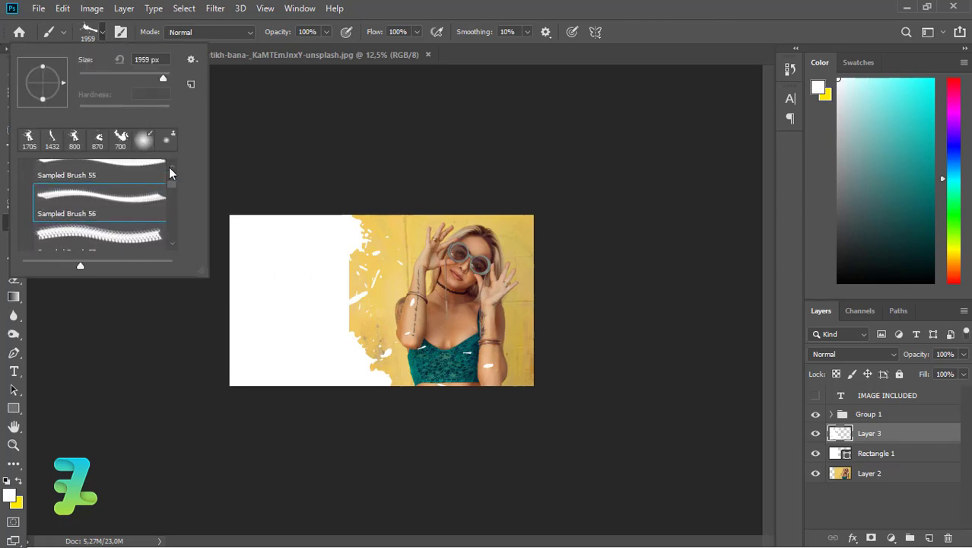
pyautogui.click(97, 139)
pyautogui.click(103, 33)
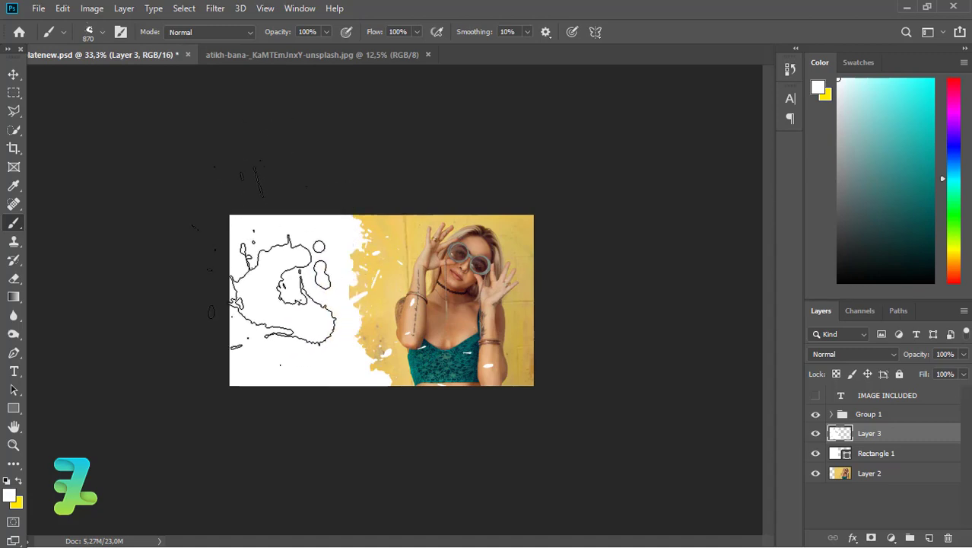
pyautogui.click(102, 32)
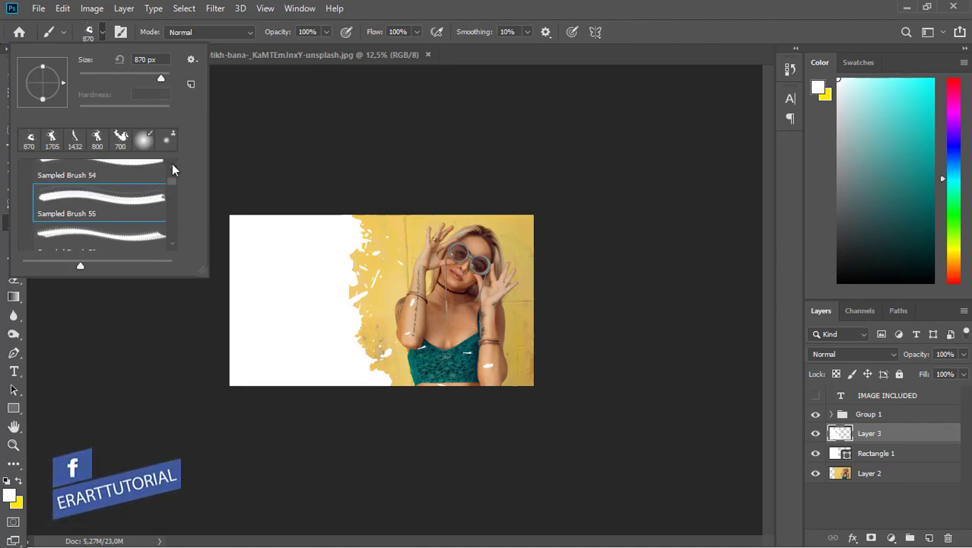
pyautogui.click(140, 174)
pyautogui.click(102, 31)
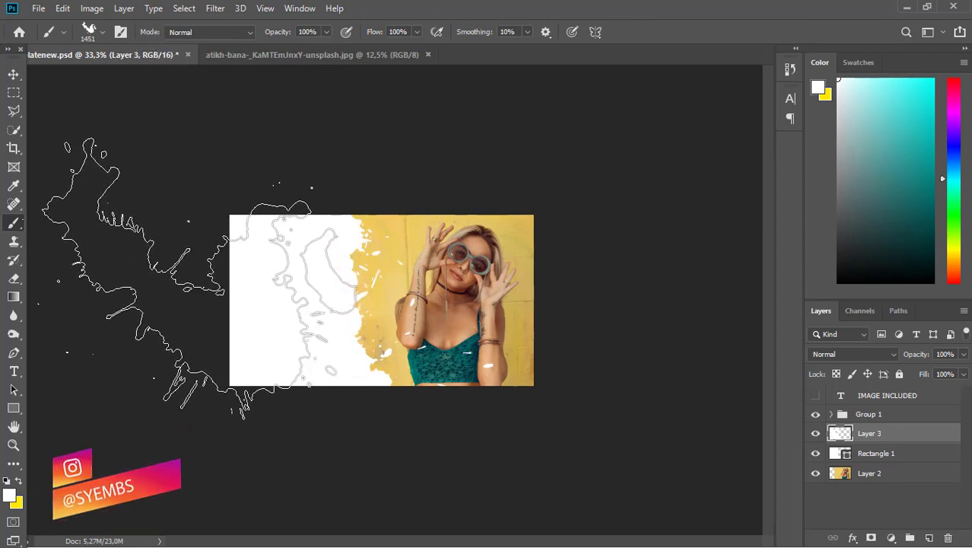
pyautogui.click(13, 74)
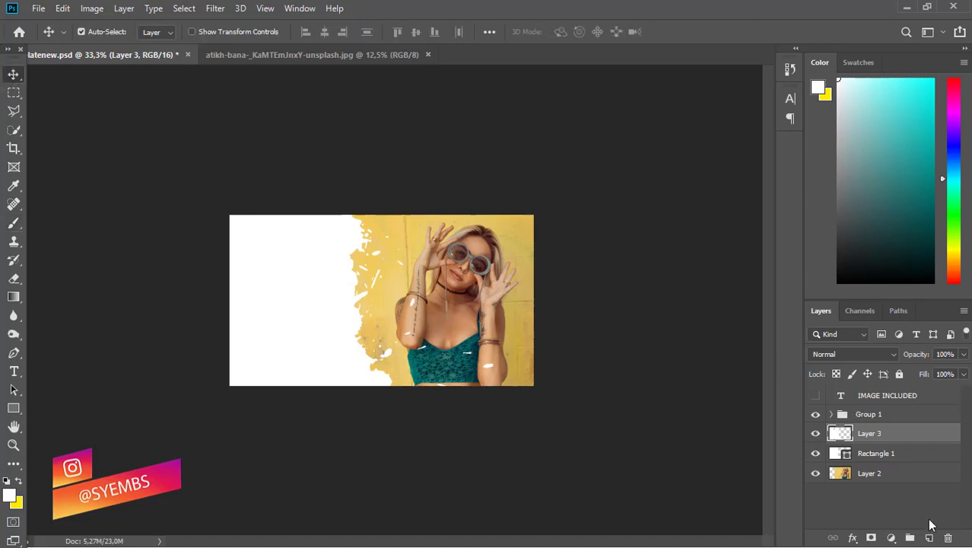
# Add a new empty layer and set the foreground colour to black.
pyautogui.click(929, 538)
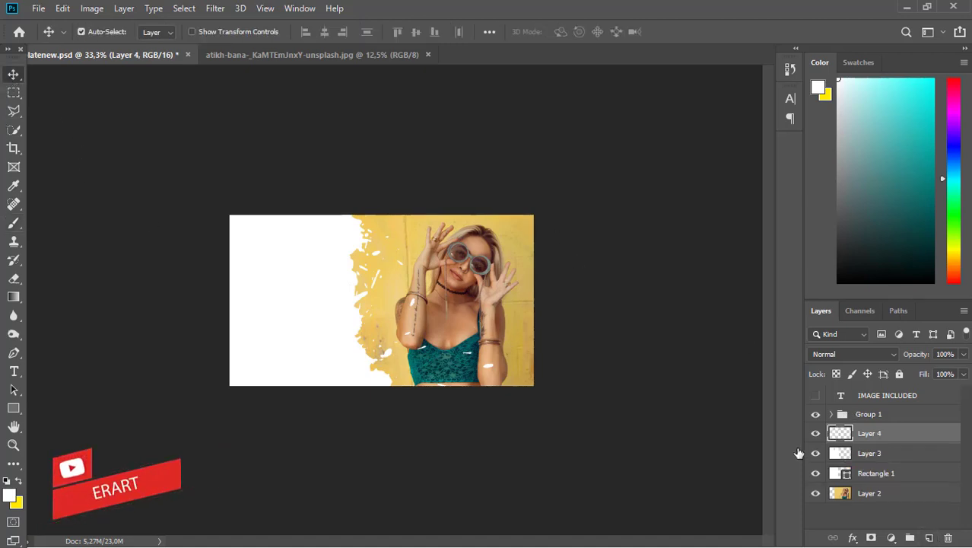
pyautogui.click(8, 493)
pyautogui.moveTo(308, 357); pyautogui.dragTo(249, 439)
pyautogui.click(590, 216)
pyautogui.press('v')
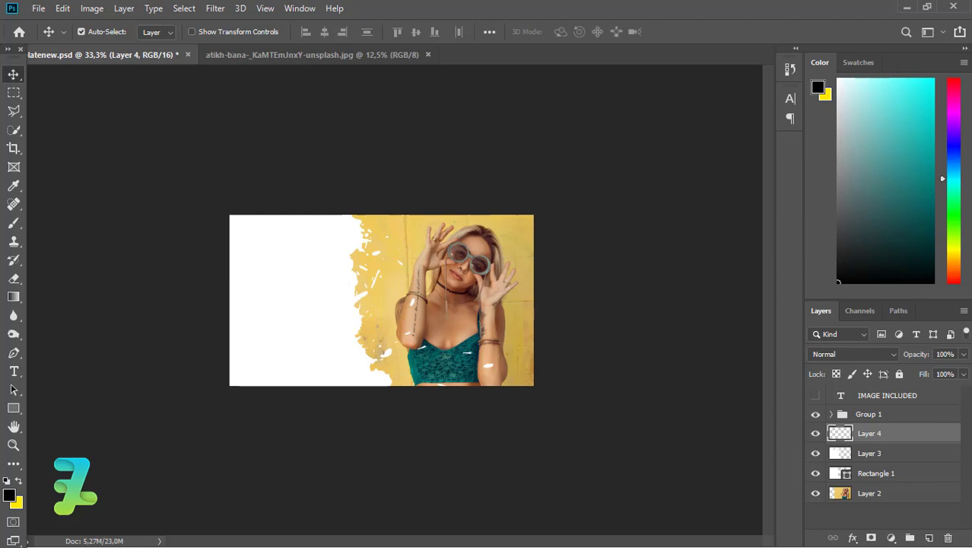
# Start a Thin-weight text line at the top left of the white area.
pyautogui.click(13, 372)
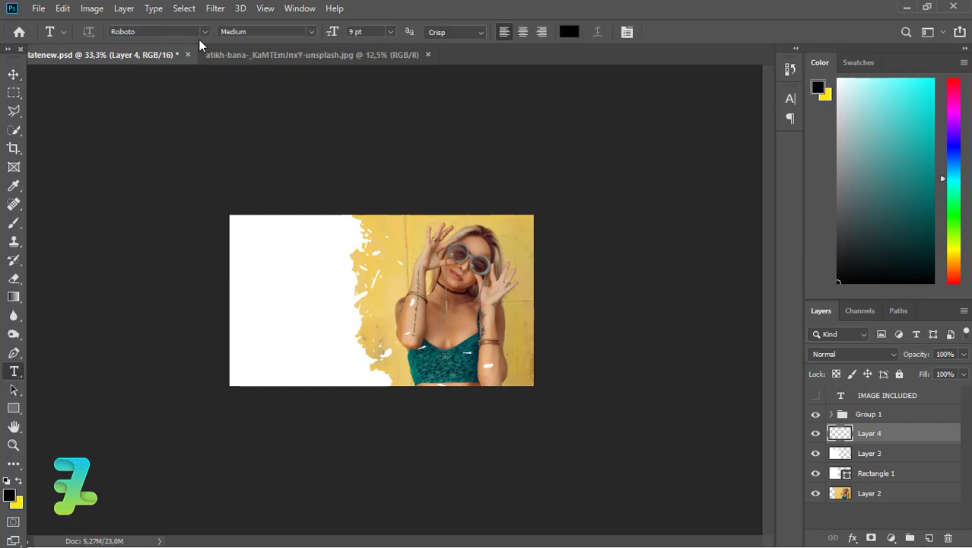
pyautogui.click(307, 31)
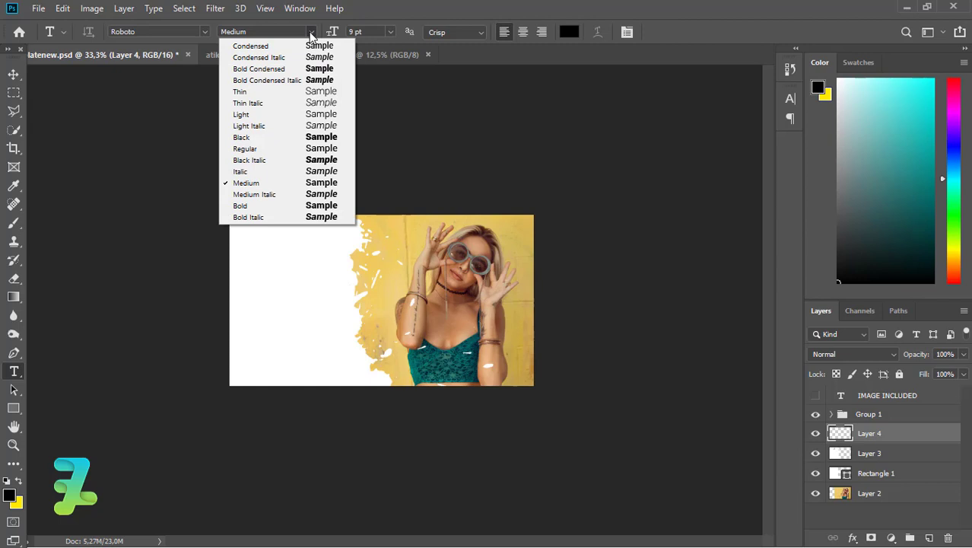
pyautogui.click(279, 104)
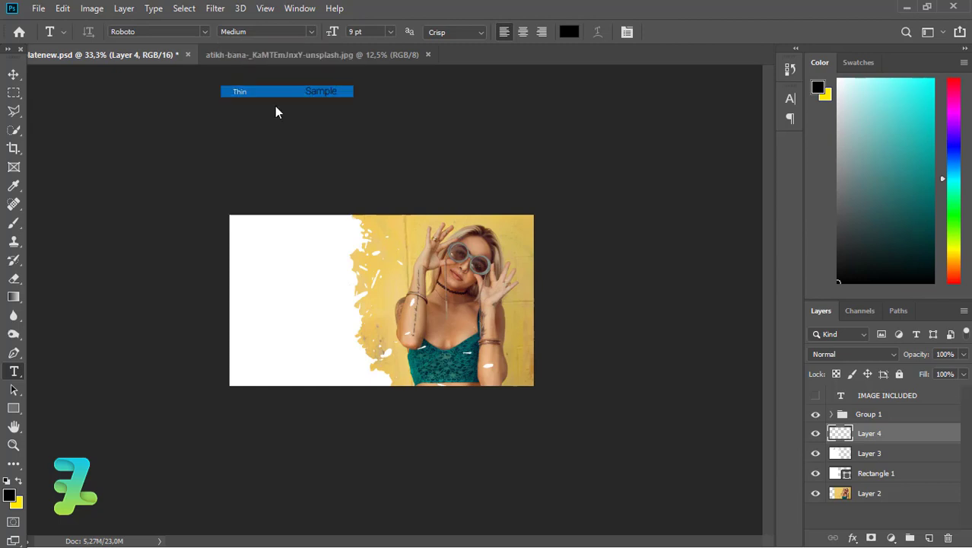
pyautogui.click(263, 245)
pyautogui.write('NEW')
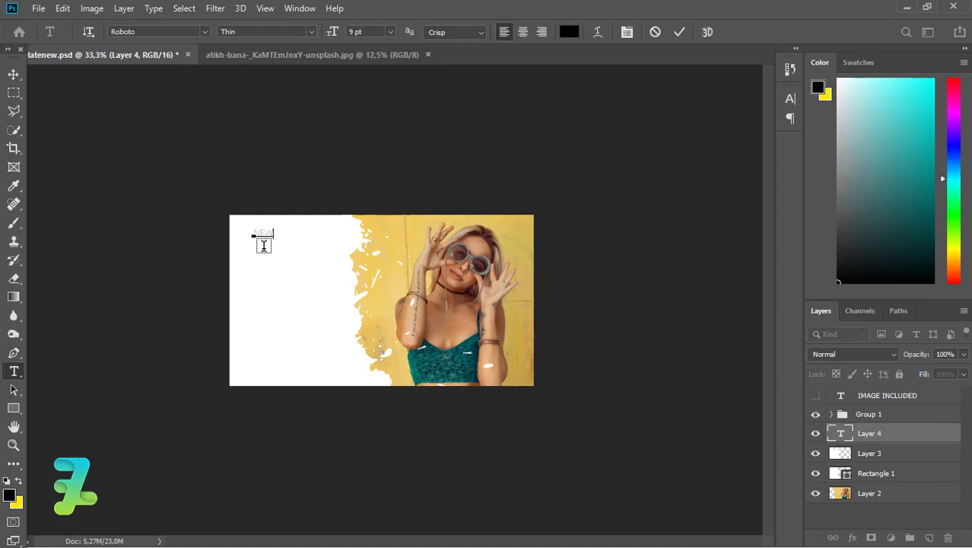
# Restyle NEW as Roboto Light 12 pt and nudge it slightly left and down.
pyautogui.hotkey('ctrl', 'a')
pyautogui.click(310, 31)
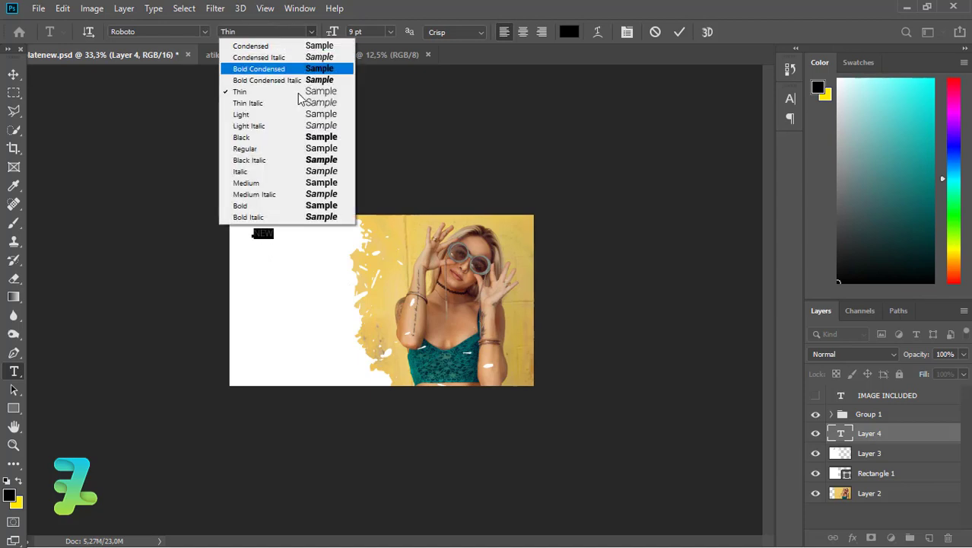
pyautogui.click(290, 115)
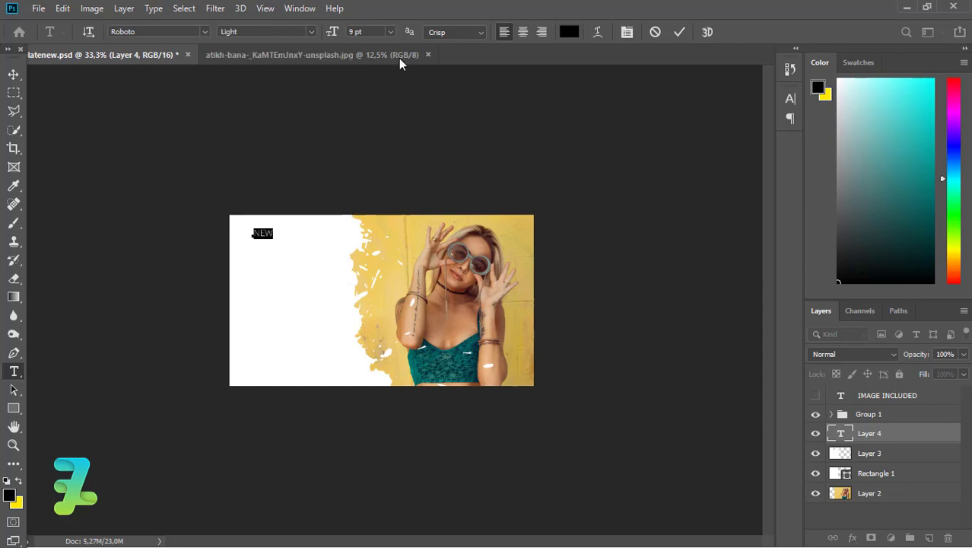
pyautogui.click(388, 31)
pyautogui.click(367, 101)
pyautogui.click(389, 32)
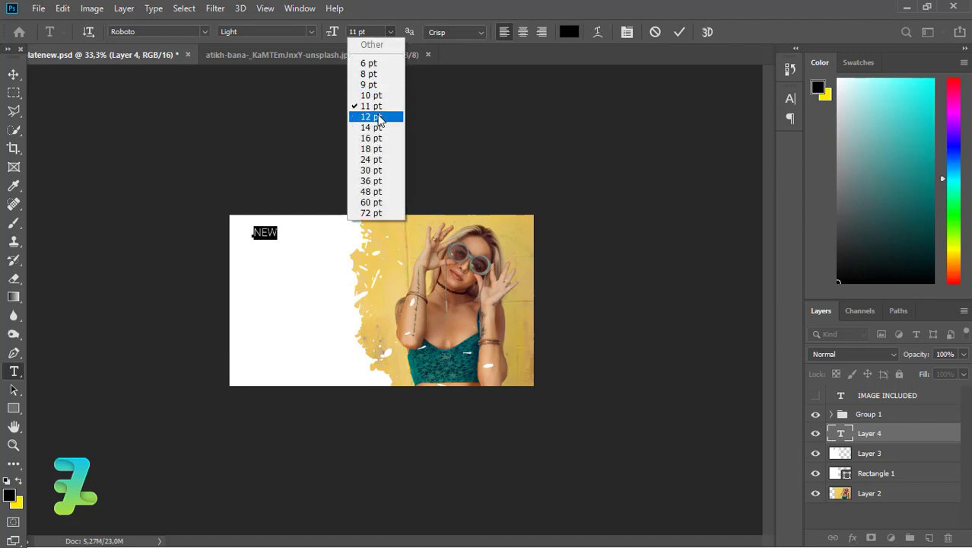
pyautogui.click(369, 116)
pyautogui.click(21, 75)
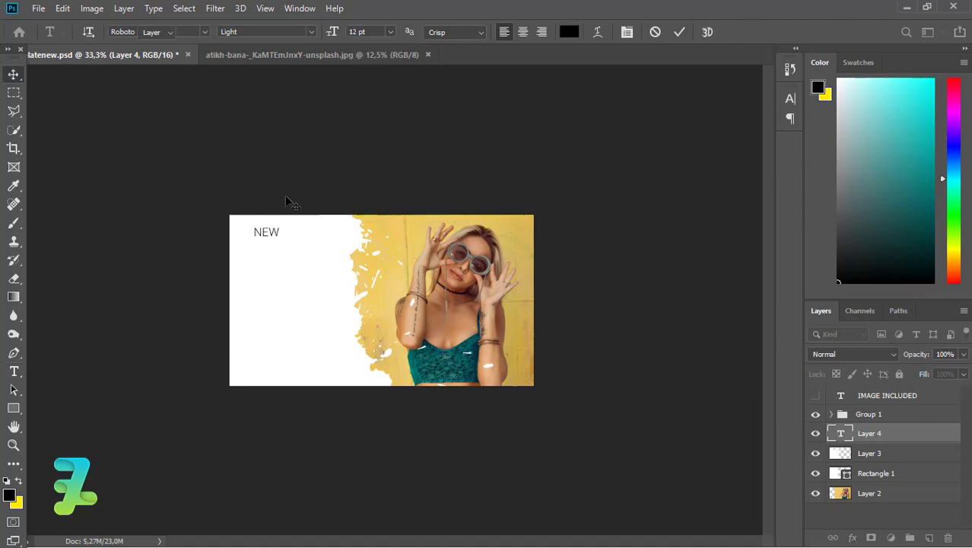
pyautogui.moveTo(264, 232); pyautogui.dragTo(256, 239)
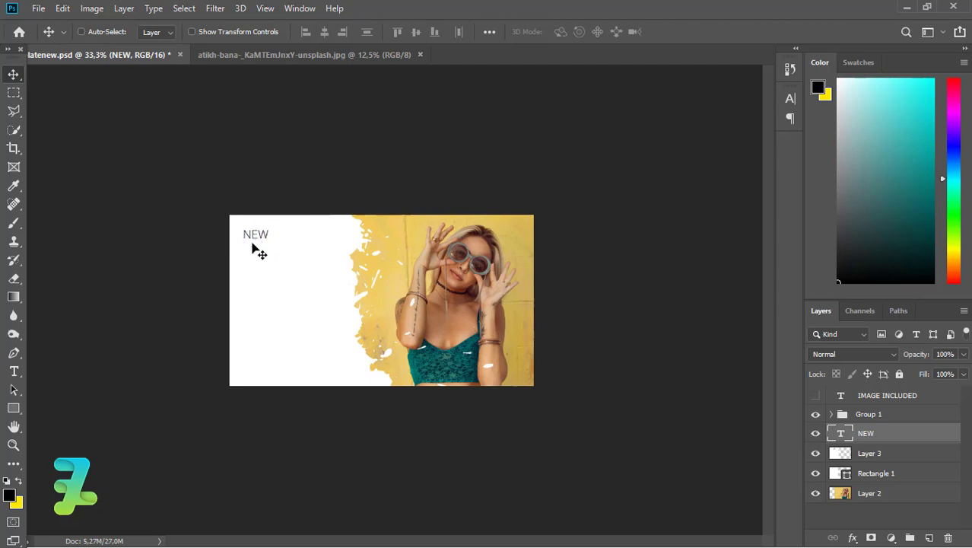
pyautogui.click(15, 372)
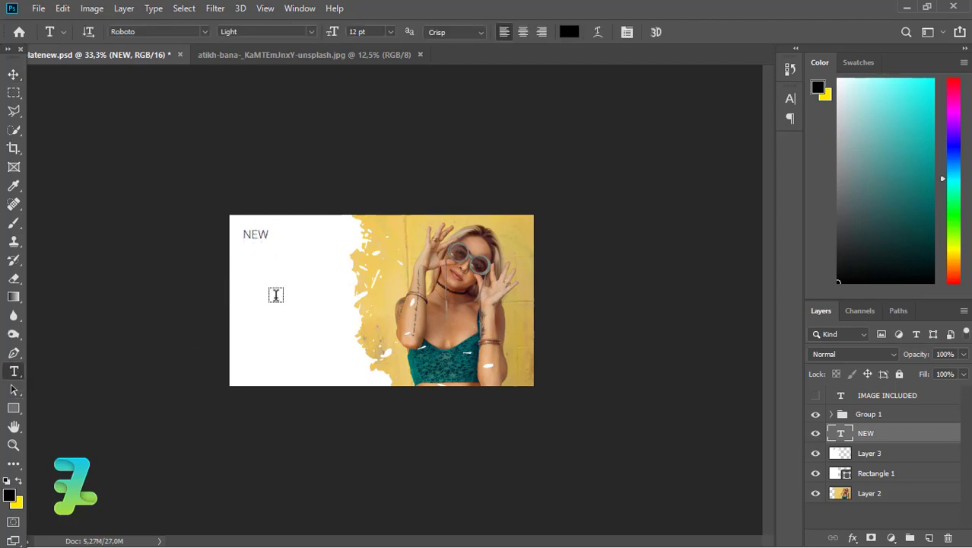
# Type SEASON on a new text line just below NEW.
pyautogui.click(256, 276)
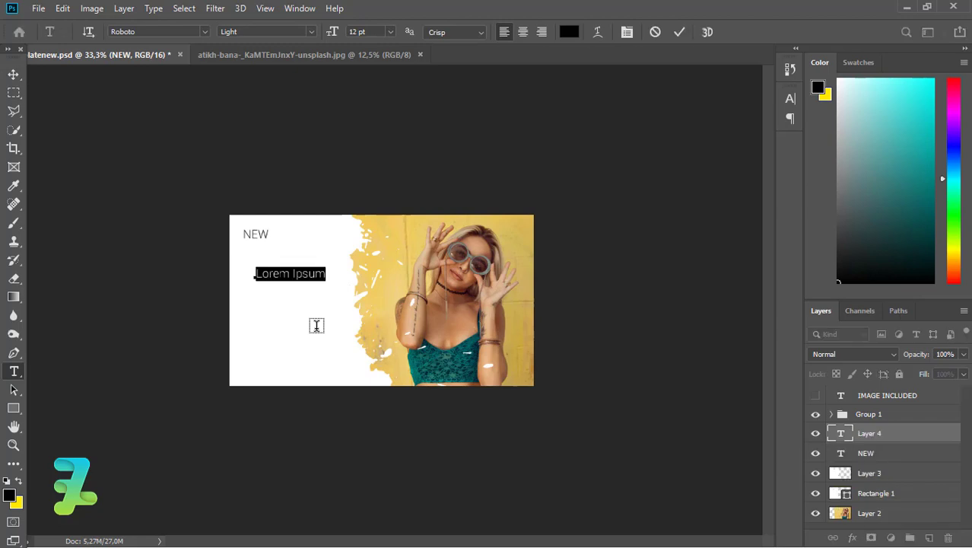
pyautogui.write('S')
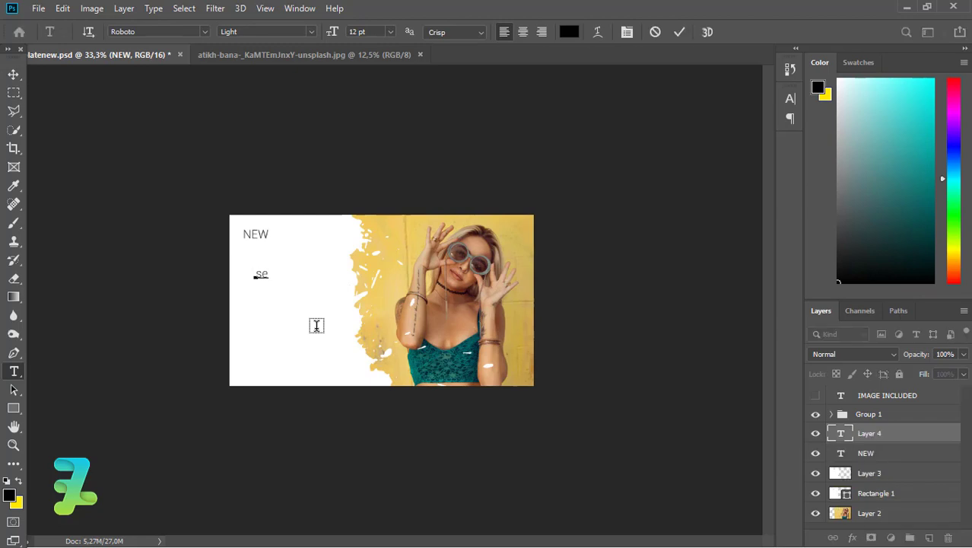
pyautogui.hotkey('ctrl', 'a')
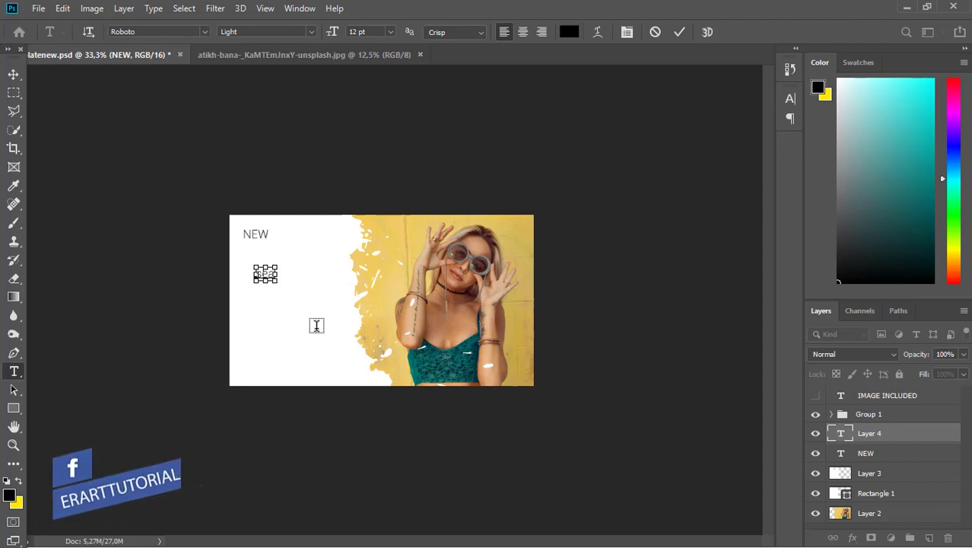
pyautogui.write('SEASON')
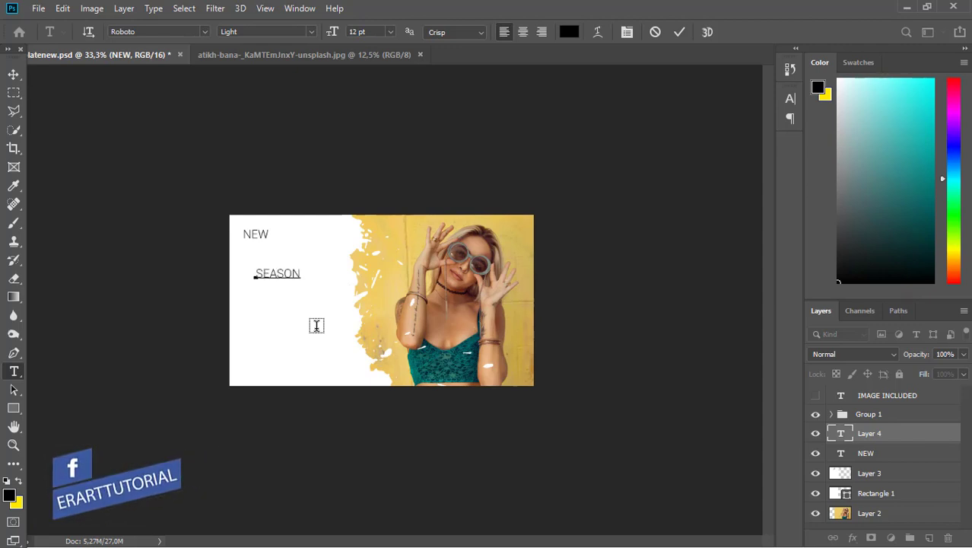
pyautogui.hotkey('ctrl', 'a')
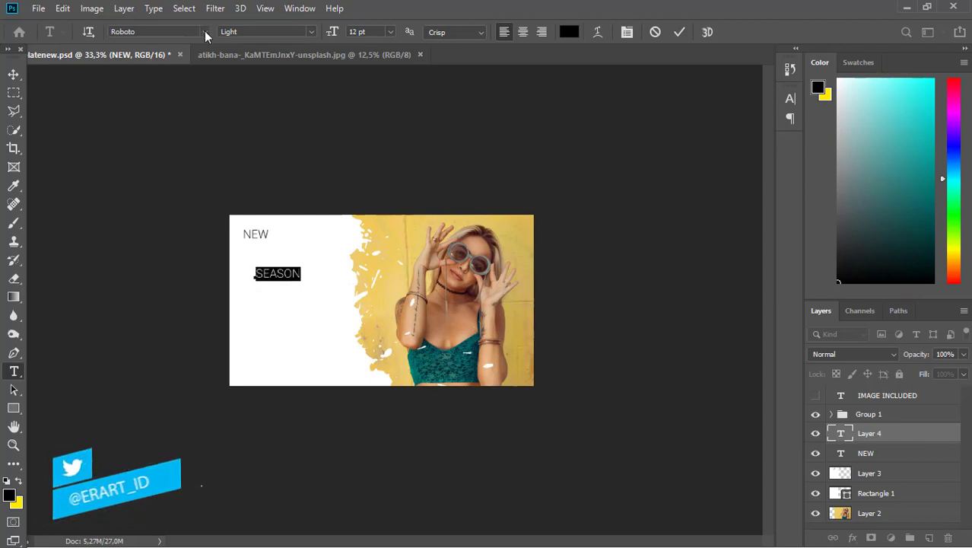
# Set SEASON to Roboto Black at 24 pt.
pyautogui.click(204, 31)
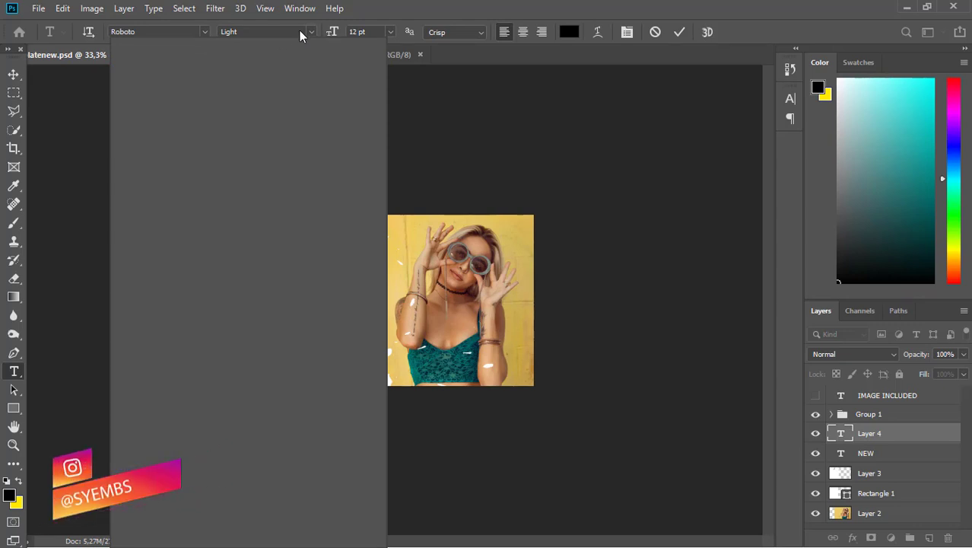
pyautogui.click(313, 31)
pyautogui.click(310, 29)
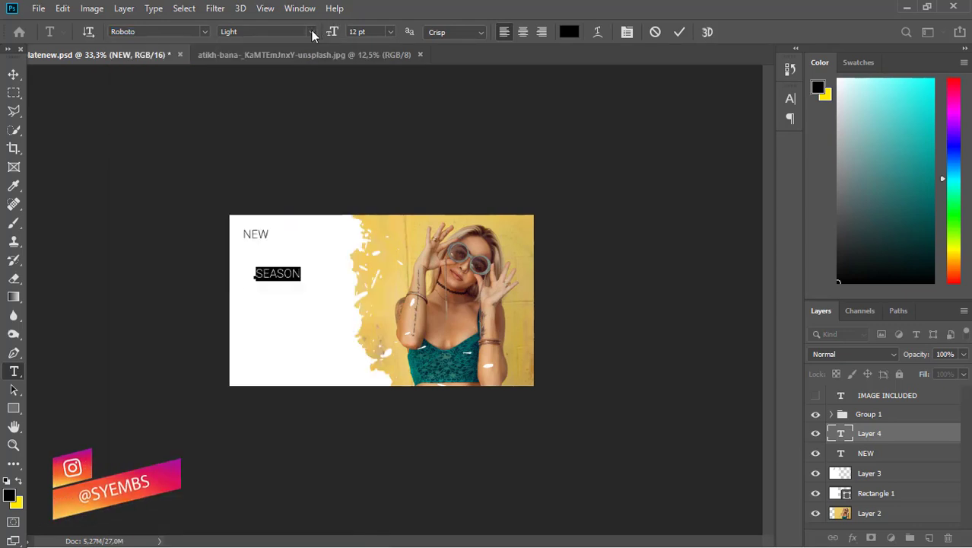
pyautogui.click(311, 31)
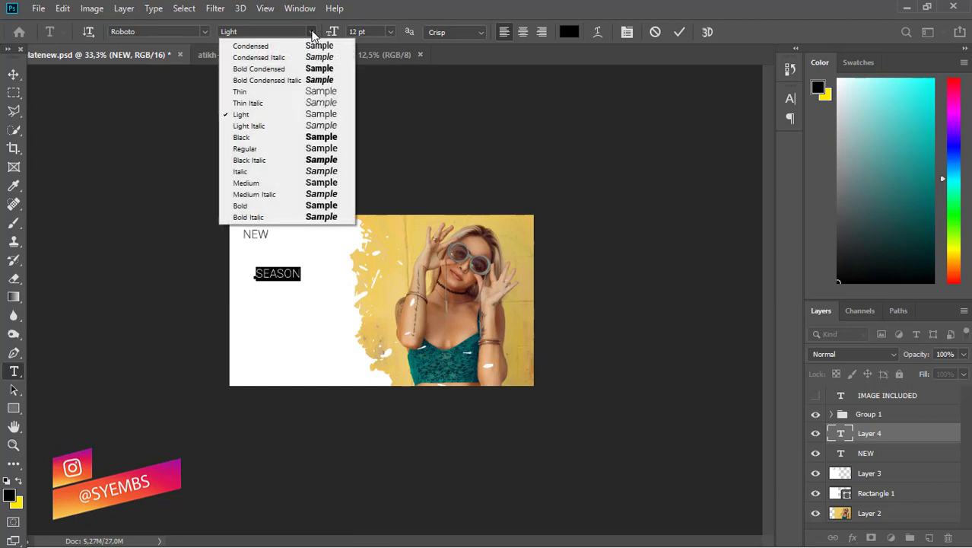
pyautogui.click(251, 141)
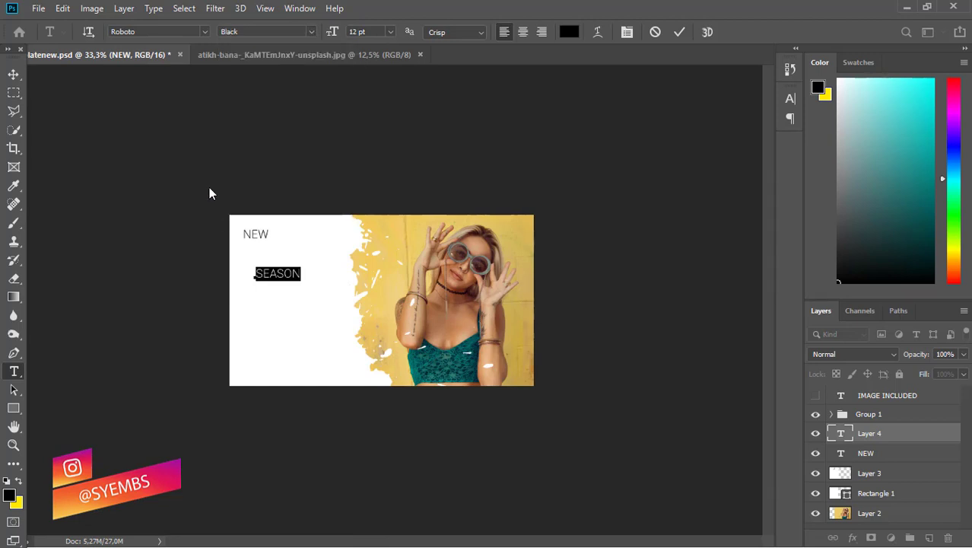
pyautogui.click(390, 34)
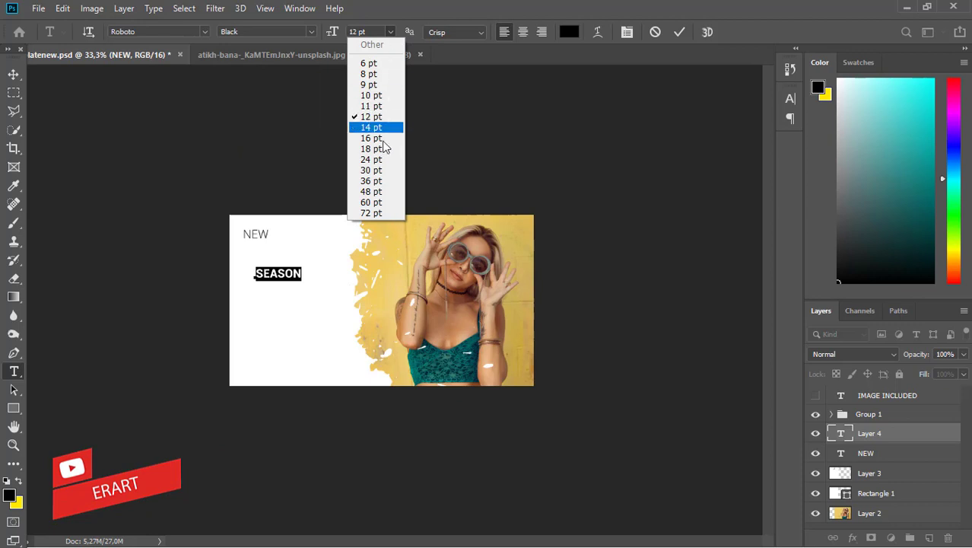
pyautogui.click(382, 148)
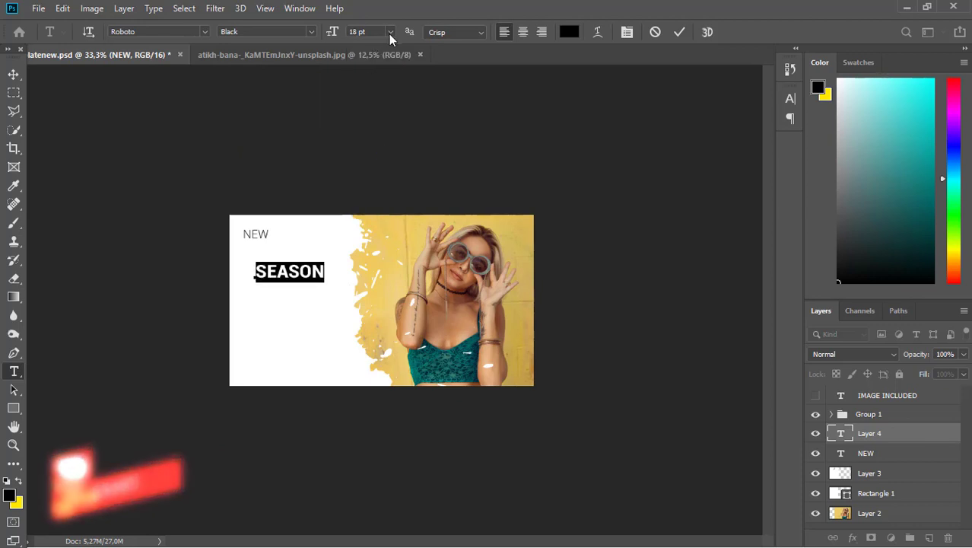
pyautogui.click(390, 33)
pyautogui.click(375, 163)
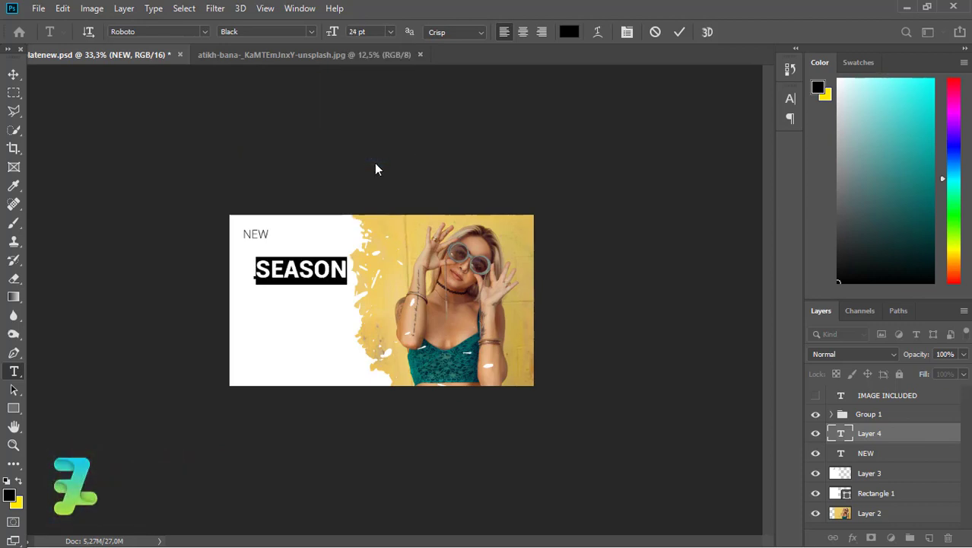
# Colour SEASON a deep saturated yellow sampled from the photo.
pyautogui.click(19, 481)
pyautogui.click(9, 495)
pyautogui.moveTo(438, 187); pyautogui.dragTo(400, 343)
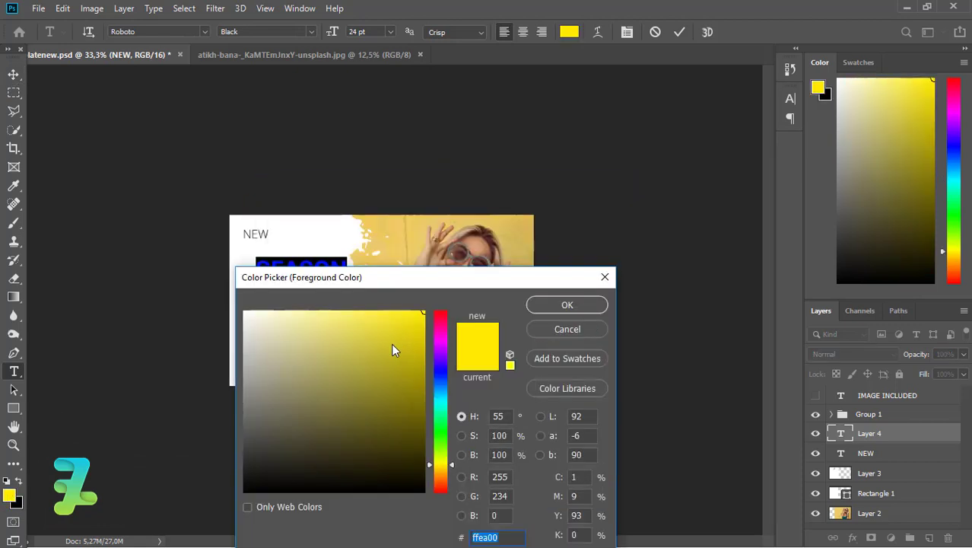
pyautogui.click(394, 261)
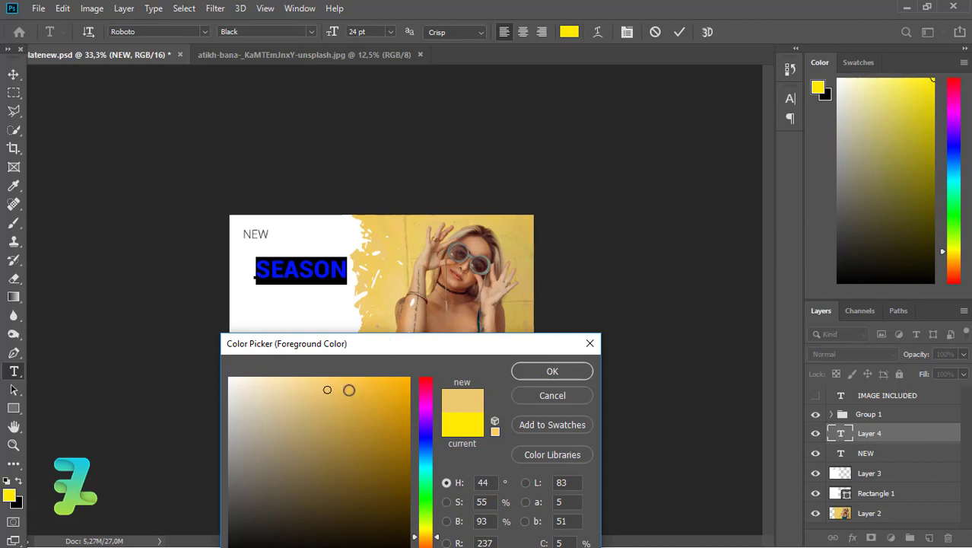
pyautogui.moveTo(428, 535)
pyautogui.mouseDown()
pyautogui.moveTo(434, 546)
pyautogui.moveTo(427, 539)
pyautogui.mouseUp()
pyautogui.moveTo(342, 387)
pyautogui.mouseDown()
pyautogui.moveTo(379, 399)
pyautogui.moveTo(404, 390)
pyautogui.mouseUp()
pyautogui.click(547, 371)
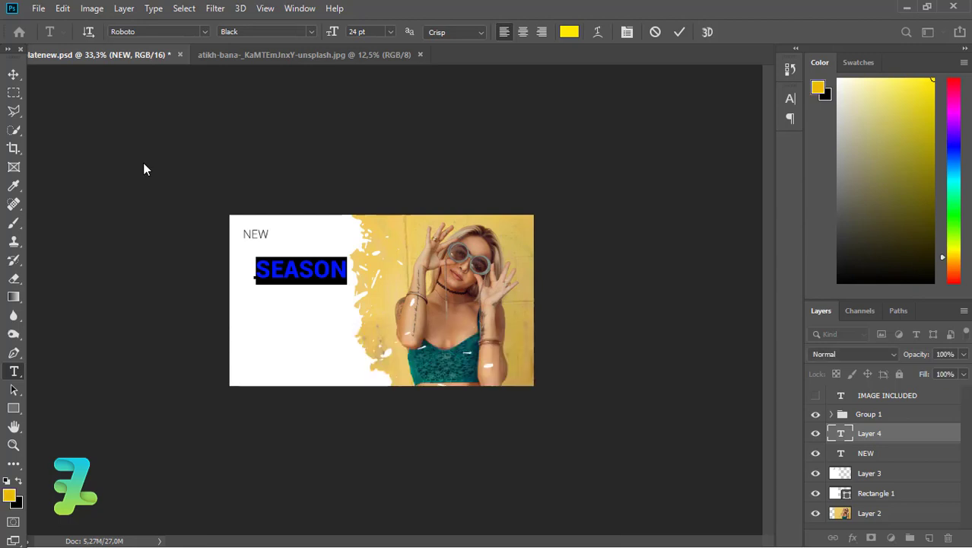
pyautogui.click(13, 75)
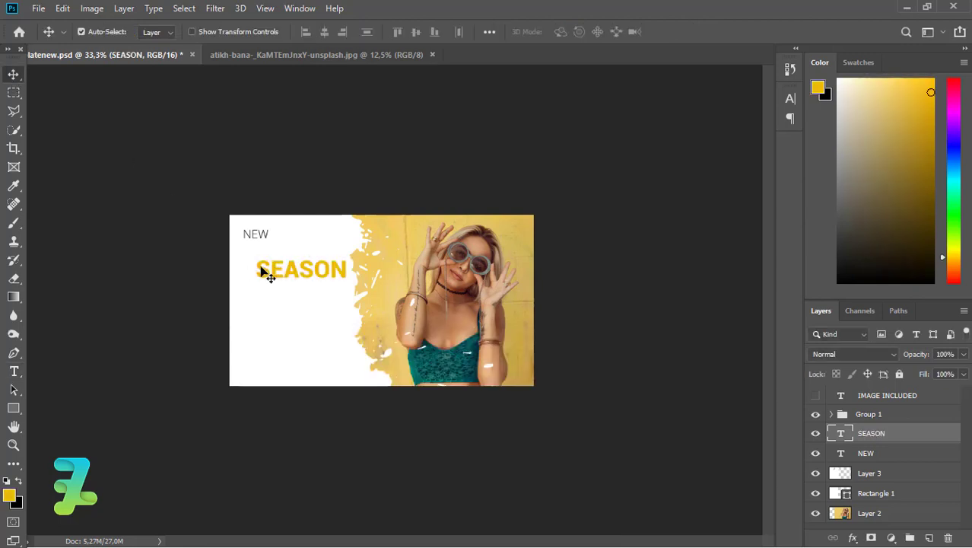
# Move SEASON up under NEW and set a brighter, fully saturated yellow foreground.
pyautogui.moveTo(267, 275); pyautogui.dragTo(249, 255)
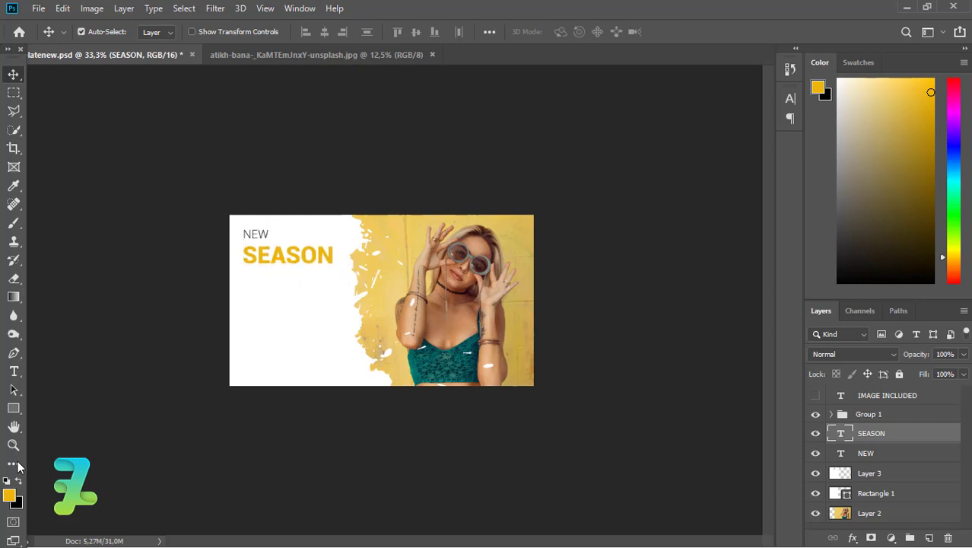
pyautogui.click(10, 495)
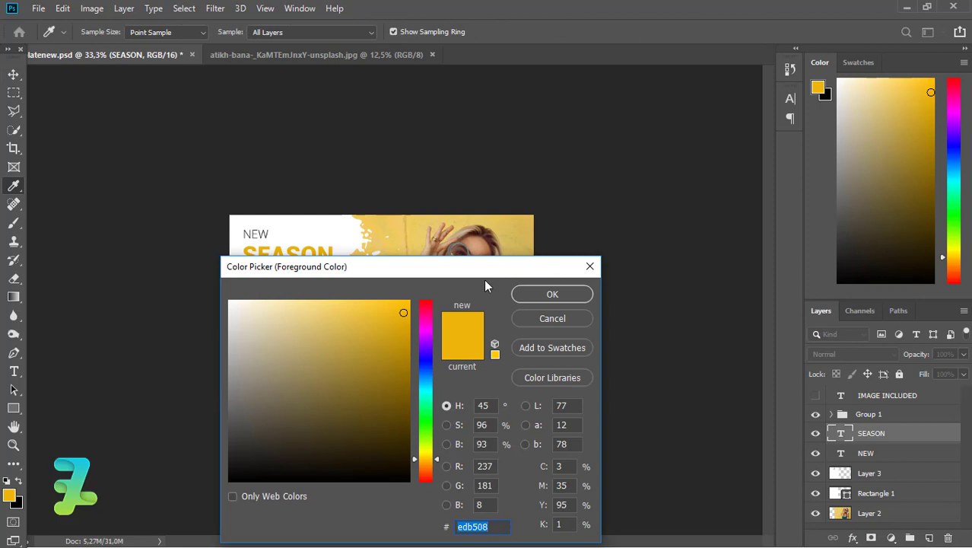
pyautogui.moveTo(404, 313)
pyautogui.mouseDown()
pyautogui.moveTo(426, 283)
pyautogui.moveTo(385, 280)
pyautogui.mouseUp()
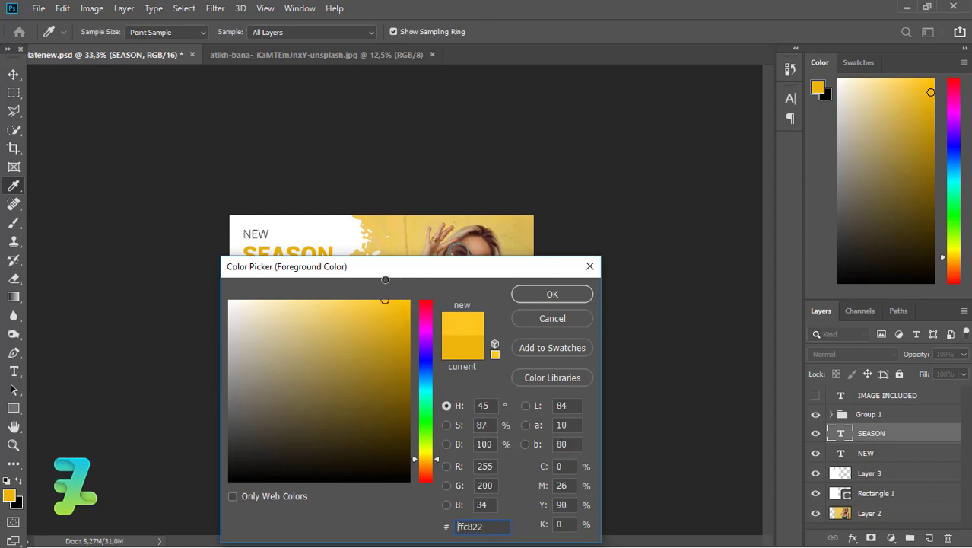
pyautogui.click(547, 293)
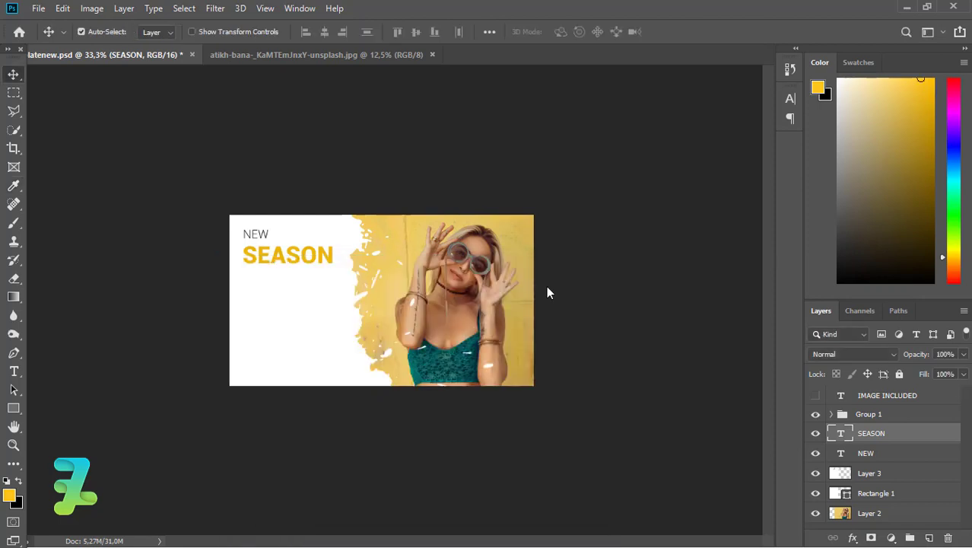
pyautogui.hotkey('ctrl', '+')
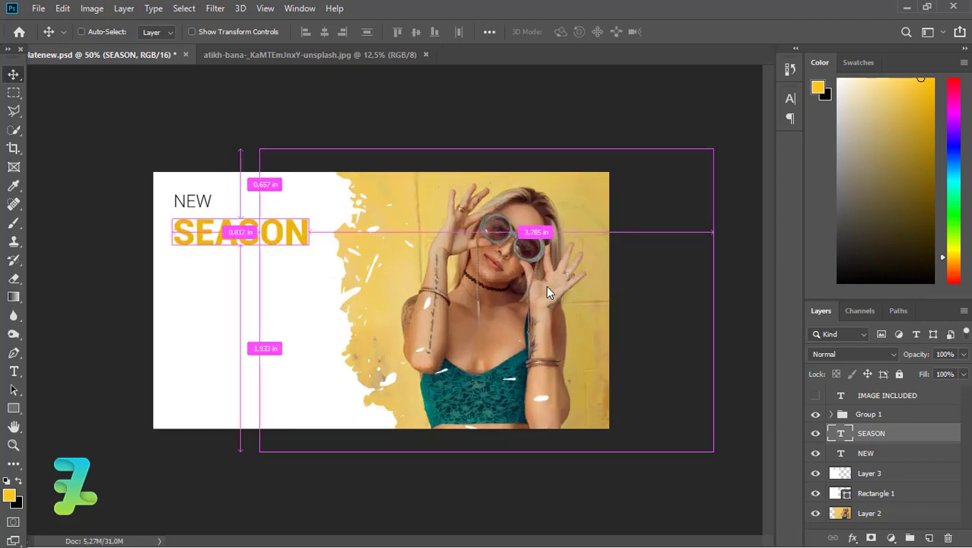
pyautogui.hotkey('ctrl', '+')
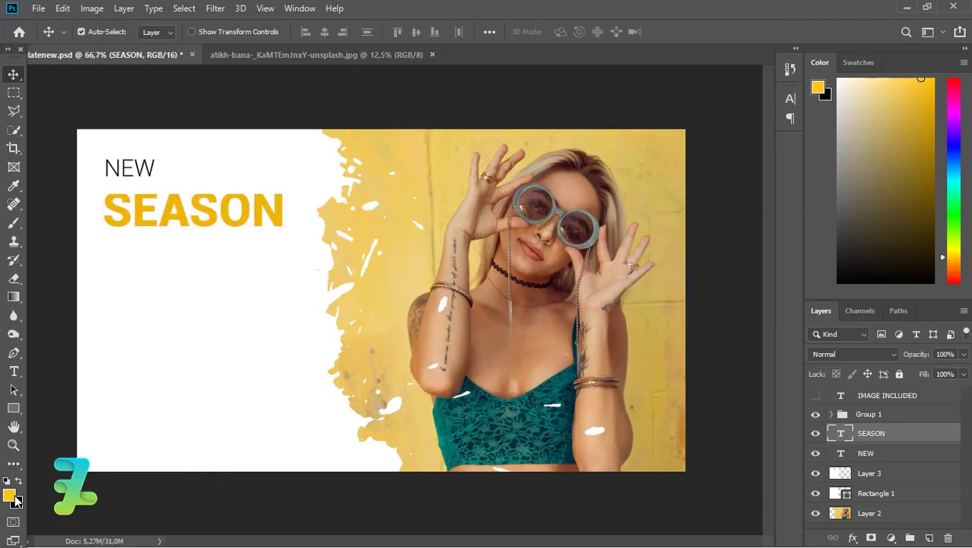
# Recolour the SEASON text a warmer bright yellow, about #ffd823.
pyautogui.click(12, 496)
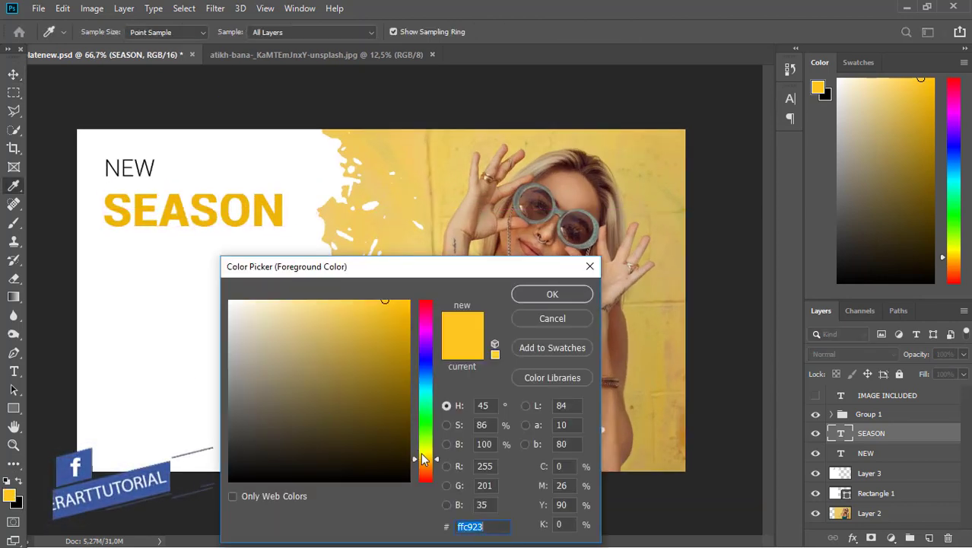
pyautogui.click(427, 455)
pyautogui.moveTo(426, 454); pyautogui.dragTo(427, 457)
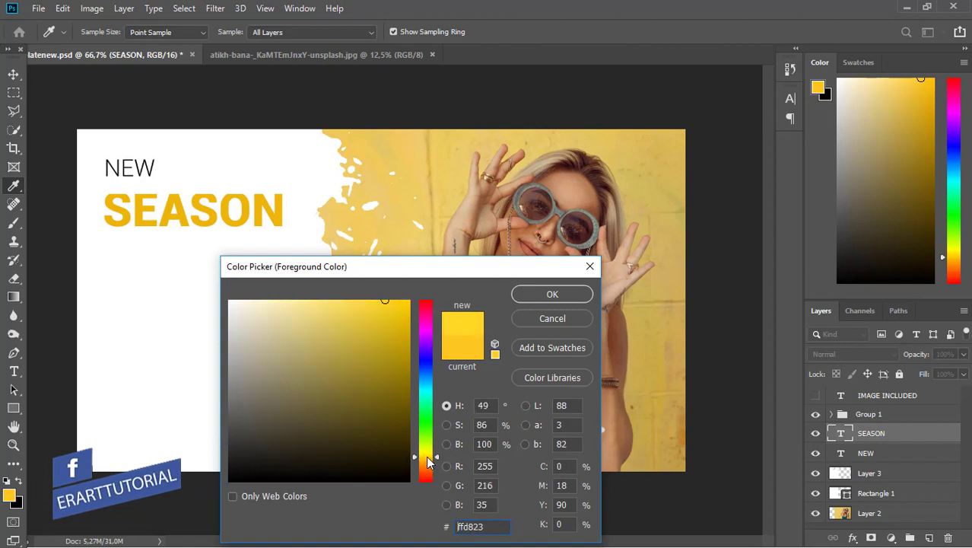
pyautogui.click(531, 294)
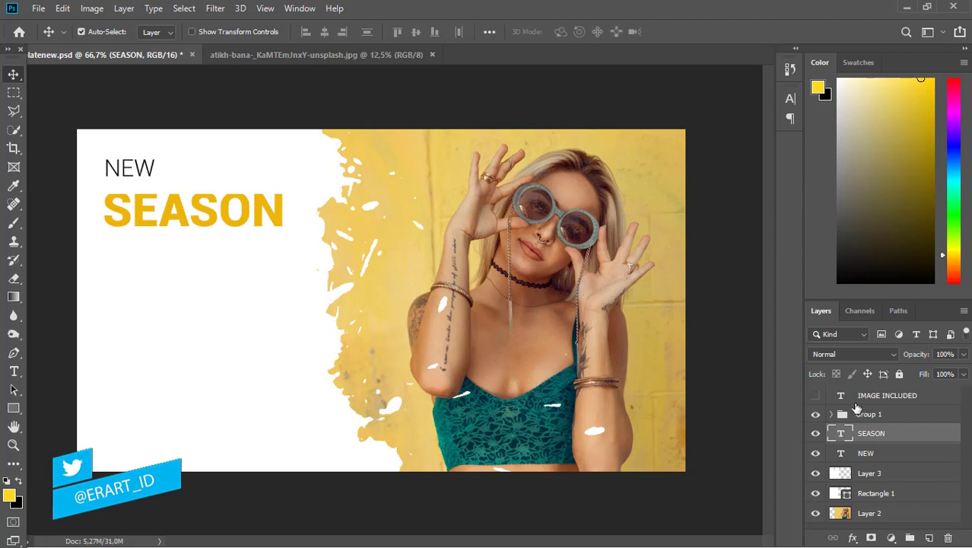
pyautogui.doubleClick(841, 433)
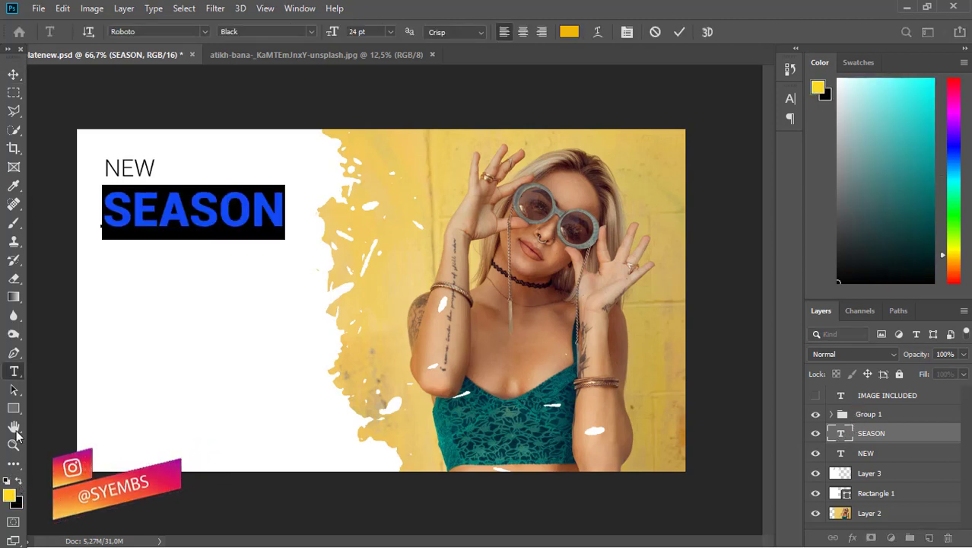
pyautogui.click(14, 74)
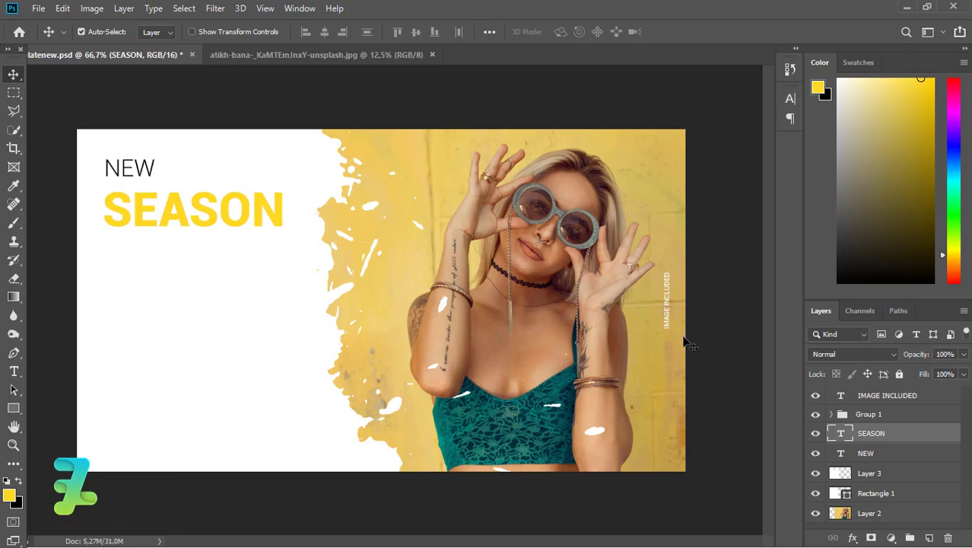
# Start Edit > Transform > Rotate on SEASON, then cancel it.
pyautogui.click(61, 9)
pyautogui.moveTo(109, 334)
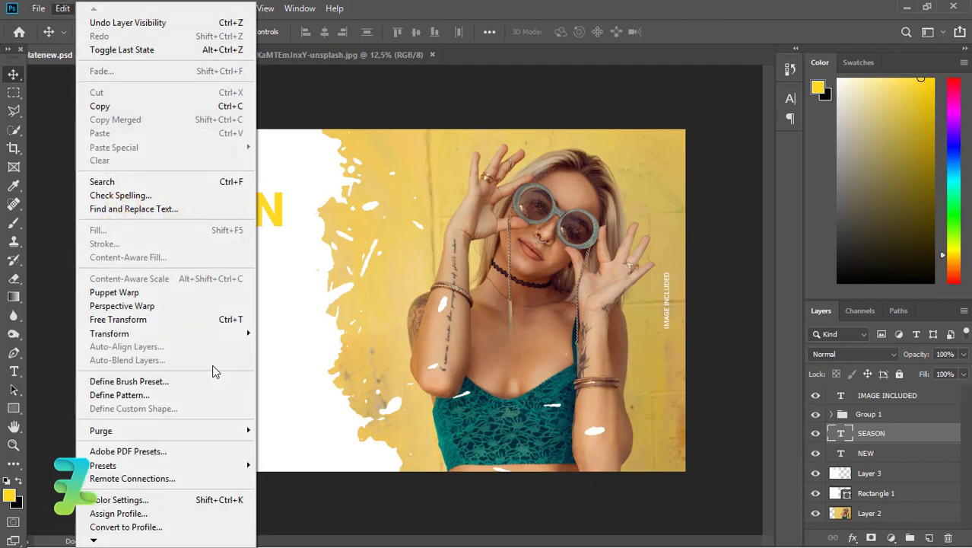
pyautogui.click(297, 375)
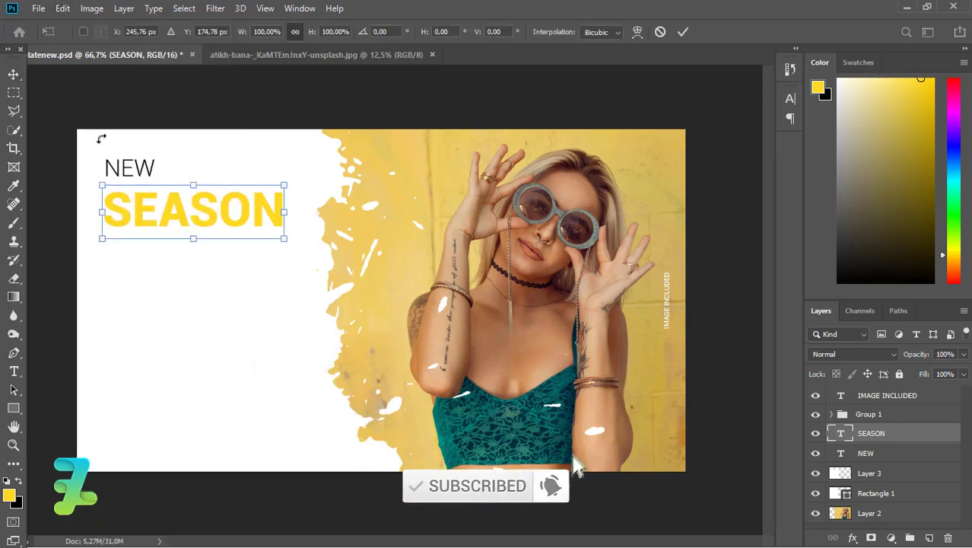
pyautogui.press('Return')
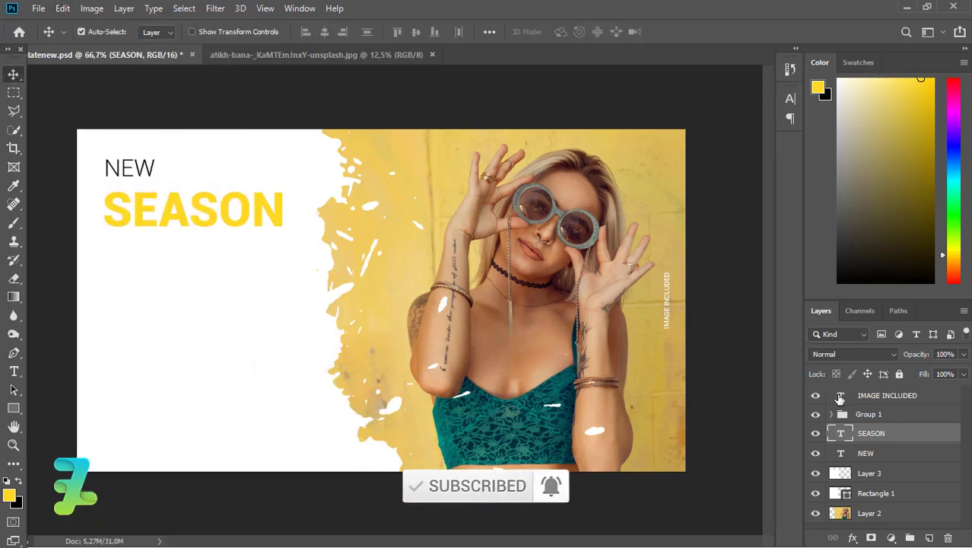
# Drag the IMAGE INCLUDED layer beneath Group 1 and reselect it.
pyautogui.moveTo(840, 396); pyautogui.dragTo(841, 417)
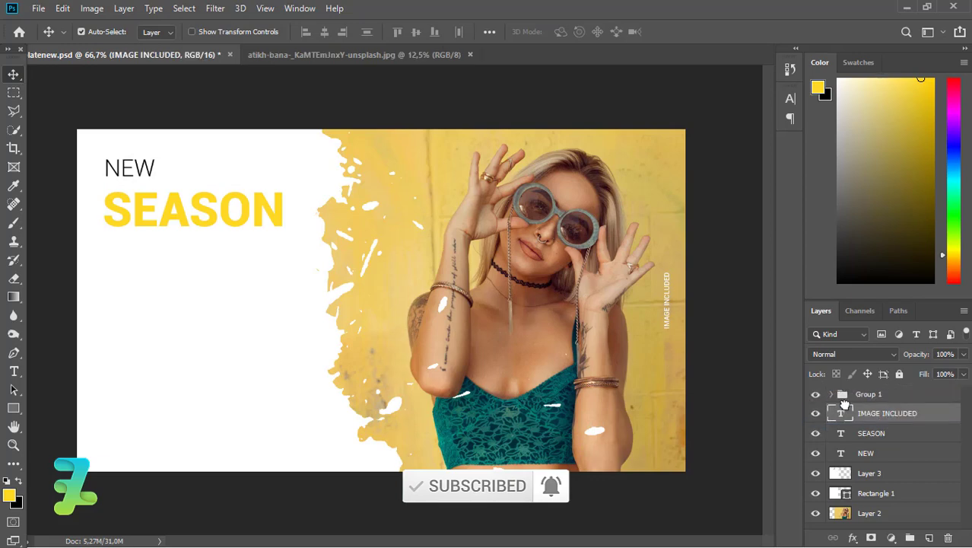
pyautogui.click(841, 392)
pyautogui.hotkey('alt', '[')
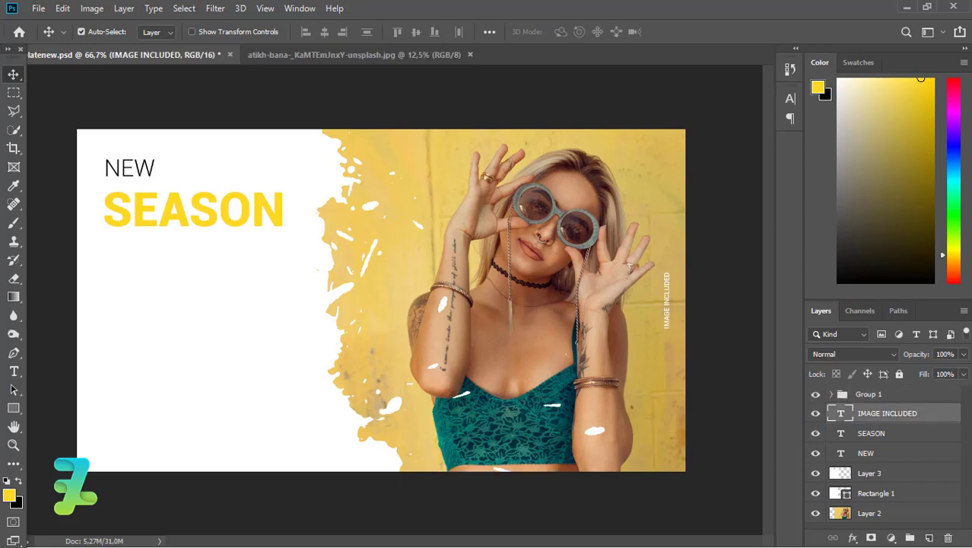
# Rotate IMAGE INCLUDED 90° to read horizontally and move it into the white area.
pyautogui.click(58, 9)
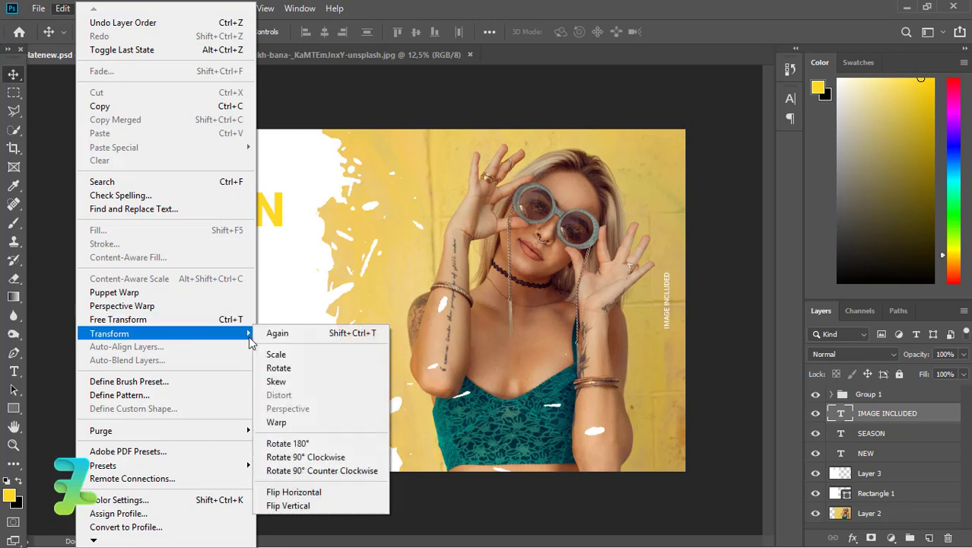
pyautogui.click(289, 365)
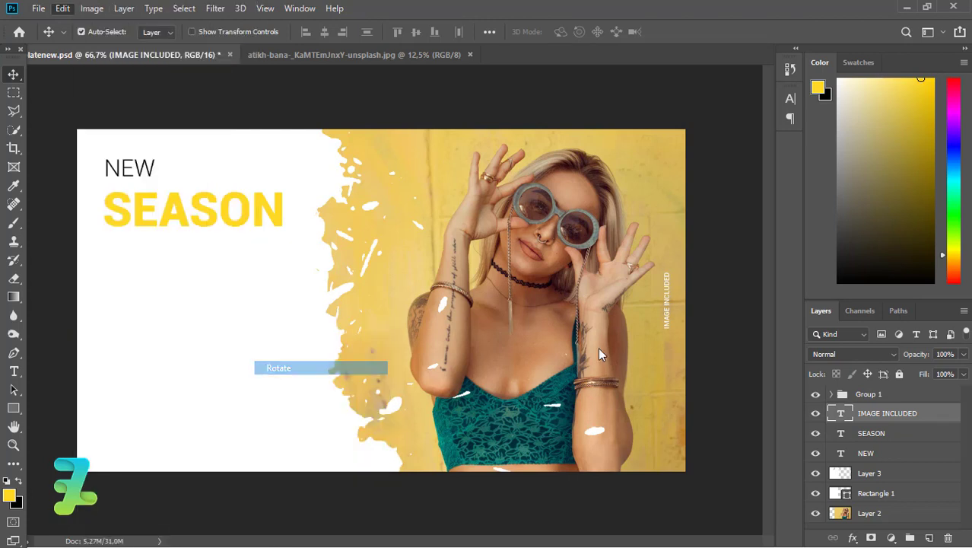
pyautogui.moveTo(658, 344); pyautogui.dragTo(616, 305)
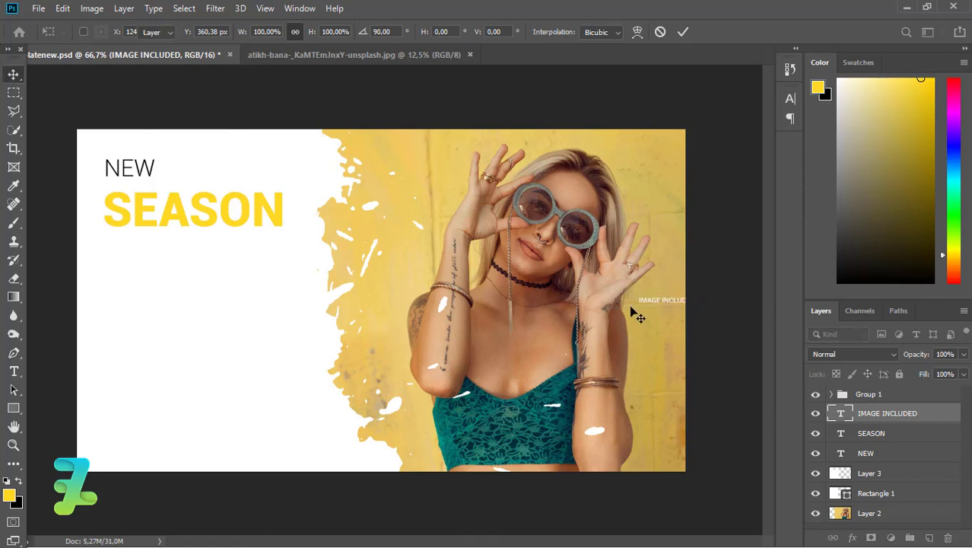
pyautogui.press('Return')
pyautogui.moveTo(645, 304); pyautogui.dragTo(156, 275)
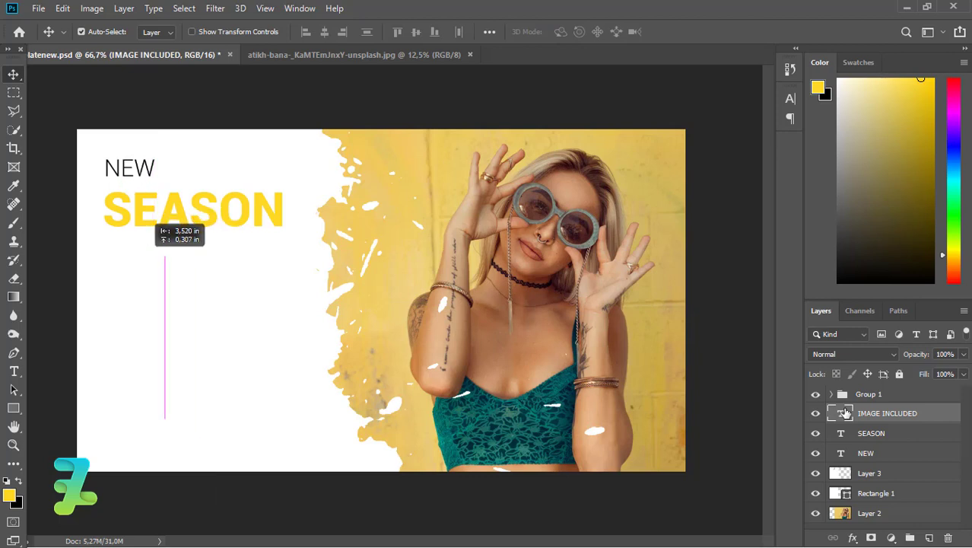
# Move IMAGE INCLUDED up beneath SEASON, aligned to SEASON's left edge.
pyautogui.doubleClick(843, 412)
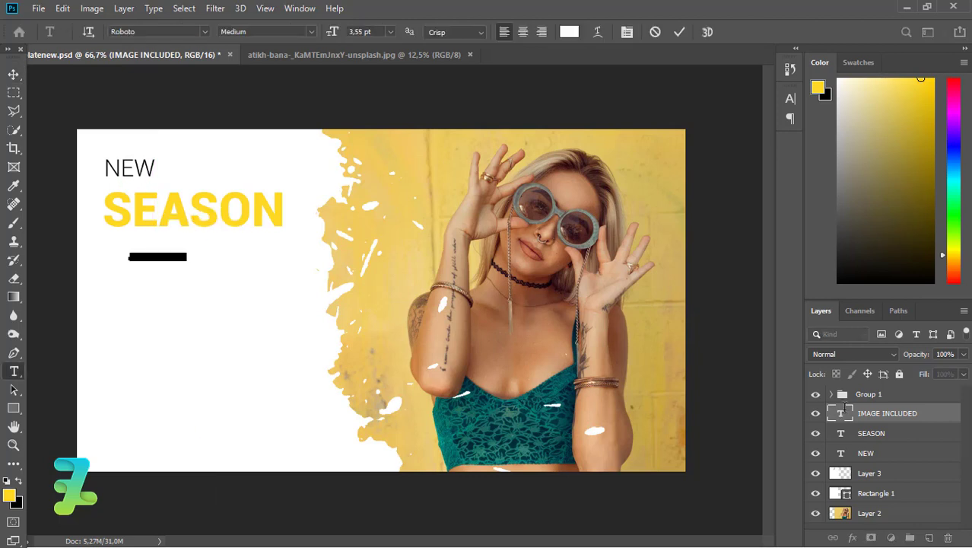
pyautogui.click(18, 483)
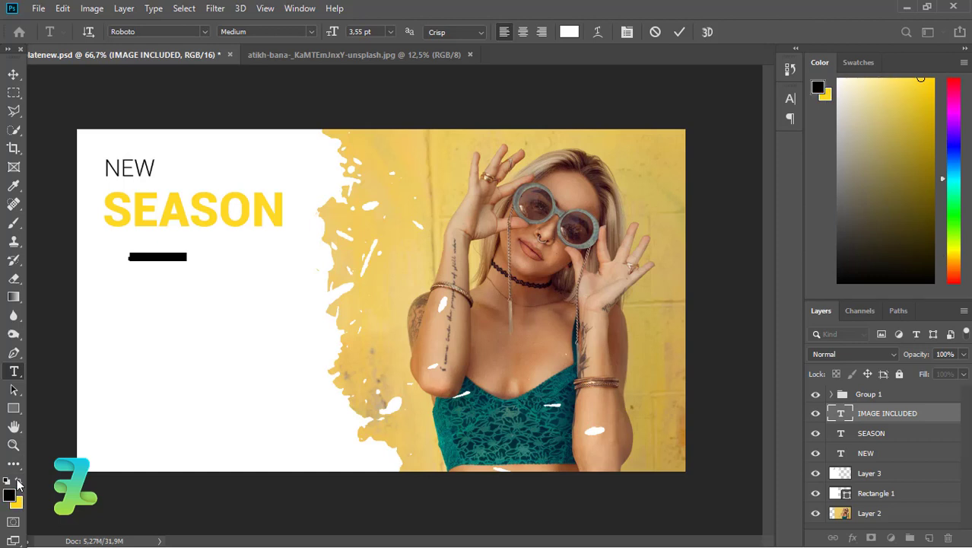
pyautogui.click(17, 76)
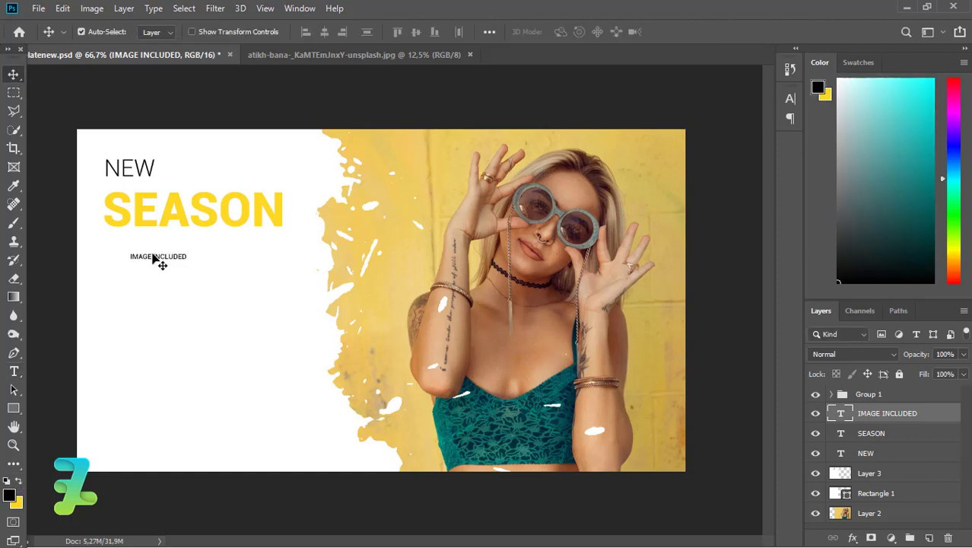
pyautogui.moveTo(153, 259); pyautogui.dragTo(131, 242)
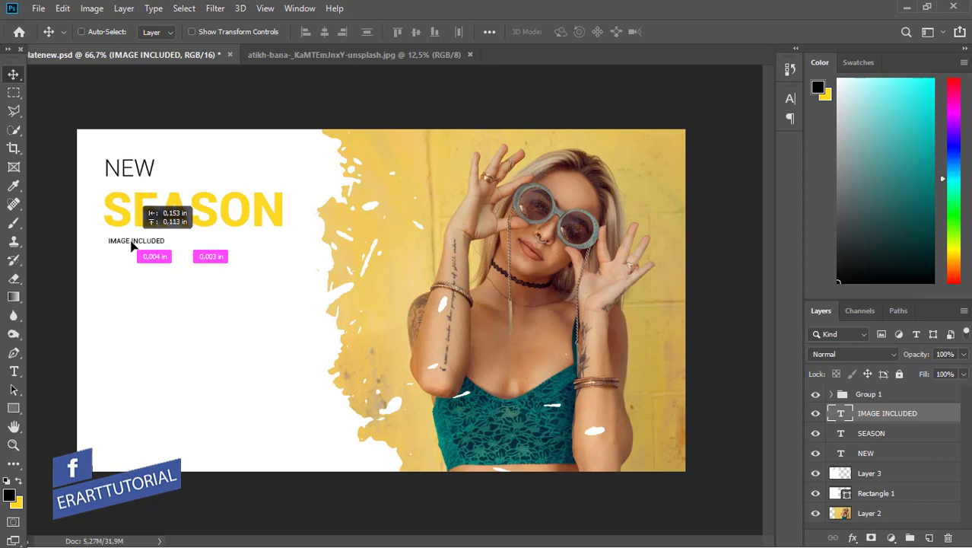
pyautogui.moveTo(131, 242); pyautogui.dragTo(127, 243)
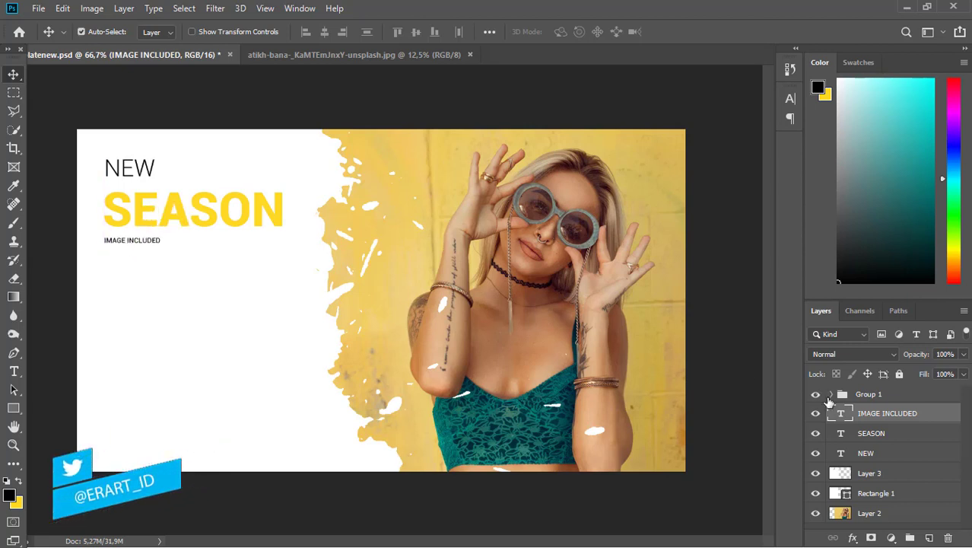
# Recolour the IMAGE INCLUDED text medium grey in the Color Picker.
pyautogui.doubleClick(840, 413)
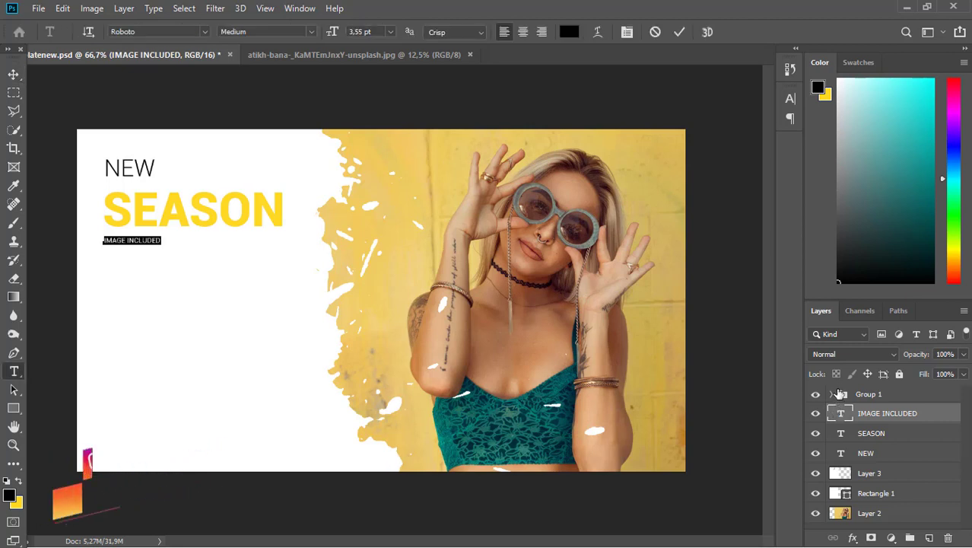
pyautogui.click(9, 496)
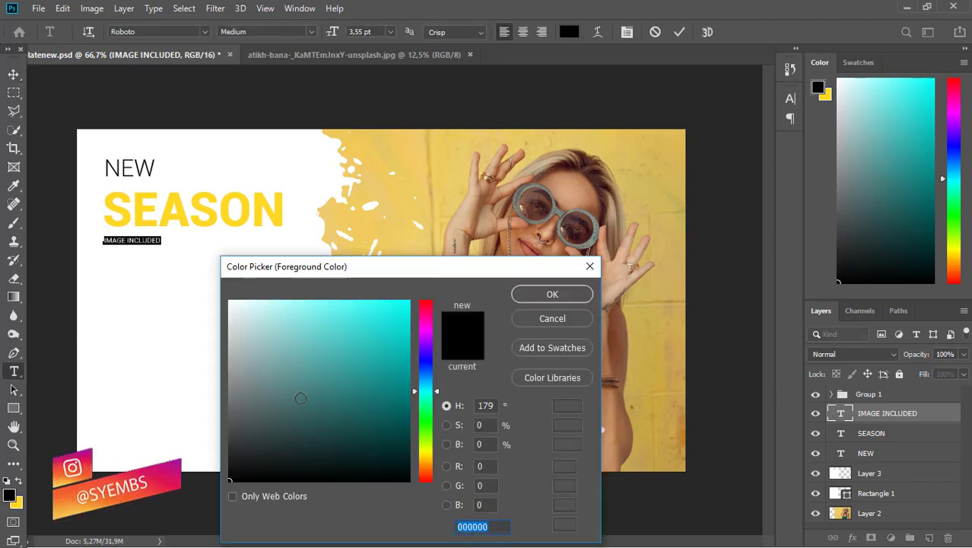
pyautogui.moveTo(241, 416); pyautogui.dragTo(230, 411)
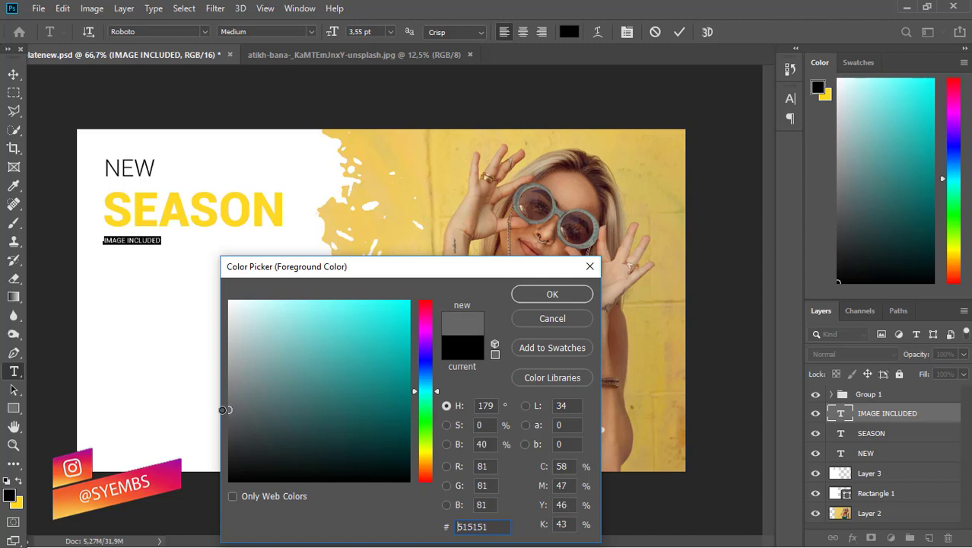
pyautogui.click(525, 294)
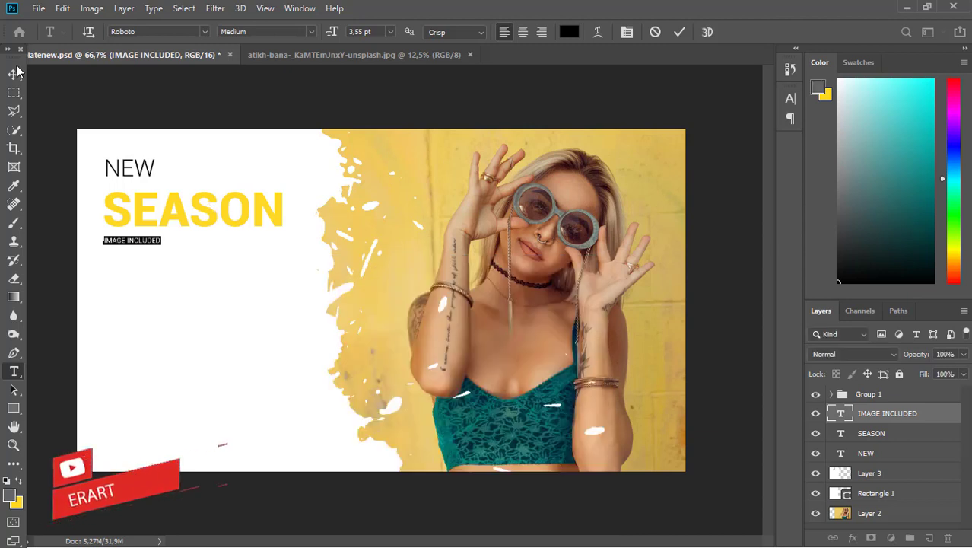
pyautogui.click(14, 73)
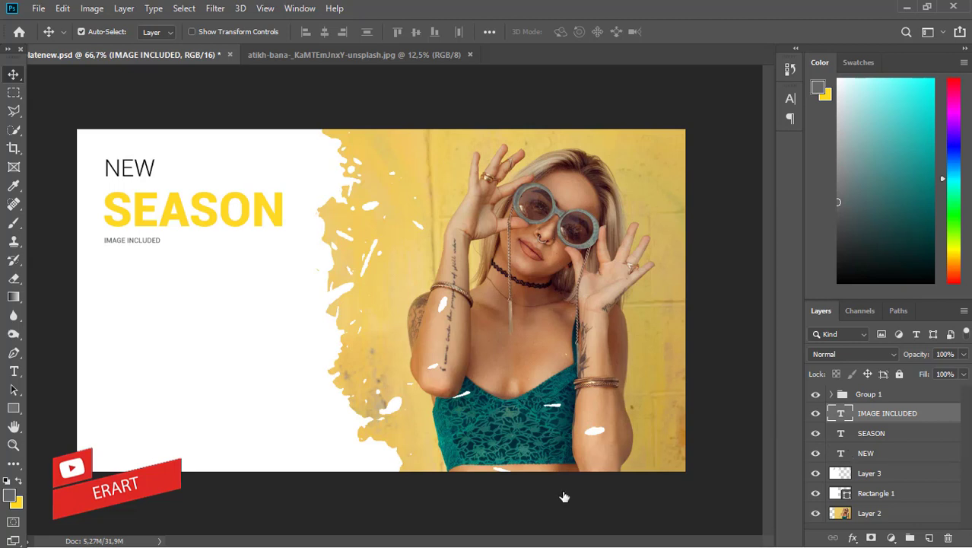
# Turn the NEW text grey and expand Group 1 to show its text layers.
pyautogui.click(866, 453)
pyautogui.doubleClick(841, 453)
pyautogui.click(19, 482)
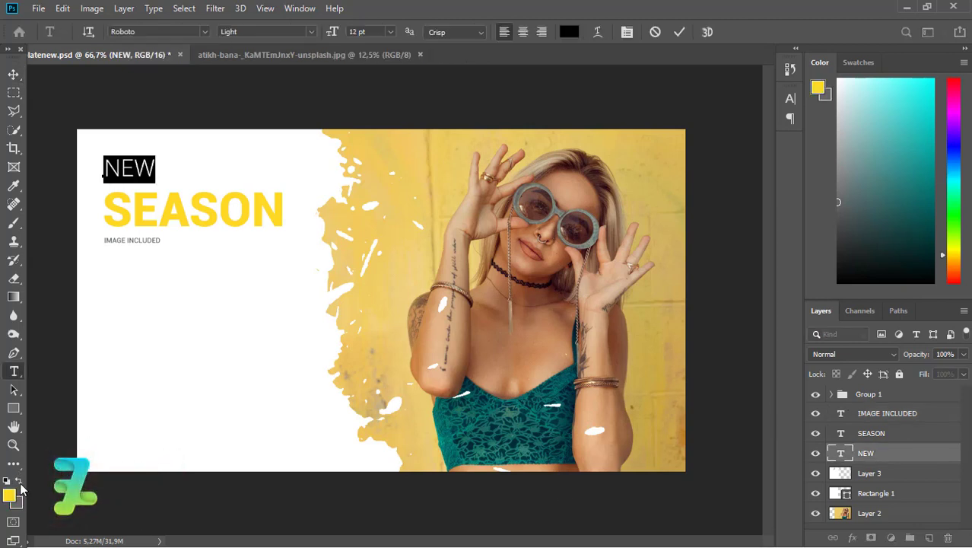
pyautogui.click(19, 482)
pyautogui.click(13, 74)
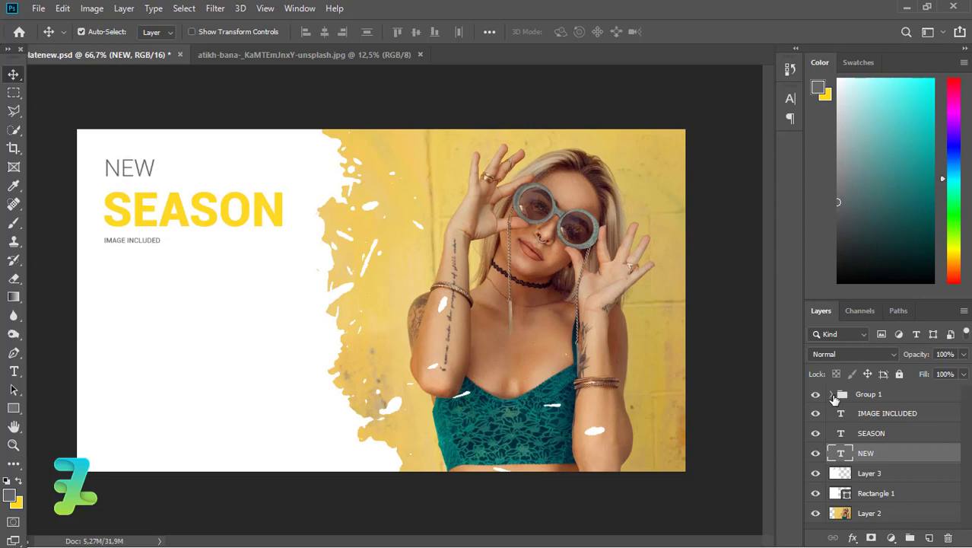
pyautogui.click(833, 395)
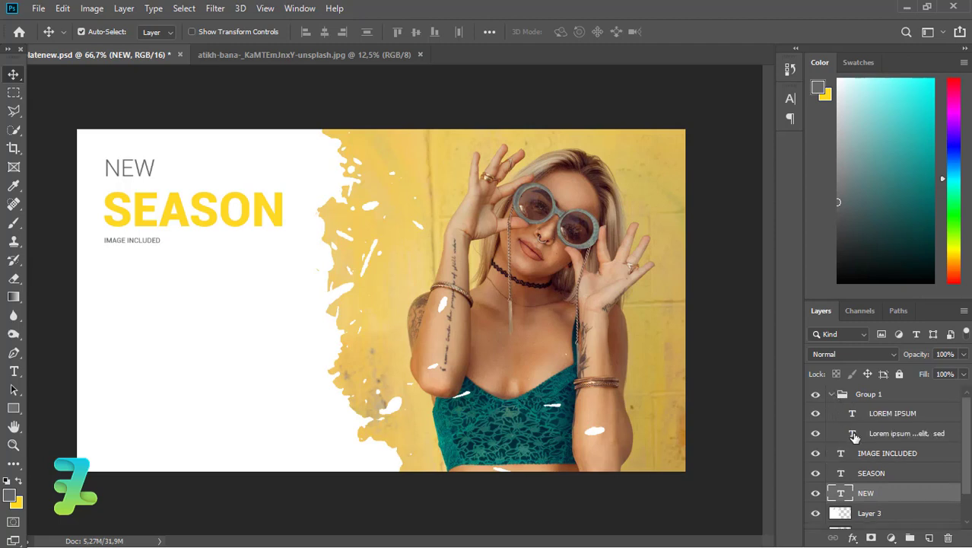
# Make the footer's lorem ipsum paragraph text grey.
pyautogui.doubleClick(259, 487)
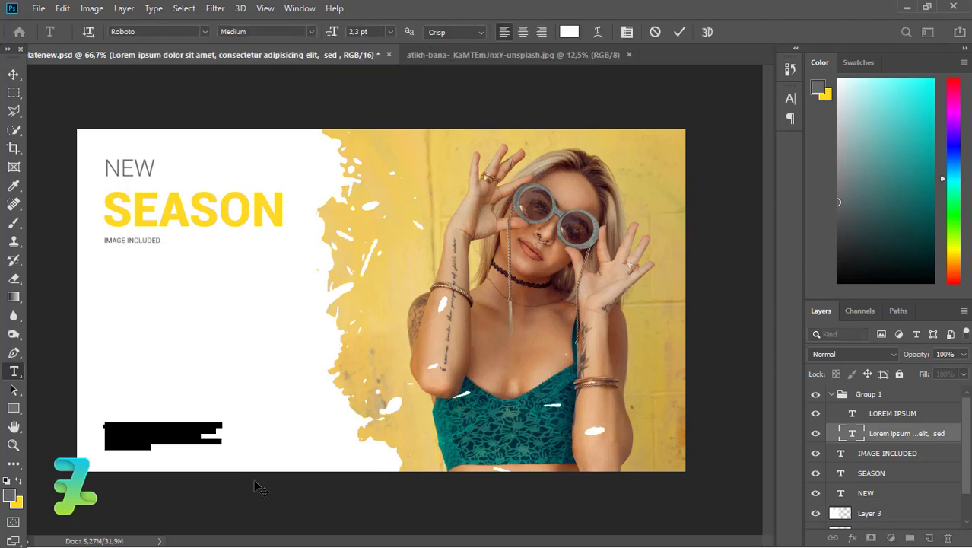
pyautogui.click(20, 481)
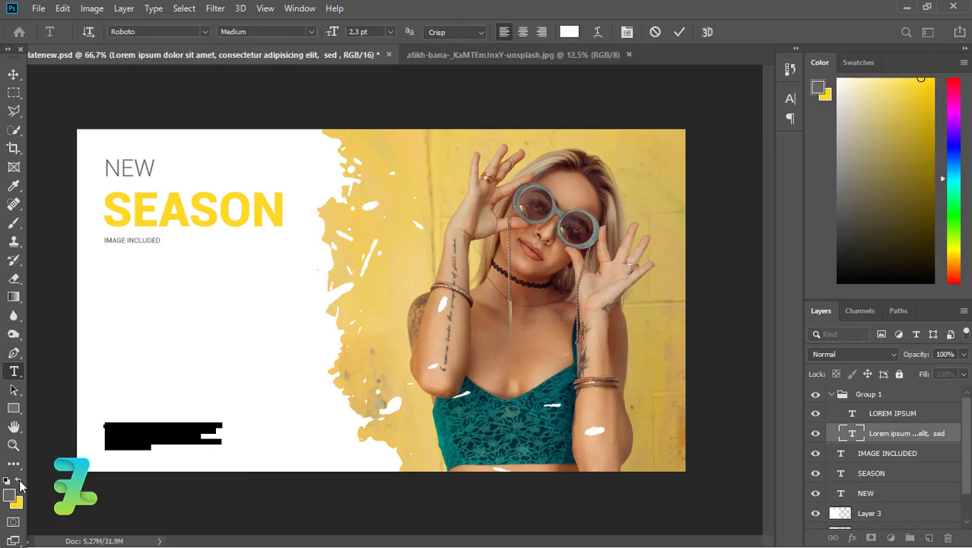
pyautogui.click(20, 480)
pyautogui.click(13, 74)
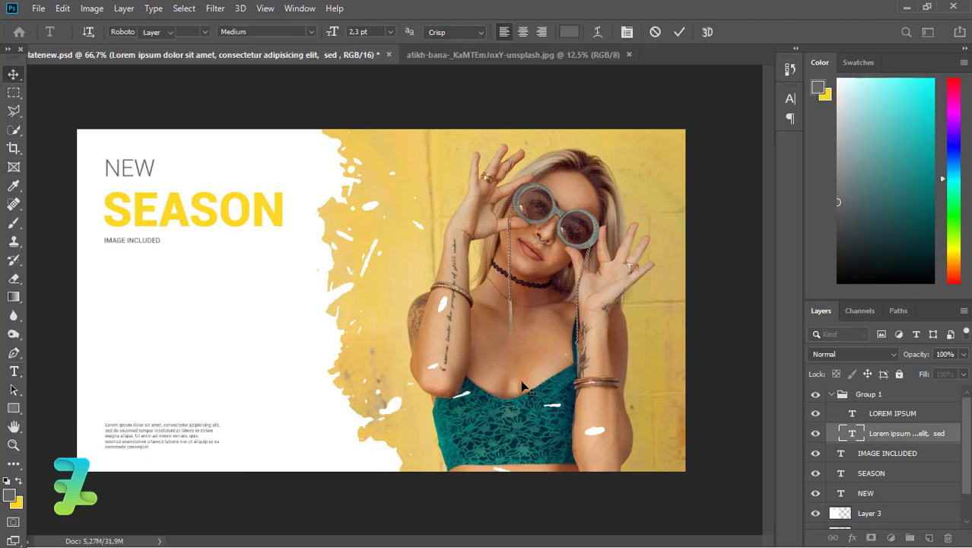
# Make the LOREM IPSUM heading grey and collapse Group 1.
pyautogui.doubleClick(853, 415)
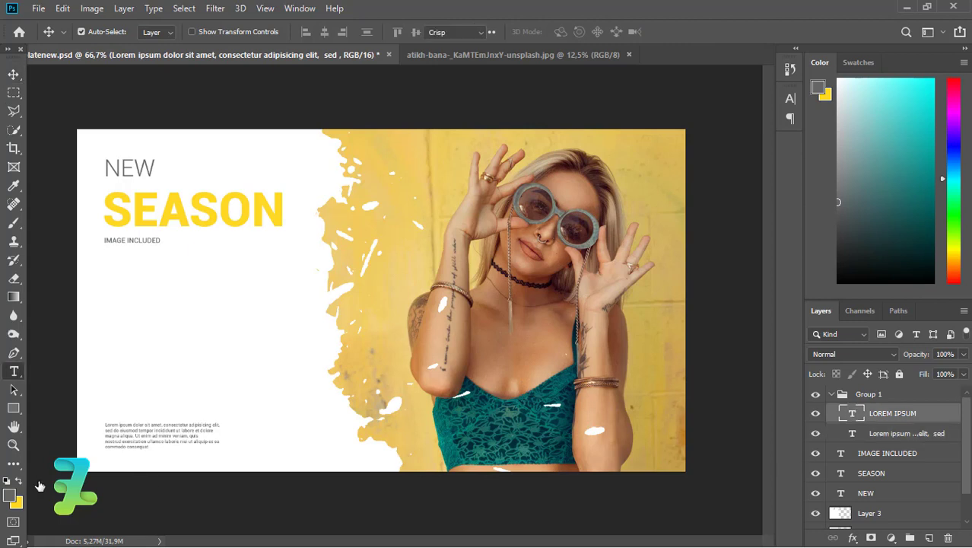
pyautogui.click(20, 479)
pyautogui.click(20, 479)
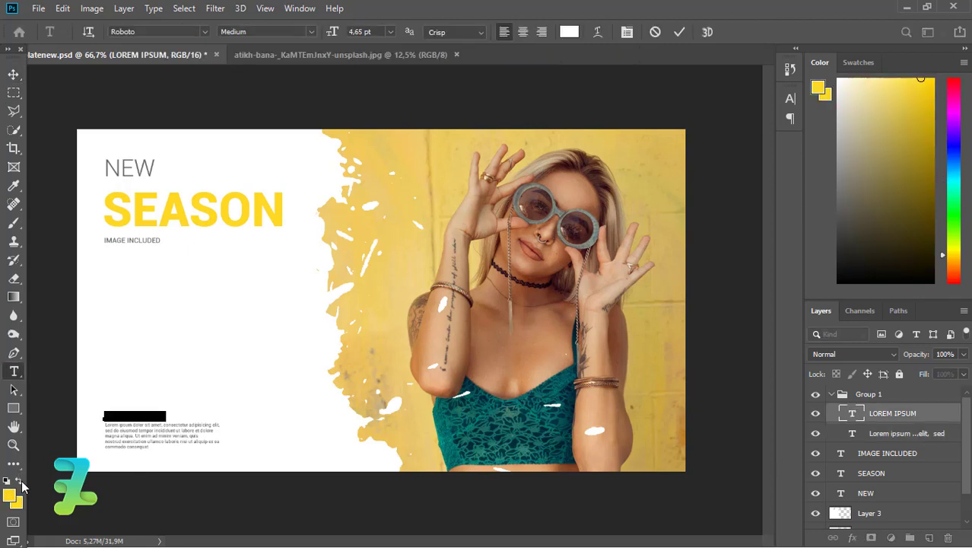
pyautogui.click(13, 74)
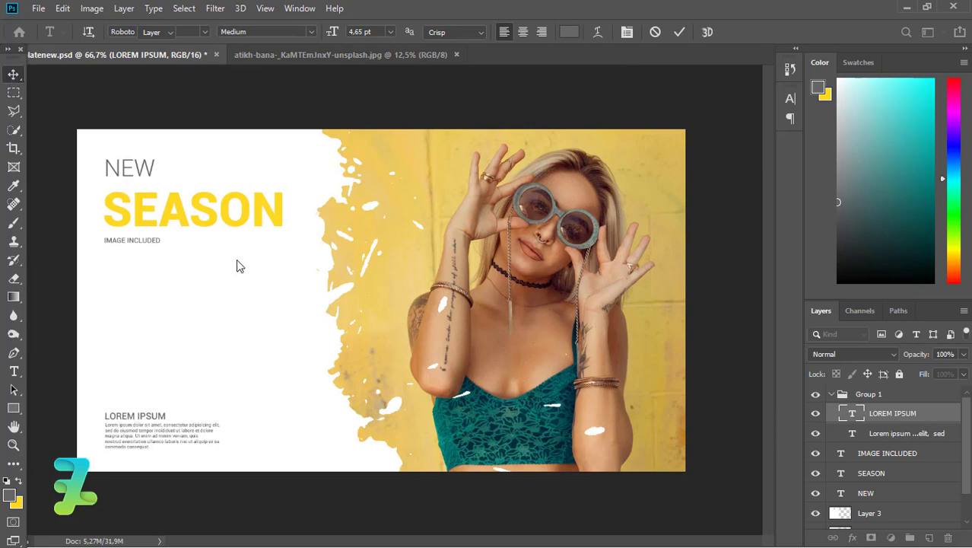
pyautogui.click(834, 396)
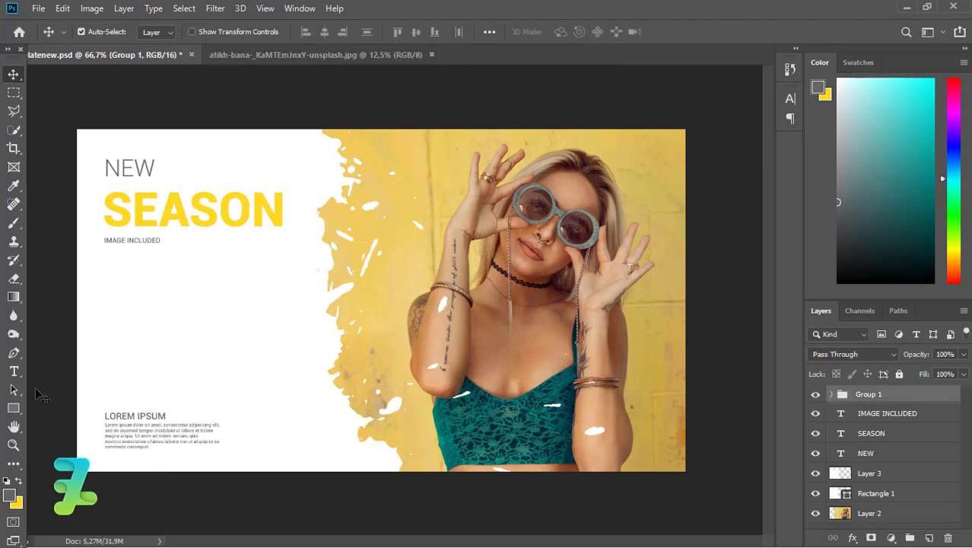
pyautogui.click(11, 409)
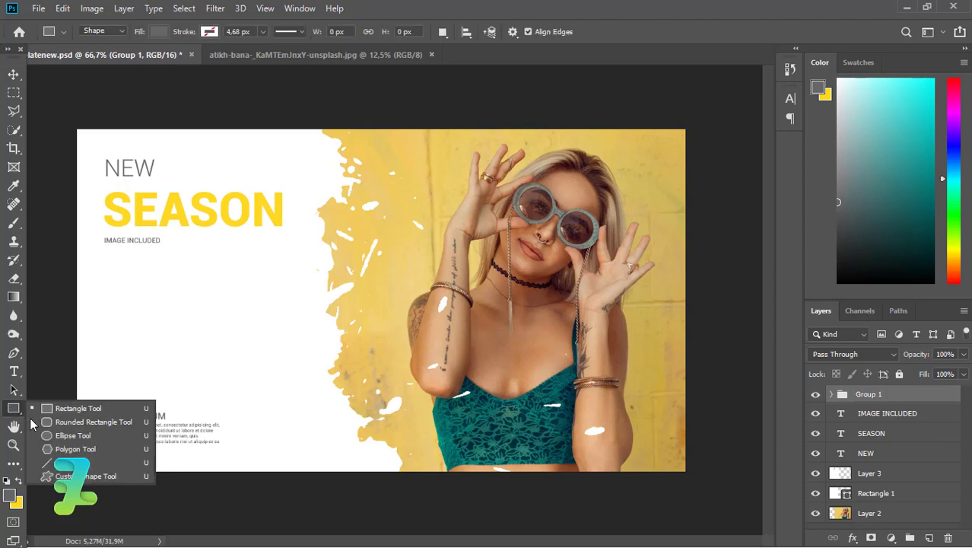
# Draw a rounded rectangle on a new layer below IMAGE INCLUDED.
pyautogui.click(38, 423)
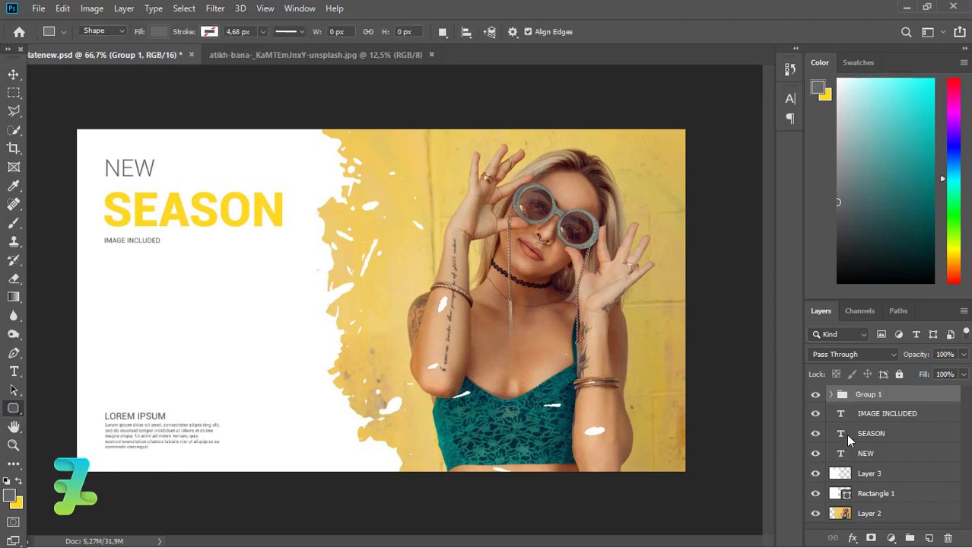
pyautogui.click(842, 415)
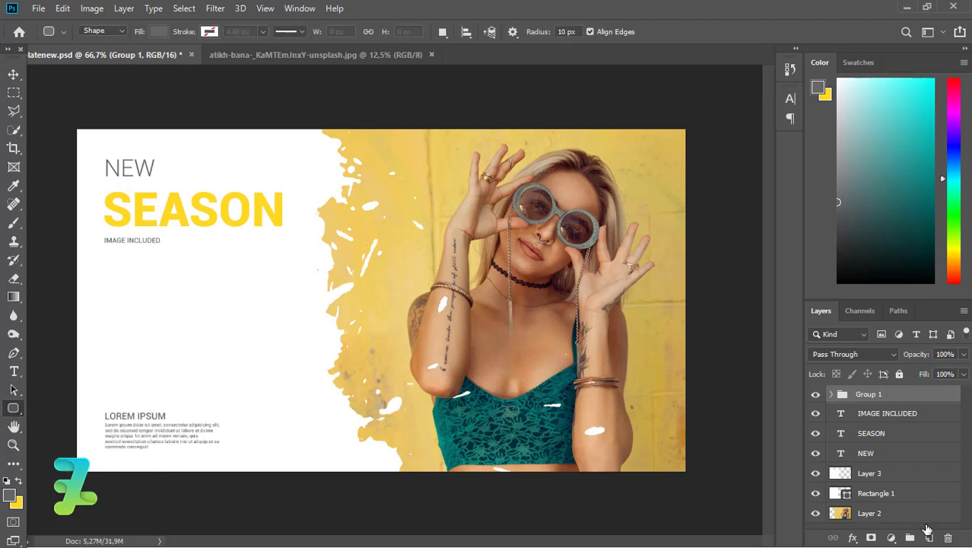
pyautogui.hotkey('ctrl', 'shift', 'alt', 'n')
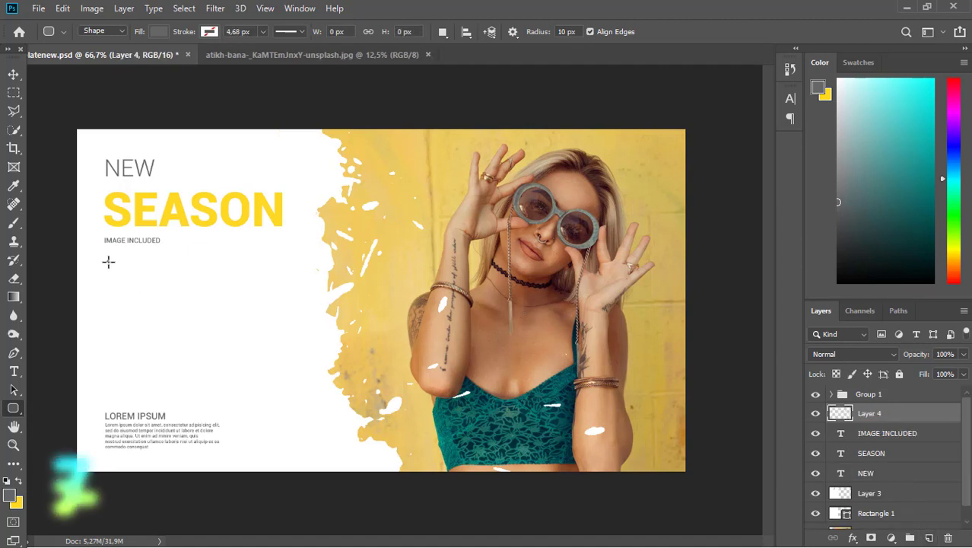
pyautogui.moveTo(107, 261)
pyautogui.mouseDown()
pyautogui.moveTo(236, 296)
pyautogui.moveTo(244, 290)
pyautogui.mouseUp()
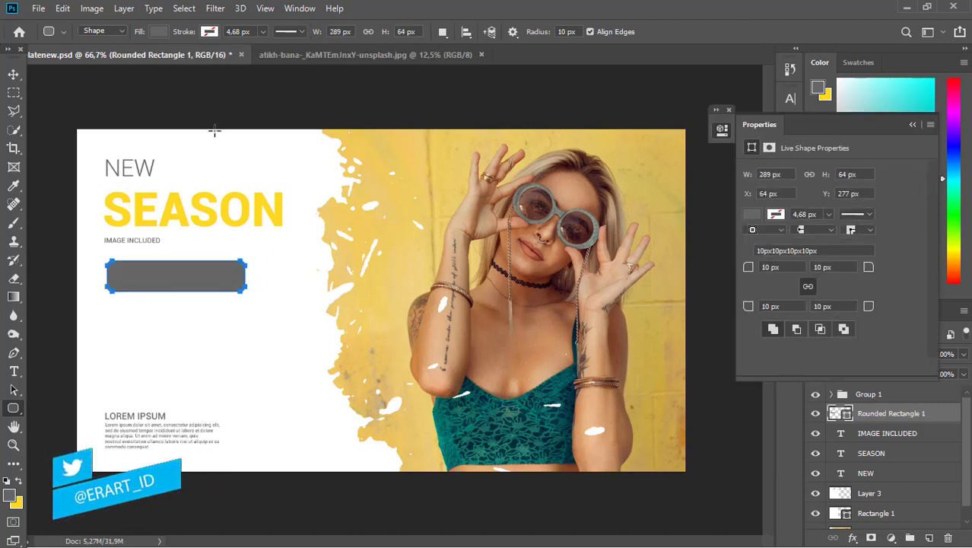
# Give the rounded rectangle no fill and a yellow outline.
pyautogui.click(155, 31)
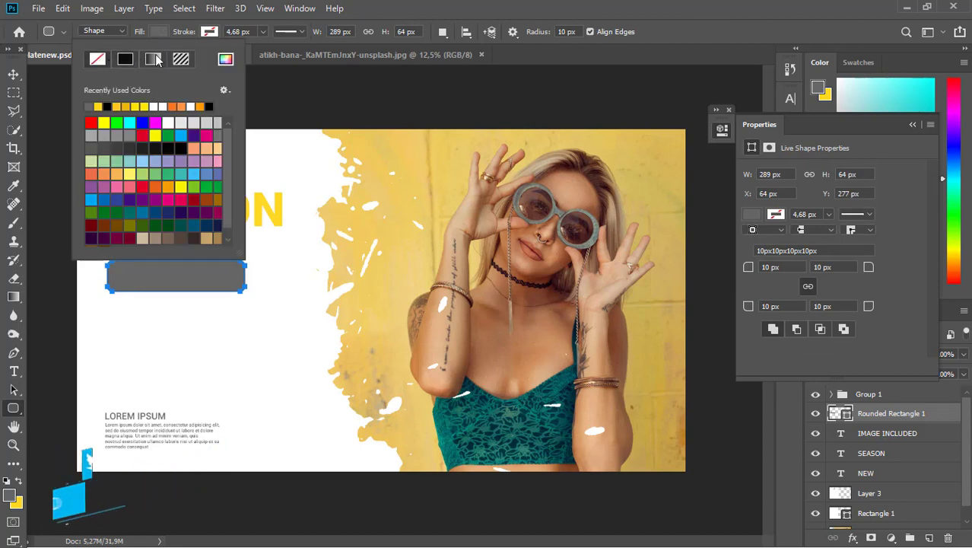
pyautogui.click(96, 59)
pyautogui.click(209, 31)
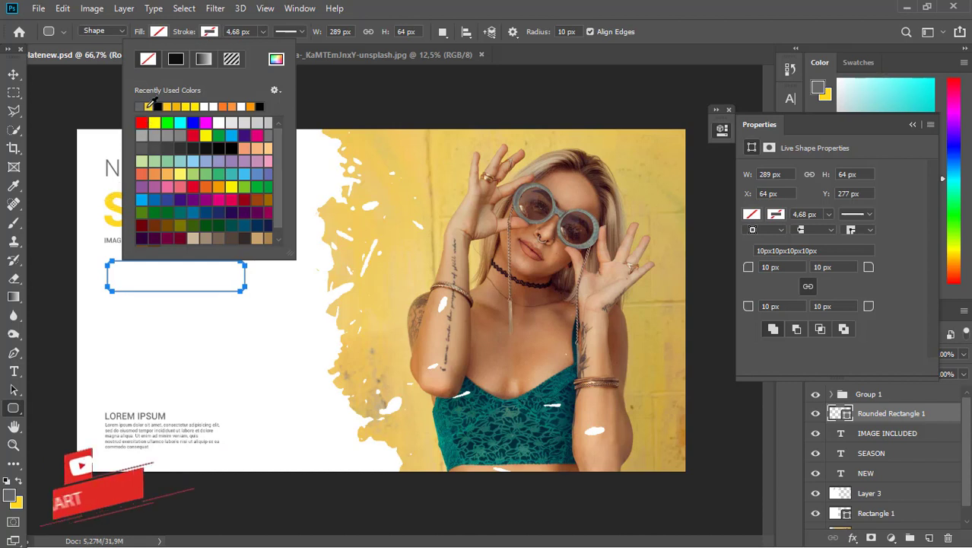
pyautogui.click(185, 106)
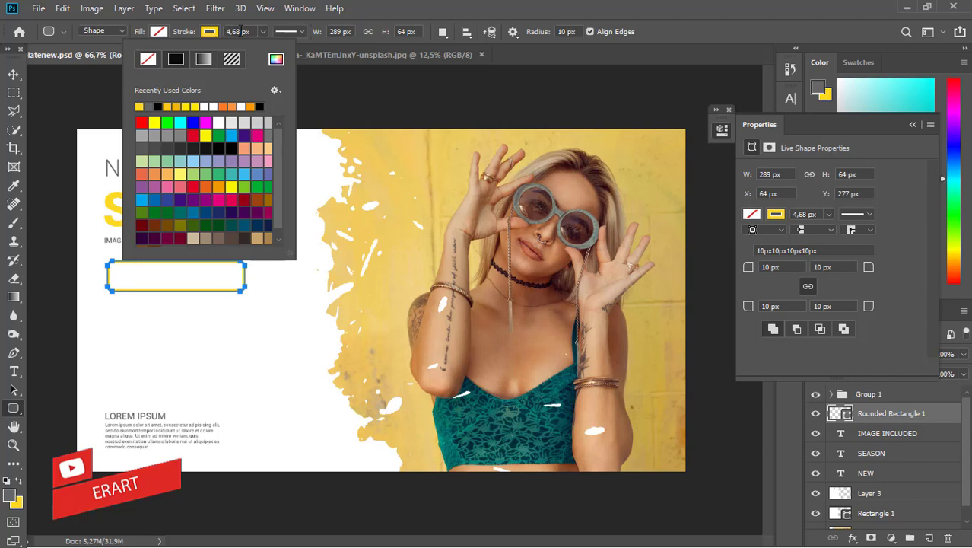
# Round the rectangle's corners to 32 px to make a pill shape.
pyautogui.press('Escape')
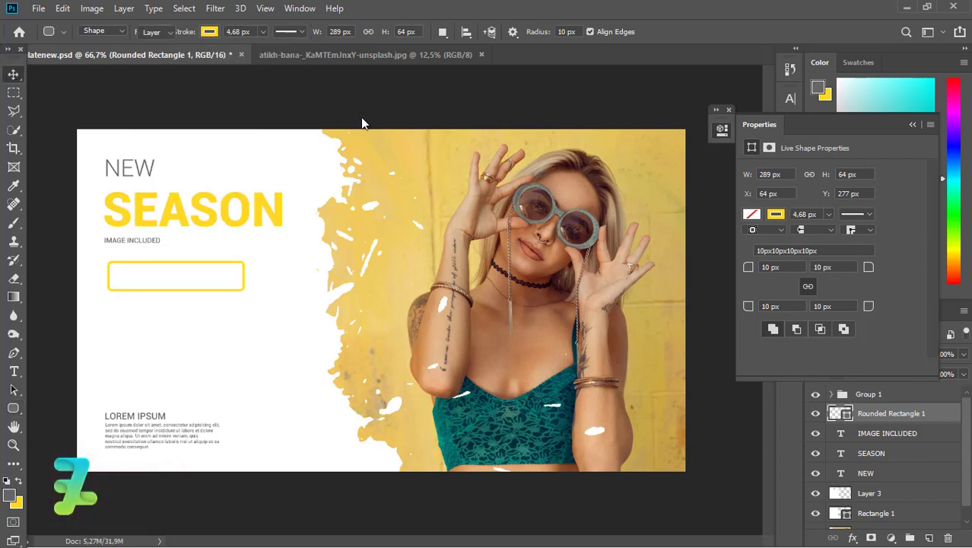
pyautogui.press('v')
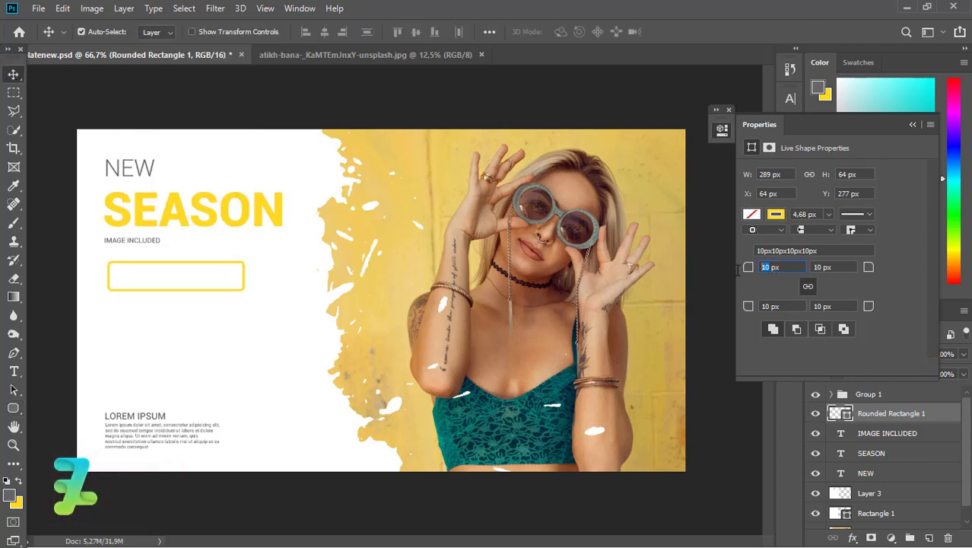
pyautogui.write('55')
pyautogui.write('32')
pyautogui.press('Return')
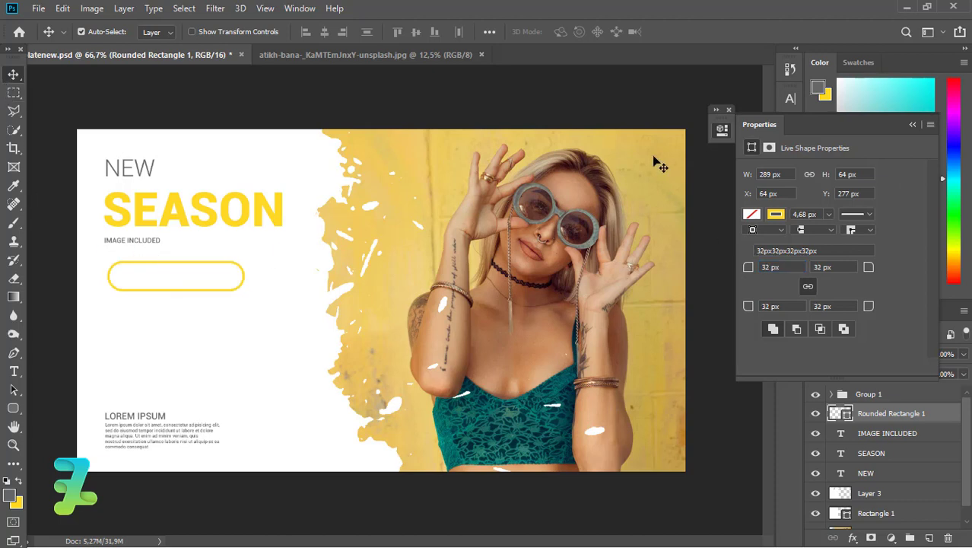
pyautogui.click(729, 110)
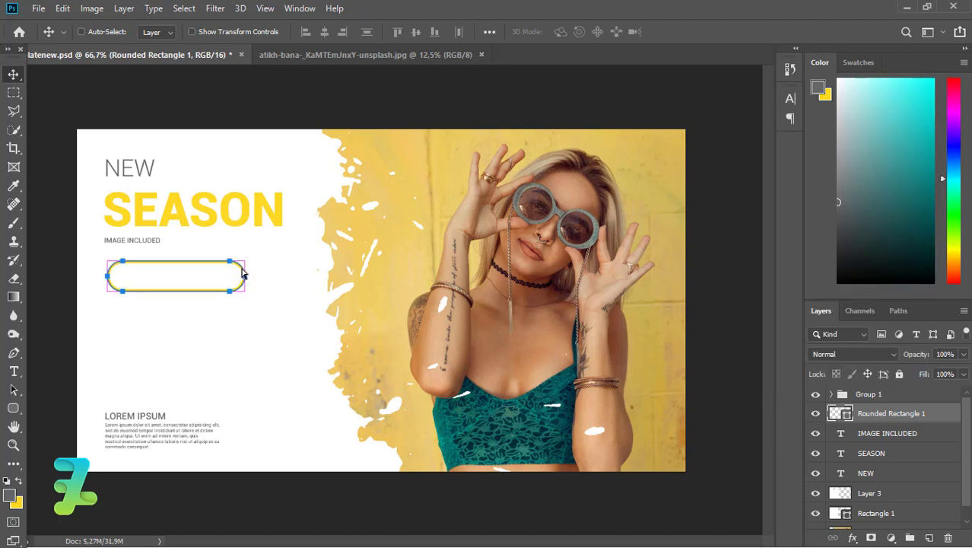
# Align the pill left under IMAGE INCLUDED and stretch it to about 122% width.
pyautogui.click(238, 275)
pyautogui.click(238, 275)
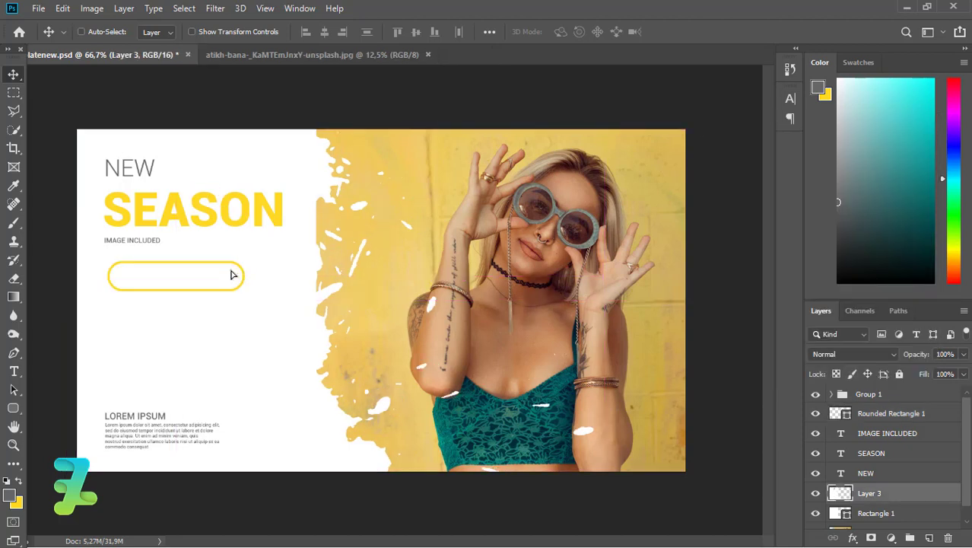
pyautogui.moveTo(240, 269); pyautogui.dragTo(237, 267)
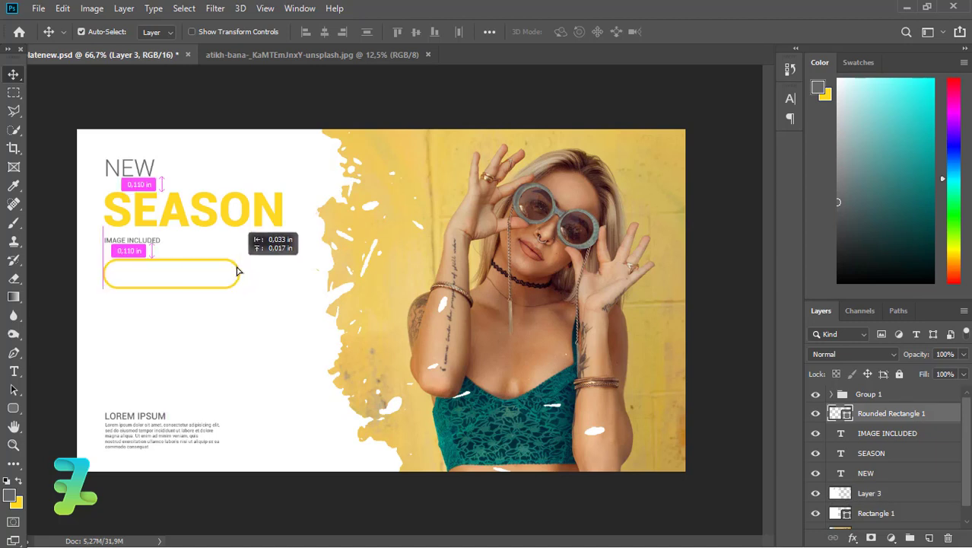
pyautogui.moveTo(237, 272); pyautogui.dragTo(237, 275)
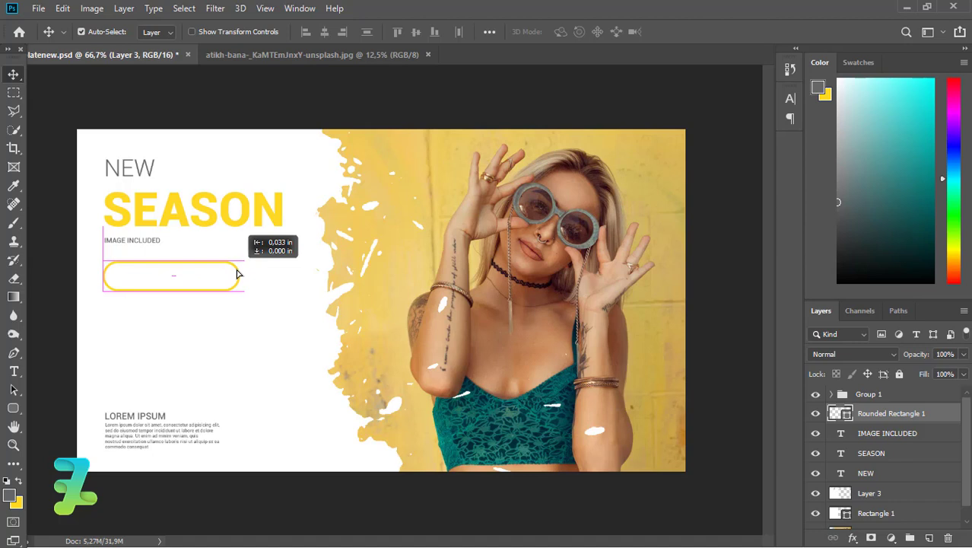
pyautogui.hotkey('ctrl', 't')
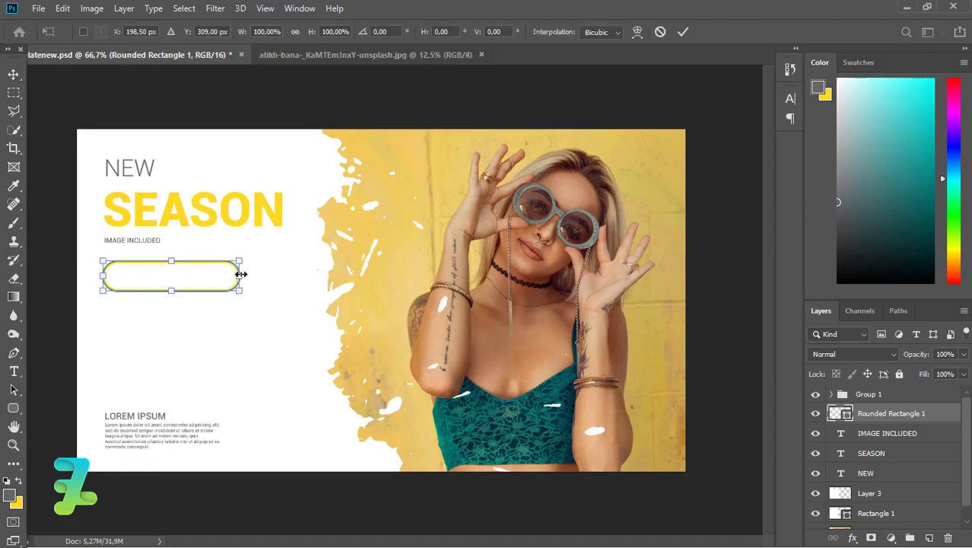
pyautogui.moveTo(241, 274); pyautogui.dragTo(269, 274)
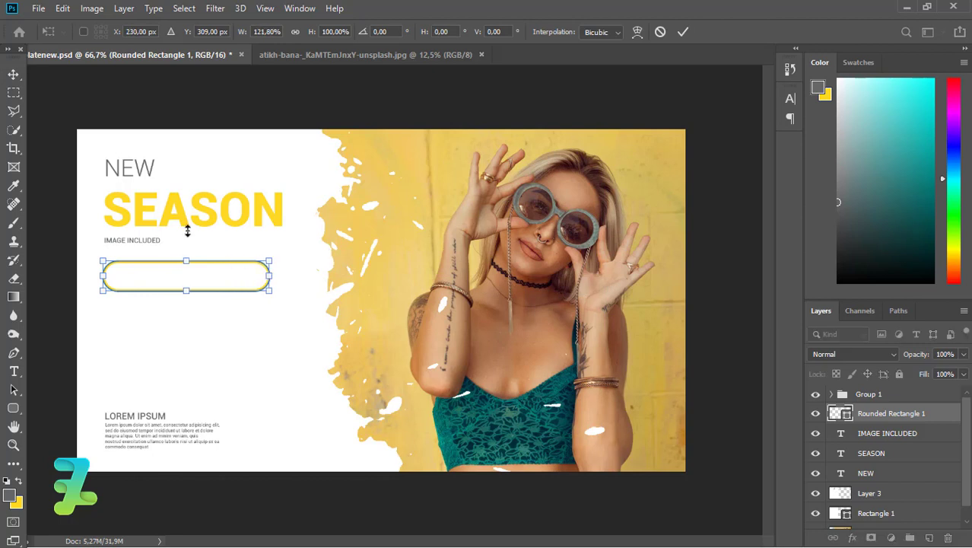
pyautogui.press('Return')
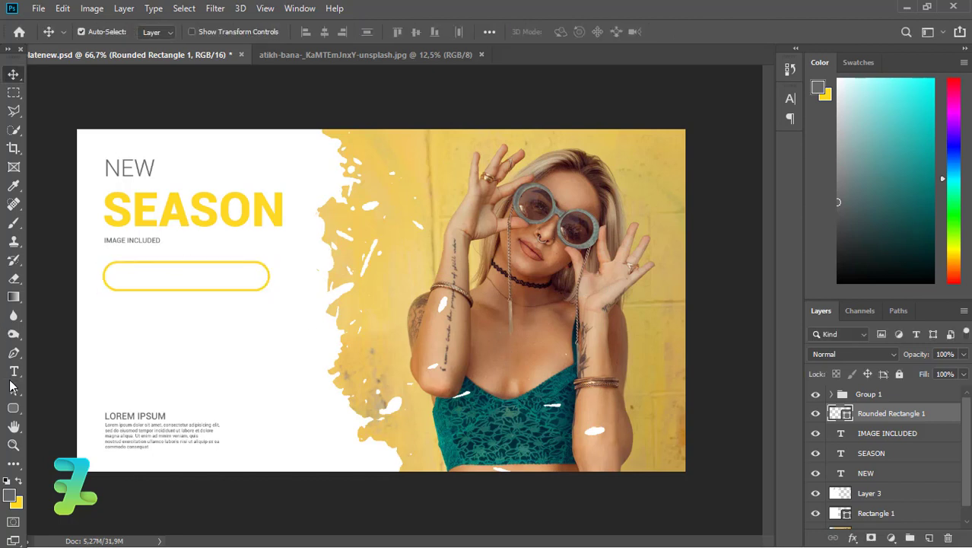
# Add a new text line reading AVALAIBE NOW below the button.
pyautogui.click(14, 371)
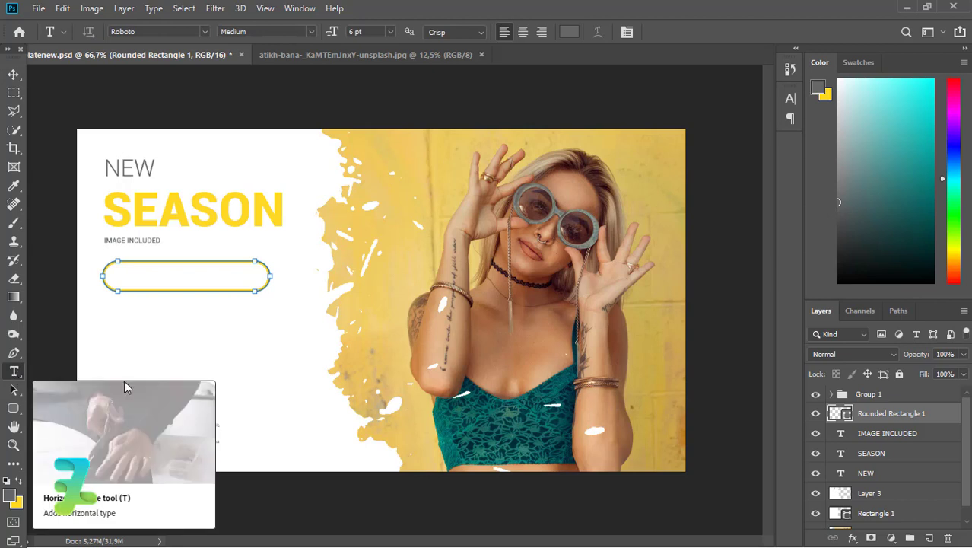
pyautogui.click(134, 342)
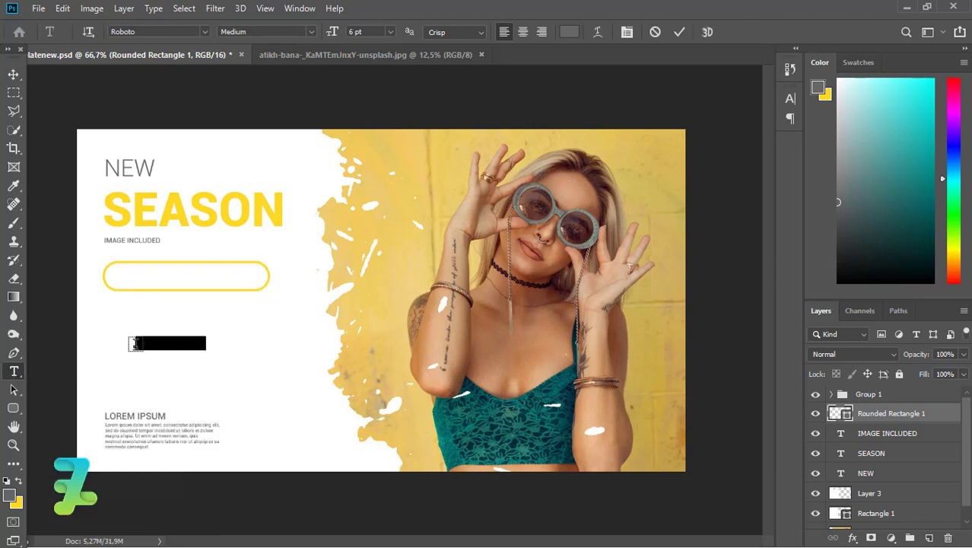
pyautogui.press('BackSpace')
pyautogui.write('AVALAIBE')
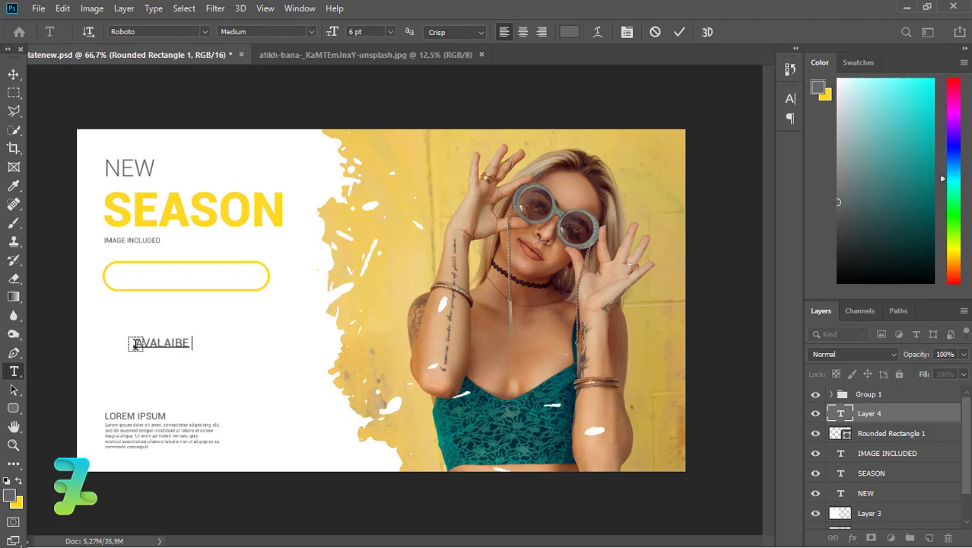
pyautogui.write('NOW')
# Set the AVALAIBE NOW label to Light weight at 9 pt.
pyautogui.hotkey('ctrl', 'a')
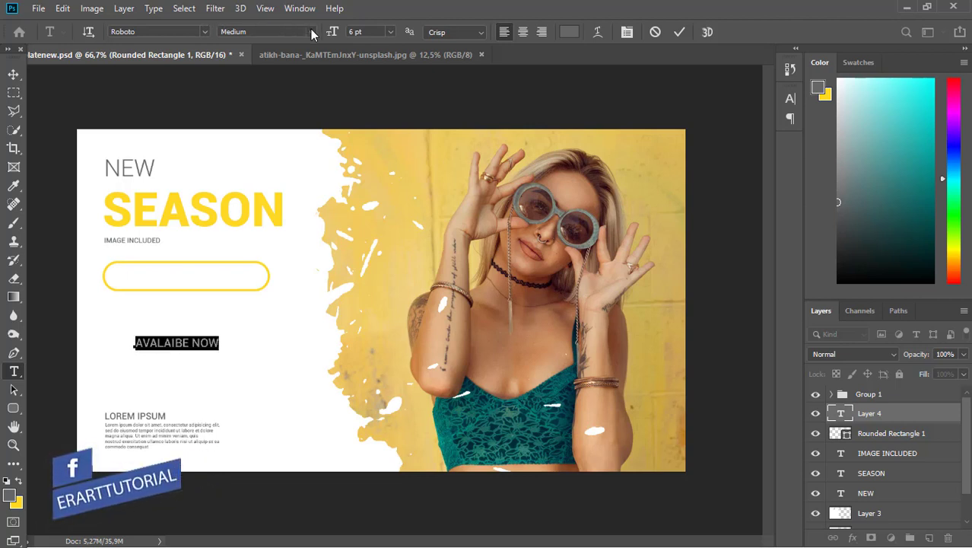
pyautogui.click(311, 33)
pyautogui.click(288, 115)
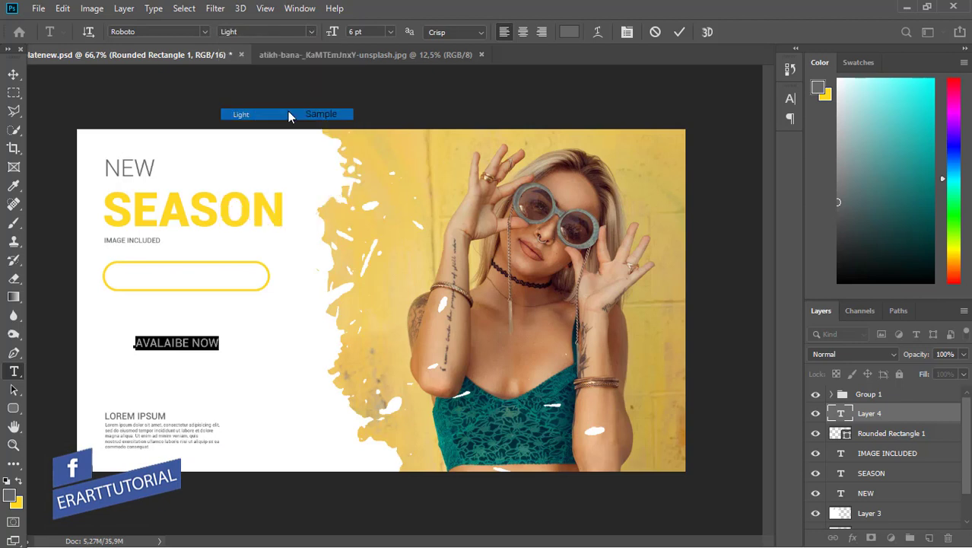
pyautogui.click(391, 32)
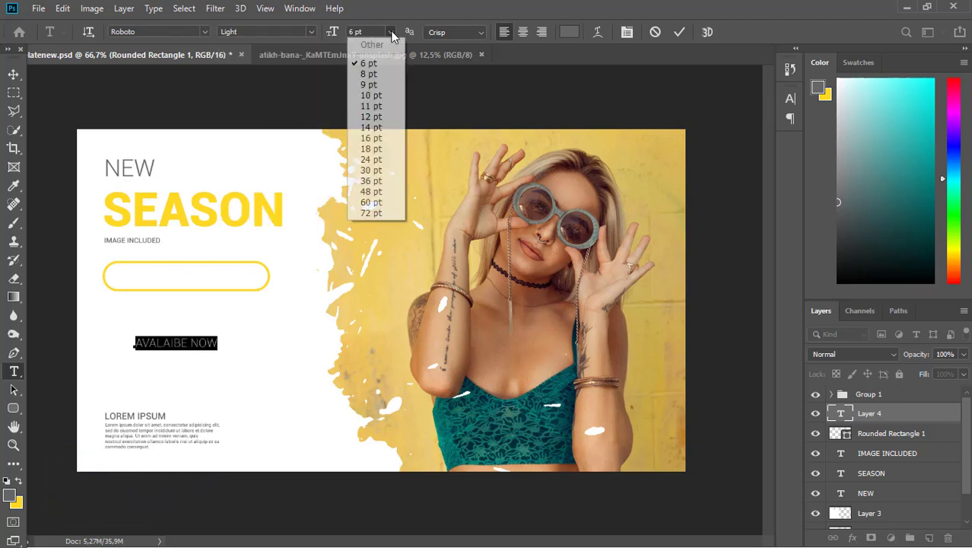
pyautogui.click(363, 76)
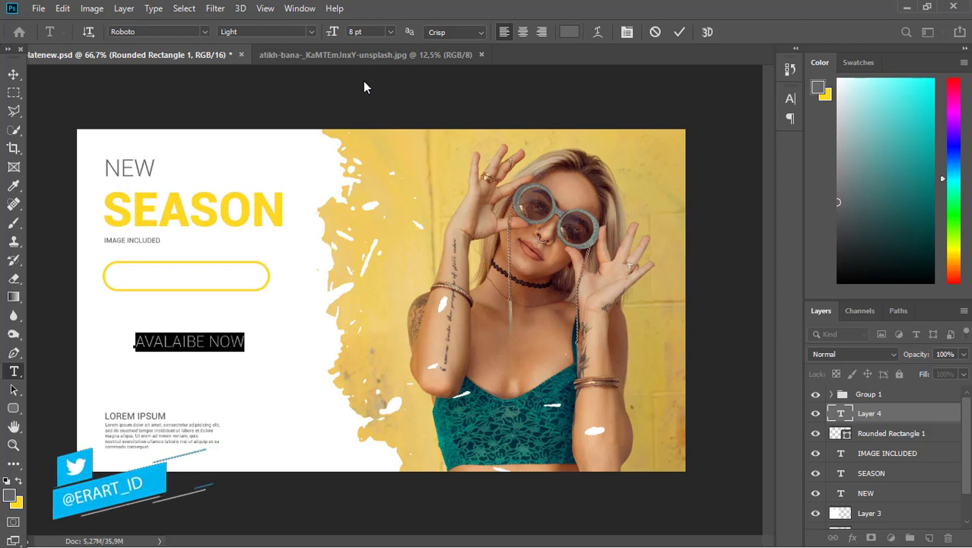
pyautogui.click(391, 32)
pyautogui.click(378, 86)
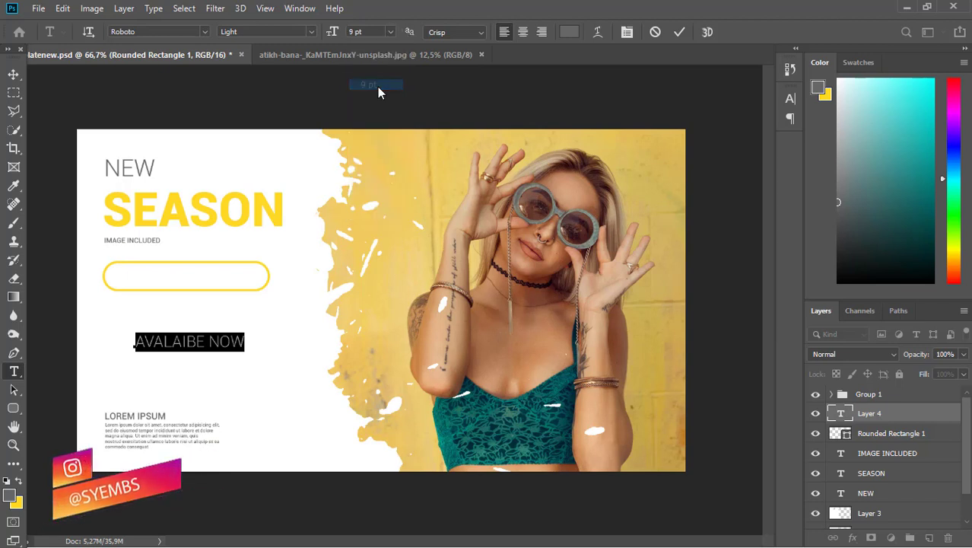
pyautogui.click(13, 74)
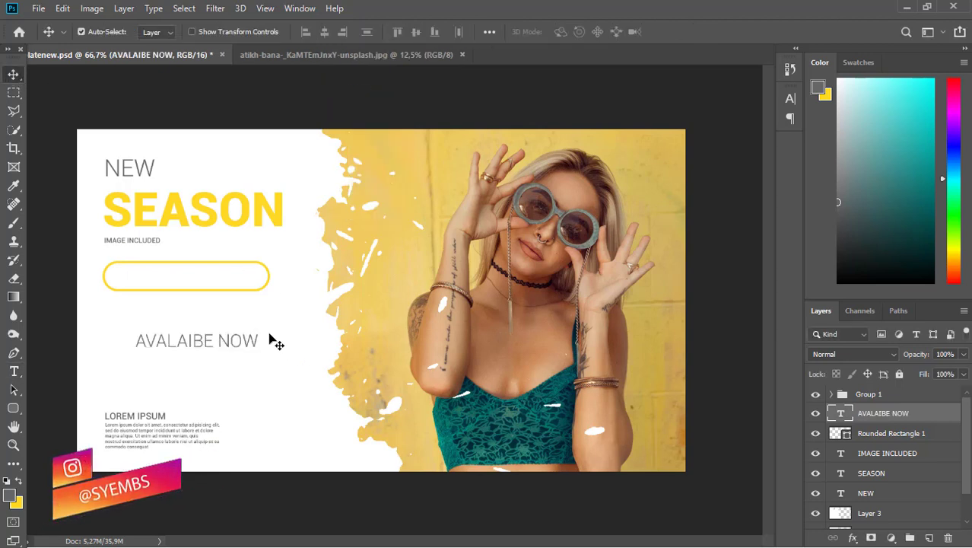
# Centre the AVALAIBE NOW label inside the yellow pill outline.
pyautogui.moveTo(223, 344); pyautogui.dragTo(216, 283)
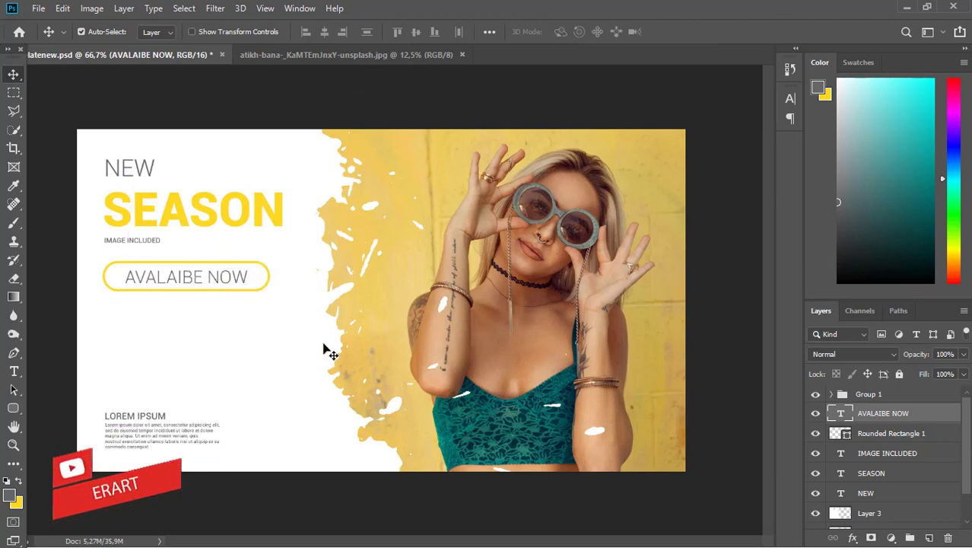
pyautogui.press('ctrl')
pyautogui.keyDown('ctrl'); pyautogui.click(840, 434); pyautogui.keyUp('ctrl')
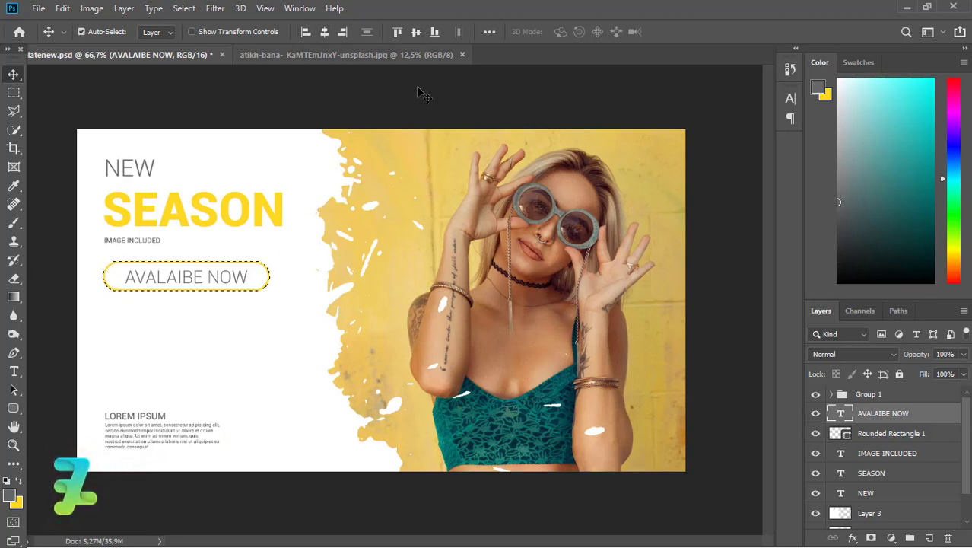
pyautogui.hotkey('ctrl', 'd')
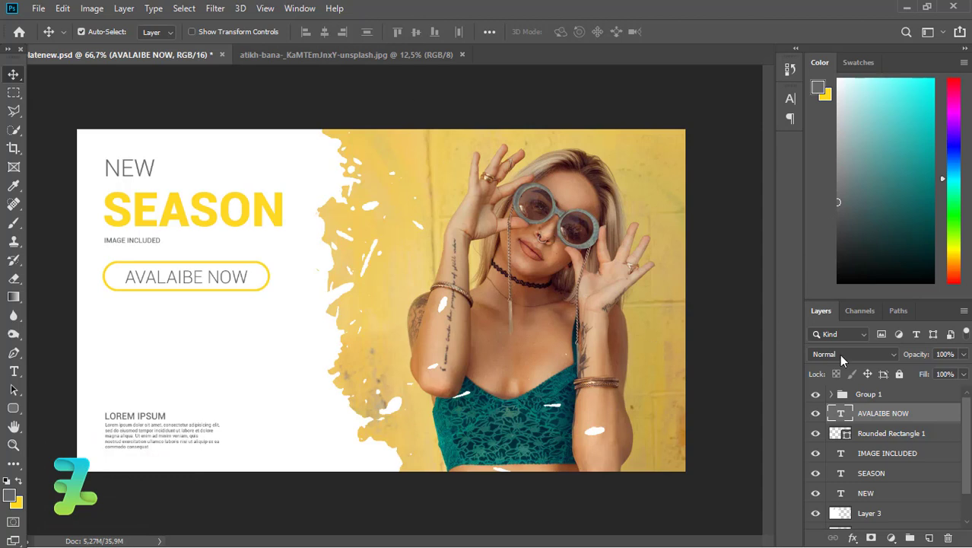
# Move Group 1 up under the button, then nudge its paragraph layer below the heading with arrow keys.
pyautogui.hotkey('alt', ']')
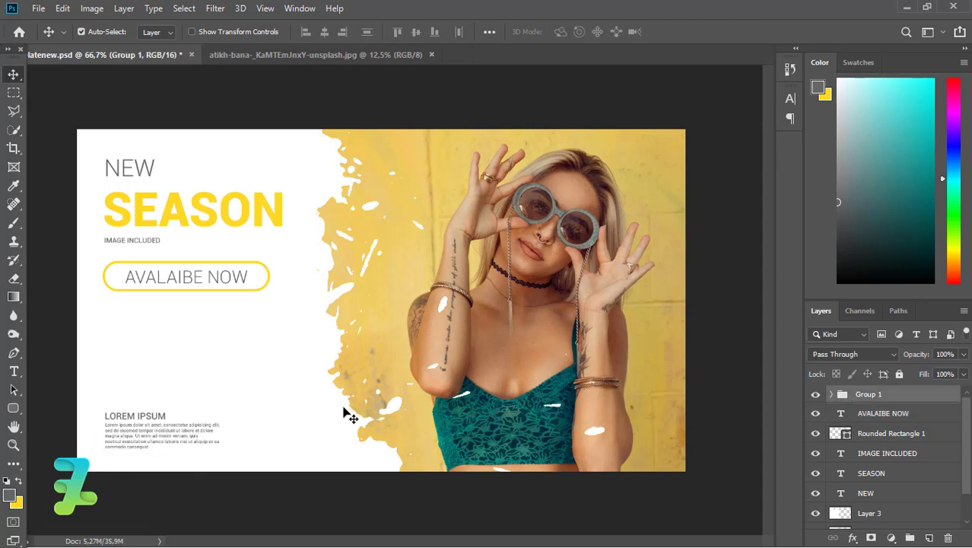
pyautogui.moveTo(121, 438); pyautogui.dragTo(121, 338)
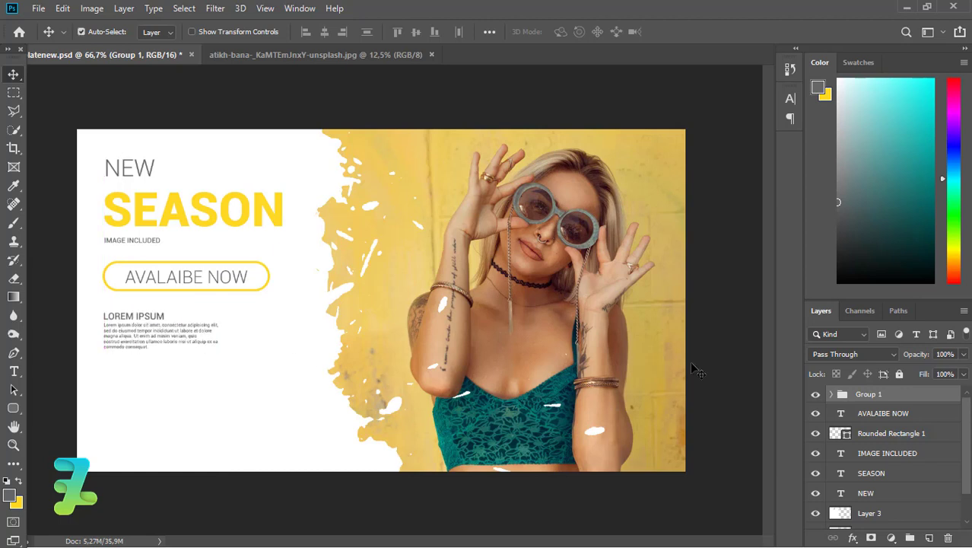
pyautogui.click(832, 394)
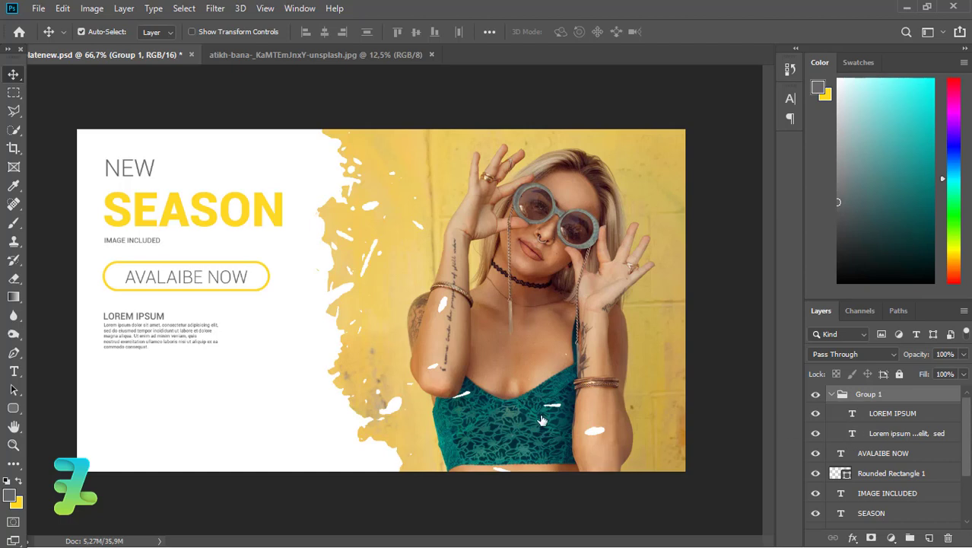
pyautogui.hotkey('alt', '[')
pyautogui.hotkey('alt', '[')
pyautogui.press('Down')
pyautogui.press('Down')
pyautogui.press('Down')
pyautogui.press('Down')
pyautogui.press('Down')
pyautogui.press('Down')
pyautogui.press('Down')
pyautogui.press('Down')
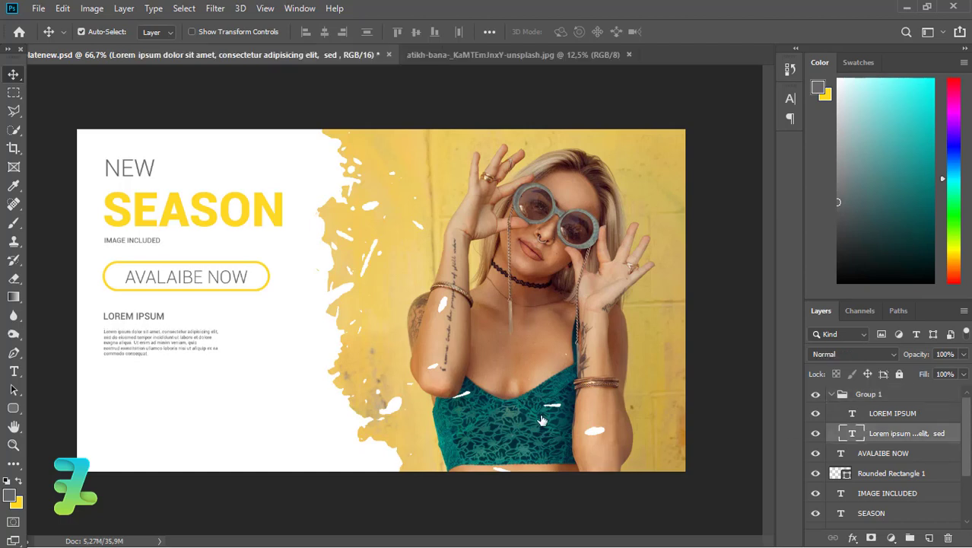
pyautogui.press('Down')
pyautogui.press('Down')
pyautogui.press('Down')
pyautogui.press('Down')
pyautogui.press('Down')
pyautogui.press('Down')
pyautogui.press('Down')
pyautogui.press('Down')
pyautogui.press('Down')
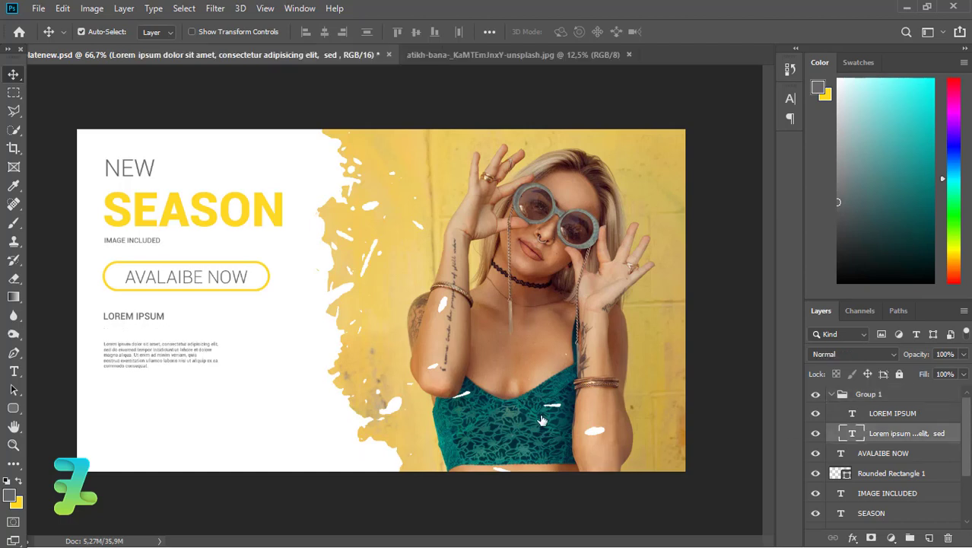
pyautogui.press('Up')
pyautogui.press('Up')
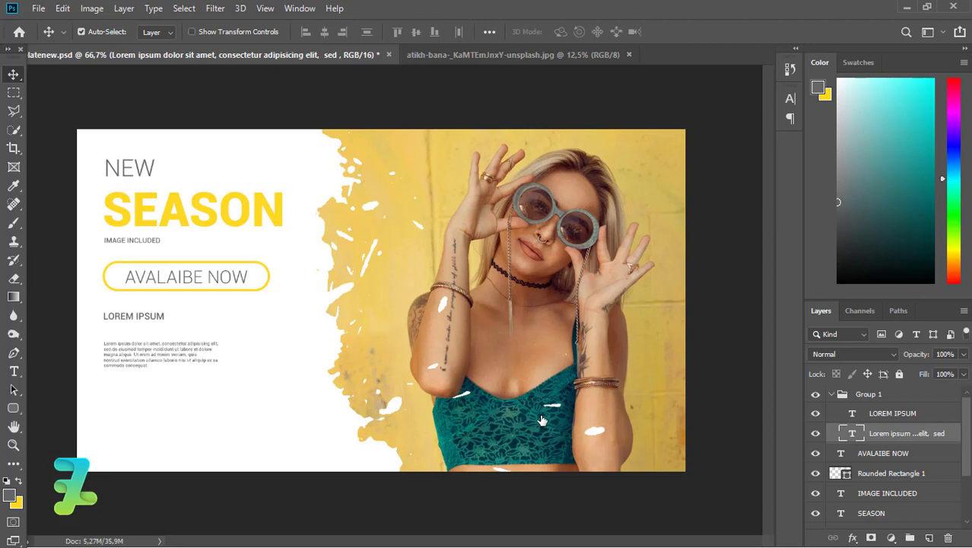
pyautogui.press('Up')
pyautogui.press('Up')
pyautogui.press('Up')
pyautogui.press('Up')
pyautogui.press('Up')
pyautogui.press('Up')
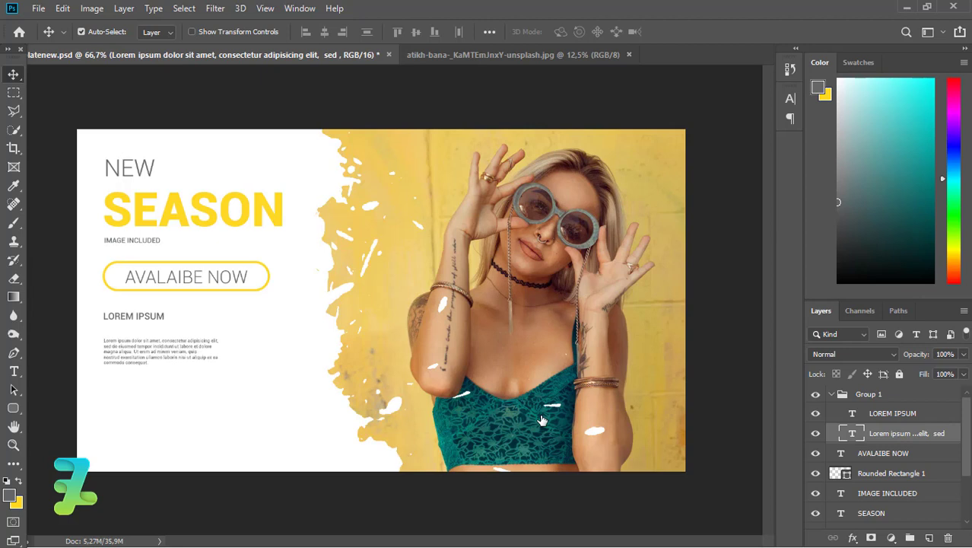
# Replace the LOREM IPSUM heading text with SPRING/SUMMER in Bold.
pyautogui.doubleClick(856, 413)
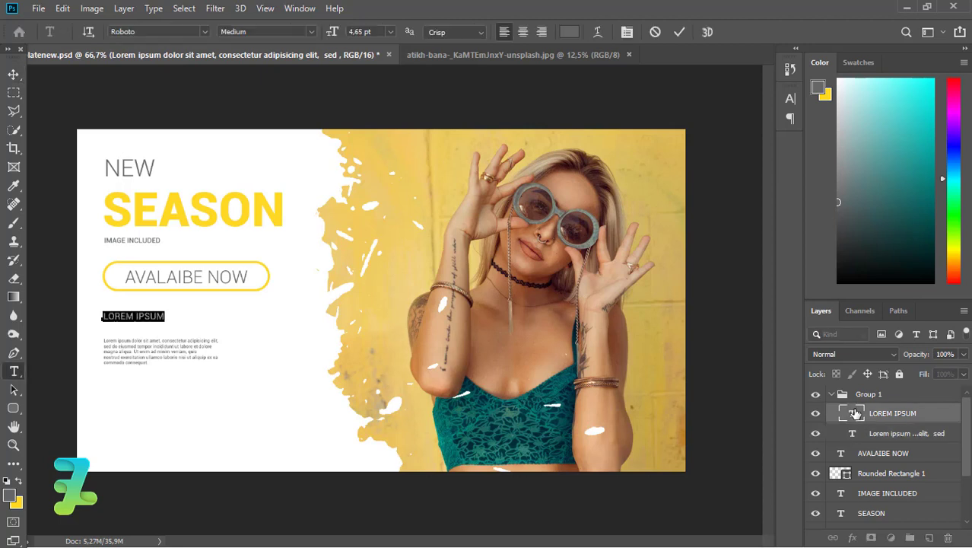
pyautogui.press('BackSpace')
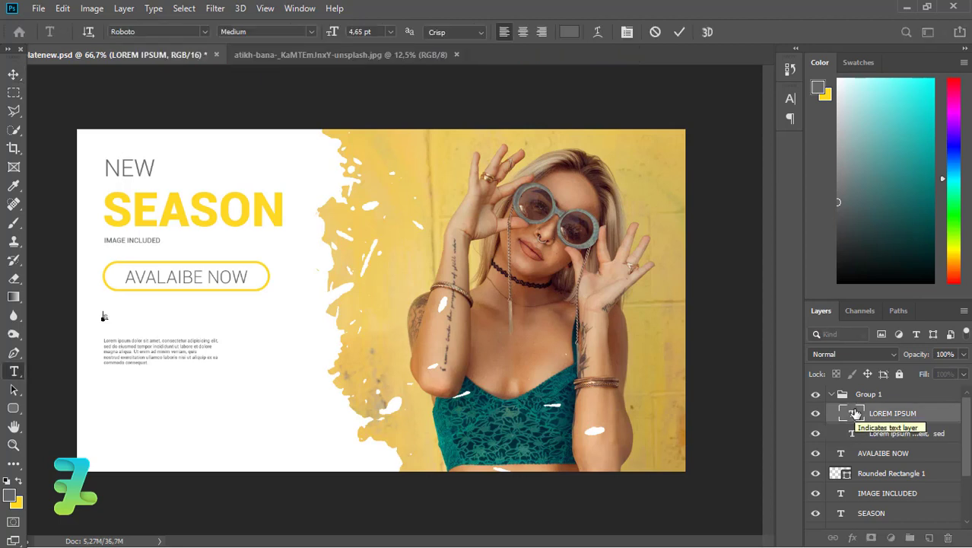
pyautogui.write('SEB ')
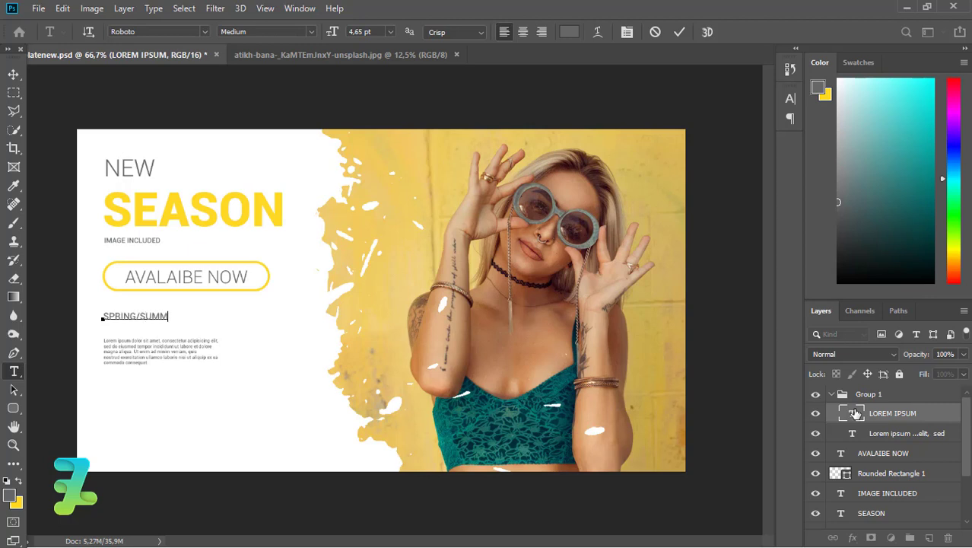
pyautogui.write('ER')
pyautogui.hotkey('ctrl', 'a')
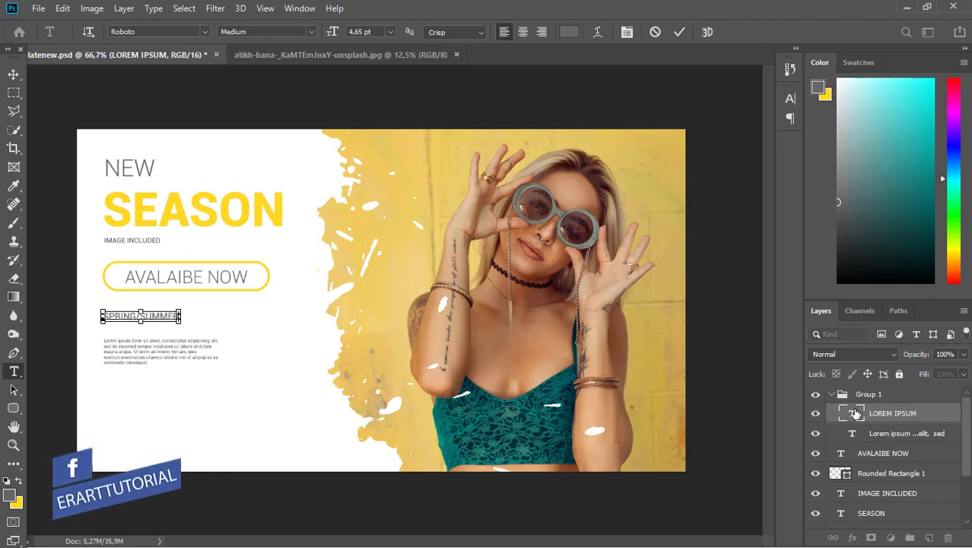
pyautogui.hotkey('ctrl', 'a')
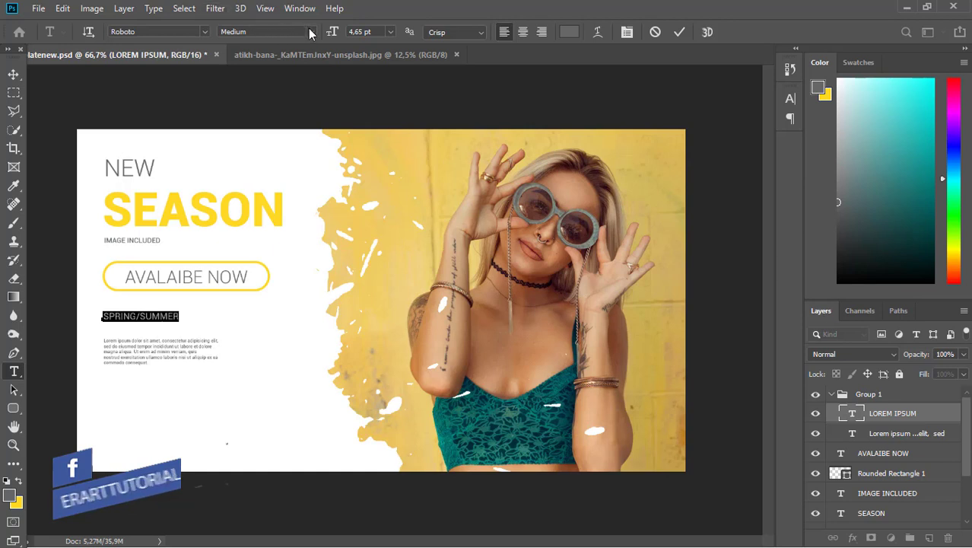
pyautogui.click(310, 31)
pyautogui.click(263, 204)
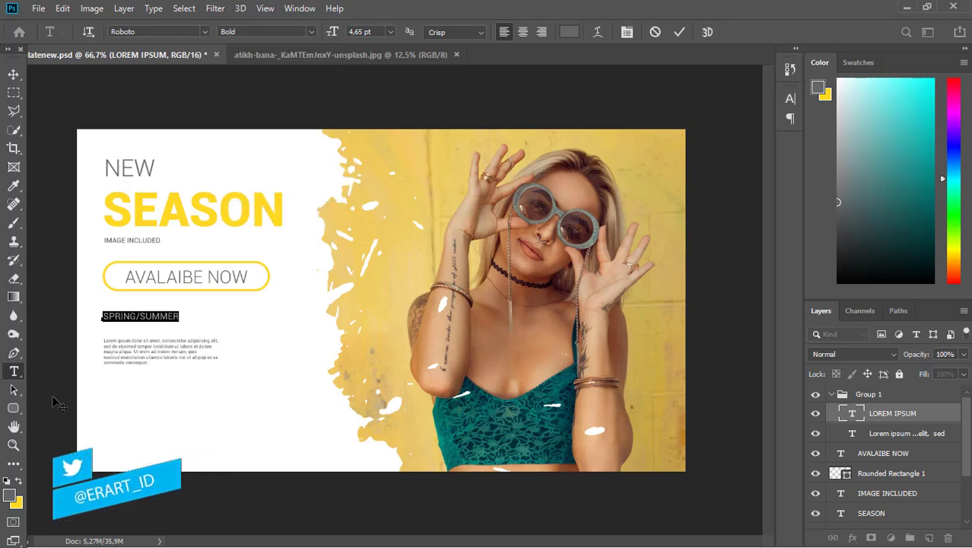
# Colour the SPRING/SUMMER heading darker grey 474848 and collapse Group 1.
pyautogui.click(10, 495)
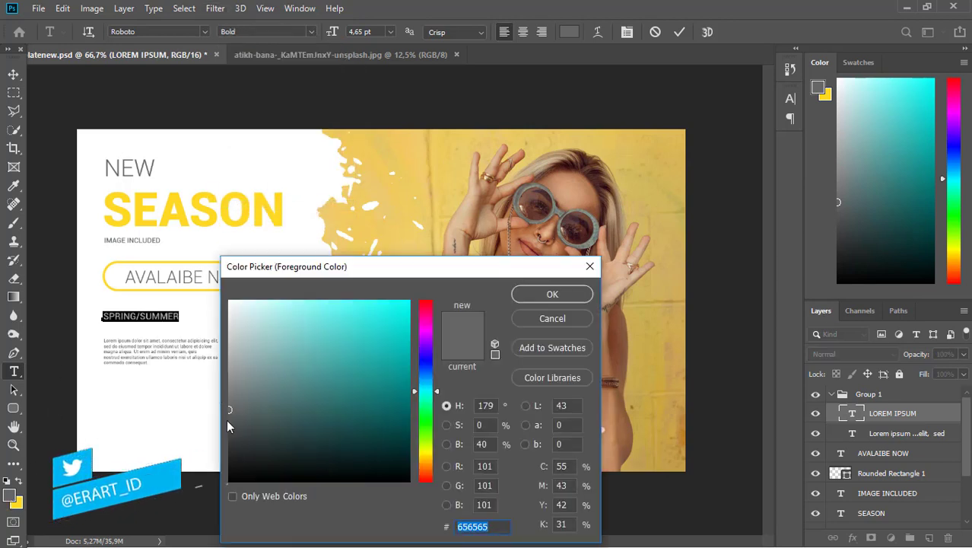
pyautogui.click(230, 430)
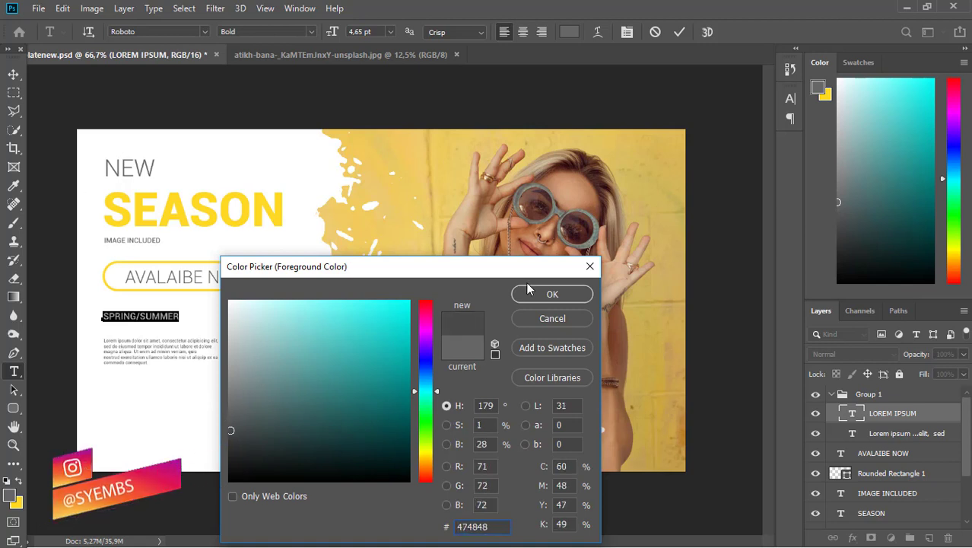
pyautogui.click(529, 293)
pyautogui.click(14, 75)
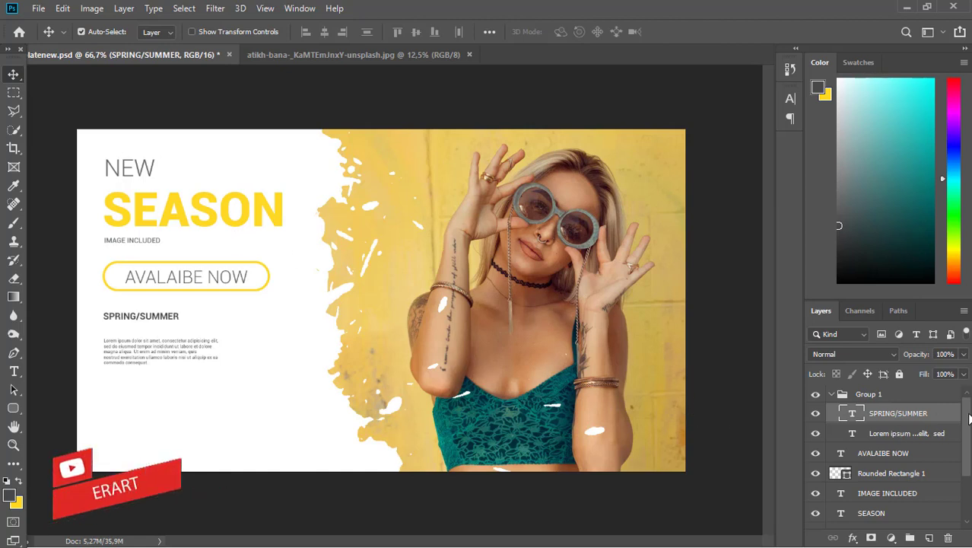
pyautogui.scroll(-4, 969, 418)
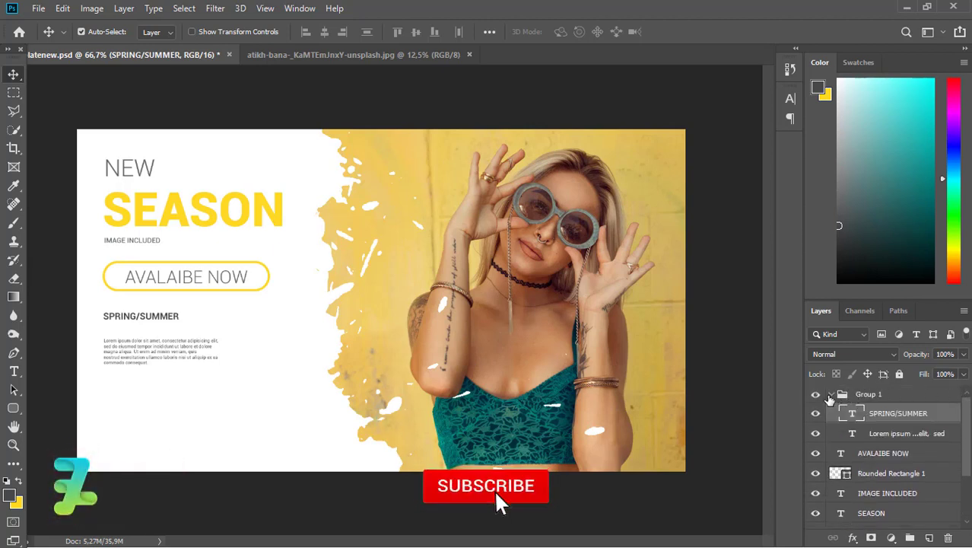
pyautogui.click(830, 395)
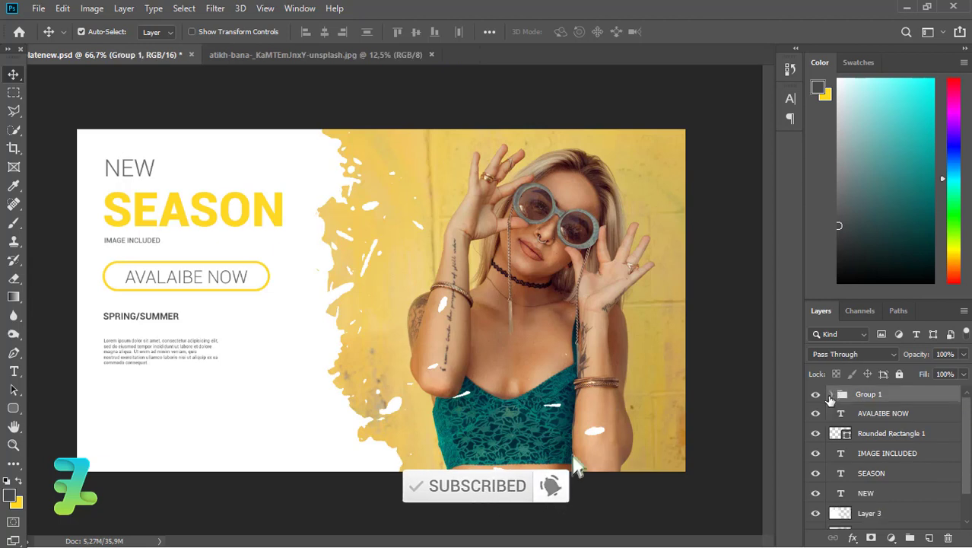
# Add VISIT OUR WEBSITE near the banner's bottom, left-aligned with the text column.
pyautogui.click(14, 371)
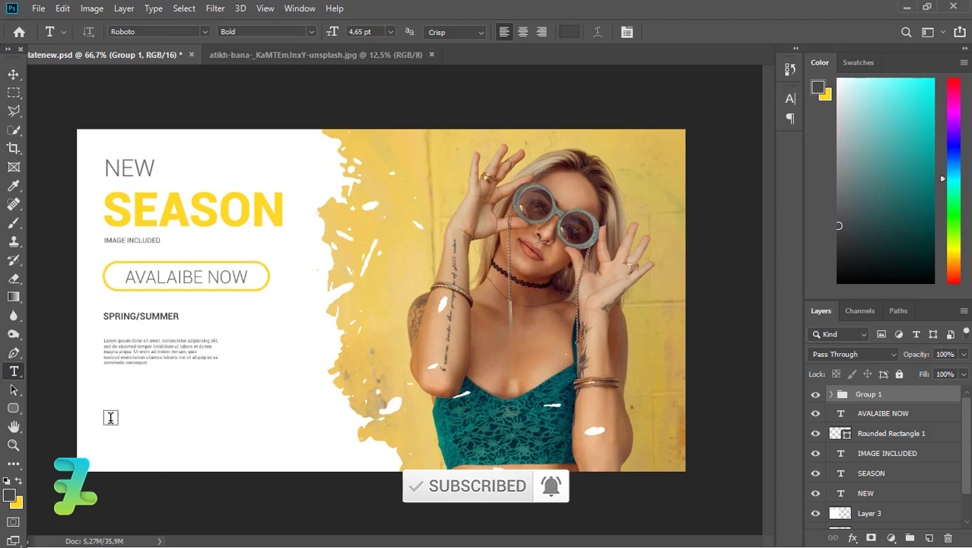
pyautogui.click(110, 417)
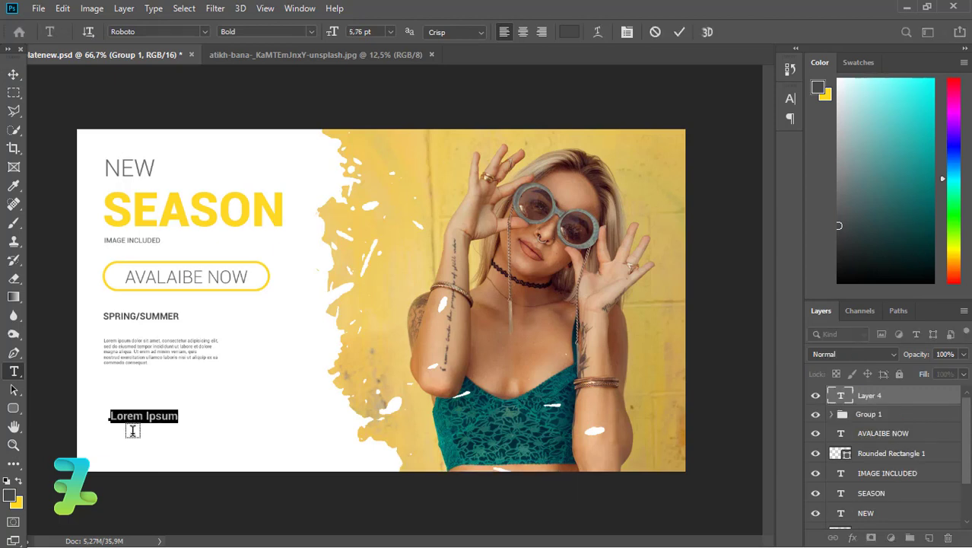
pyautogui.write('vi')
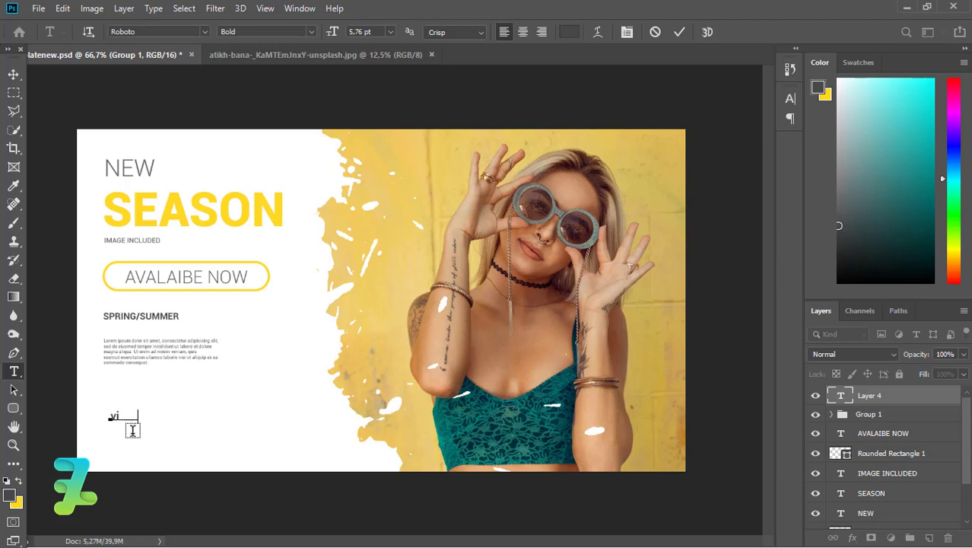
pyautogui.write('sit')
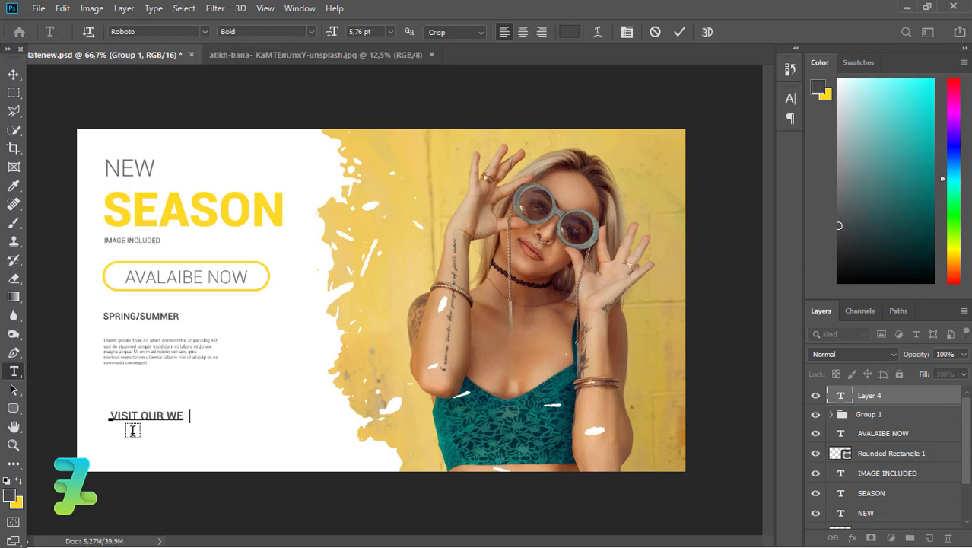
pyautogui.write('site')
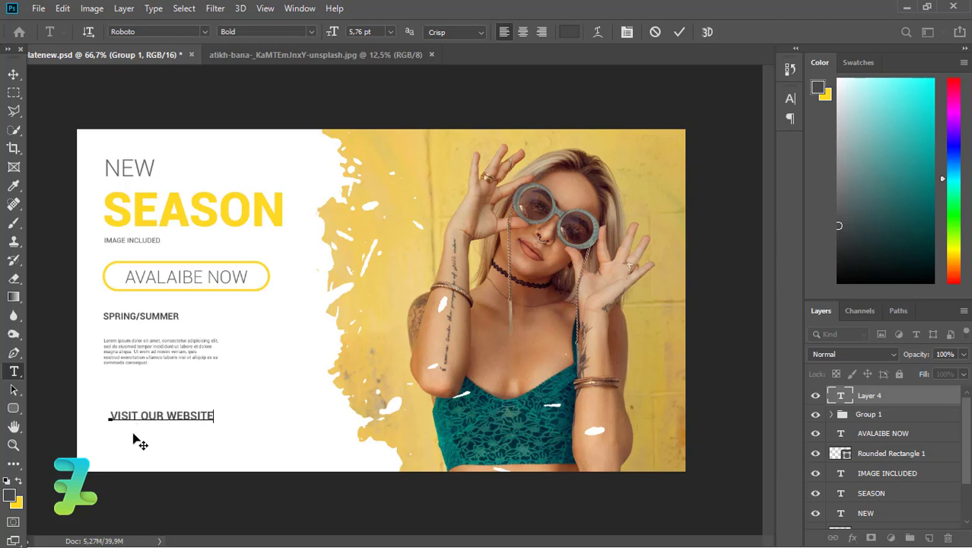
pyautogui.click(13, 74)
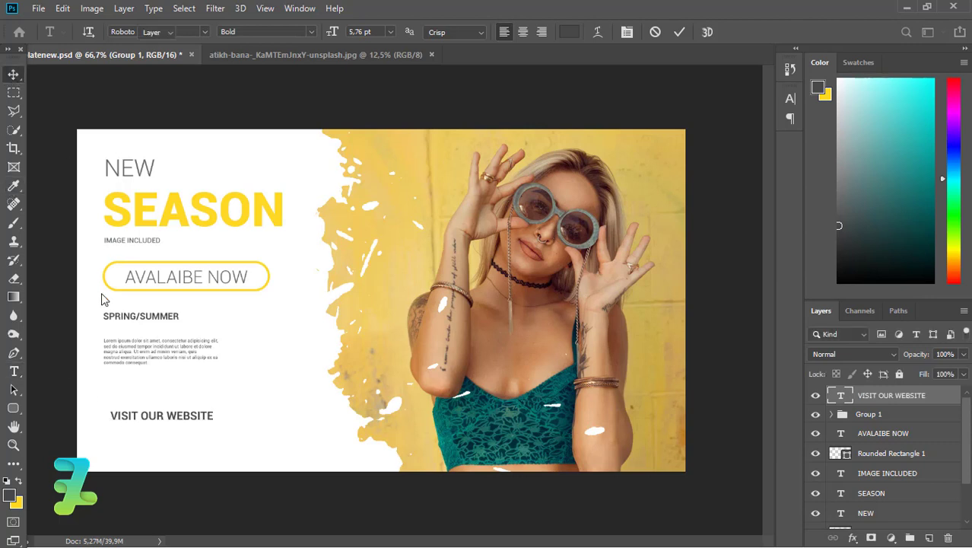
pyautogui.moveTo(145, 421); pyautogui.dragTo(139, 414)
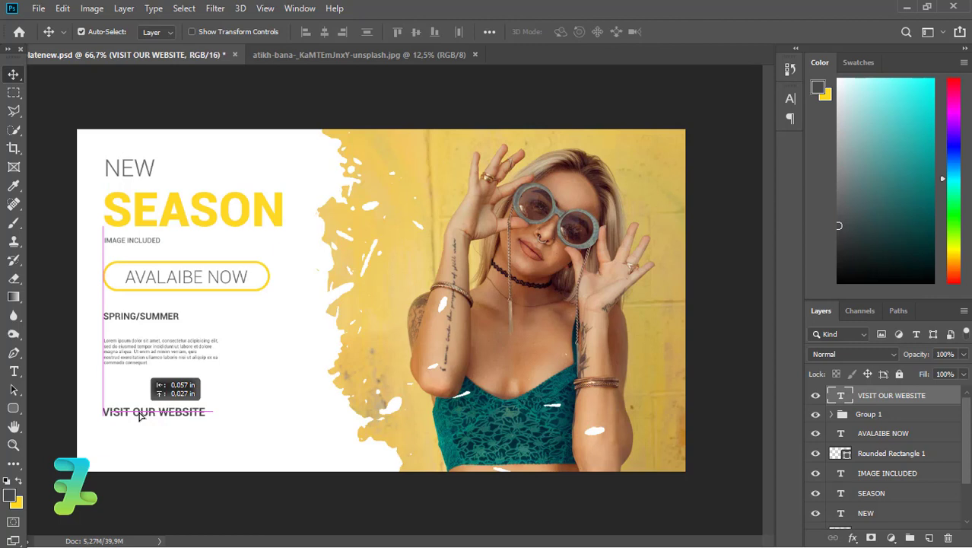
pyautogui.click(12, 381)
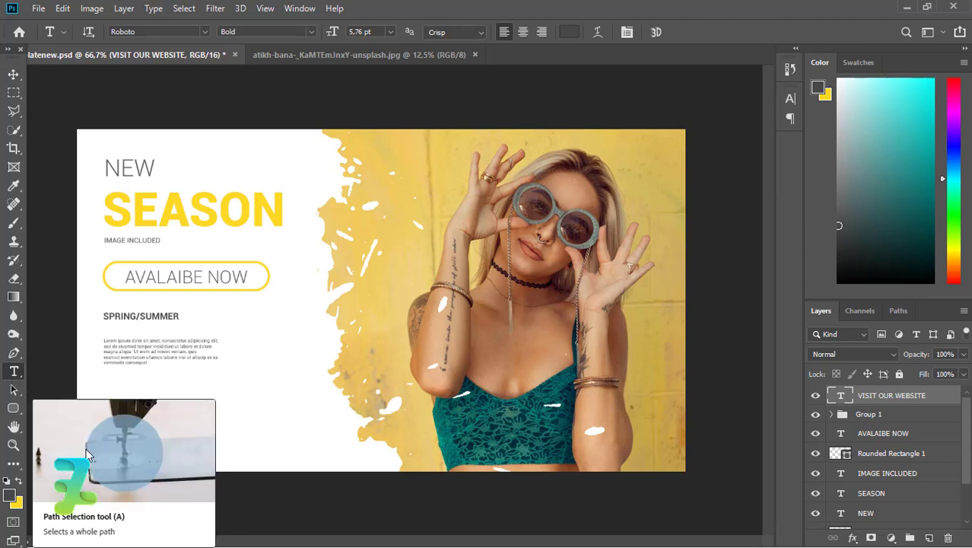
pyautogui.click(122, 445)
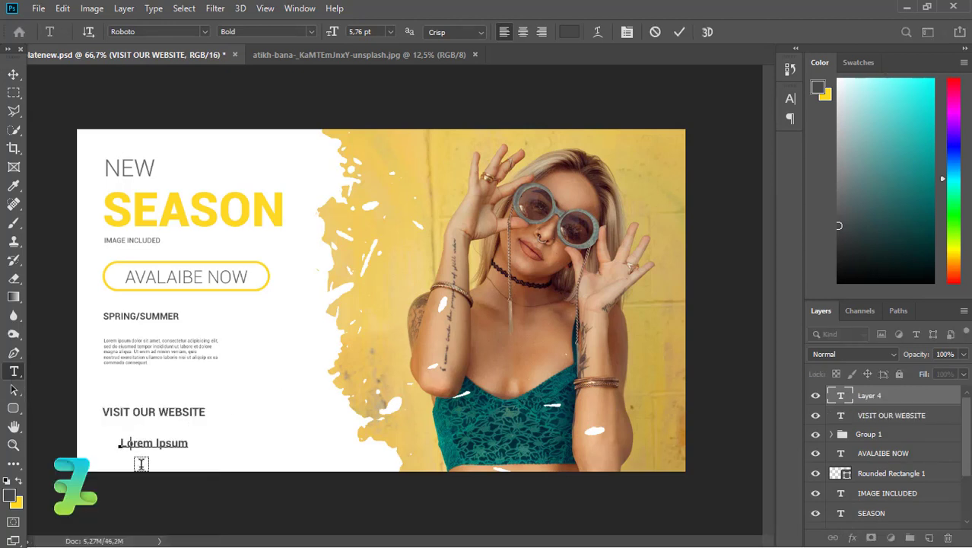
pyautogui.write('www.')
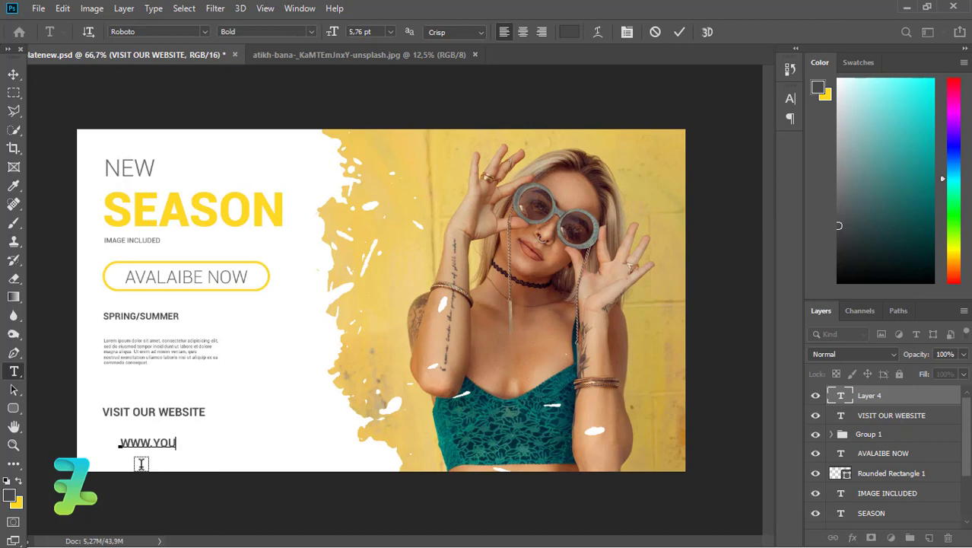
pyautogui.write('ship')
pyautogui.press('BackSpace')
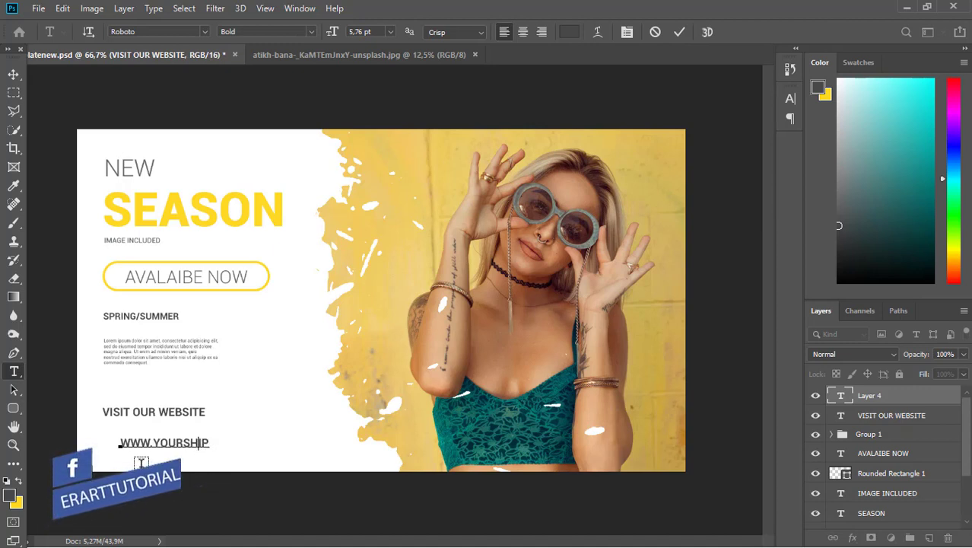
pyautogui.press('BackSpace')
pyautogui.write('O')
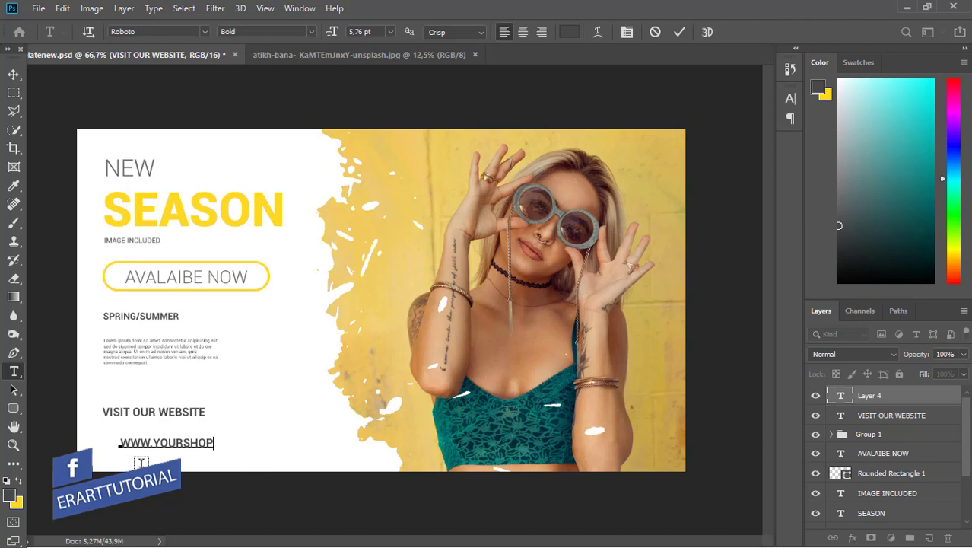
pyautogui.write('web.com')
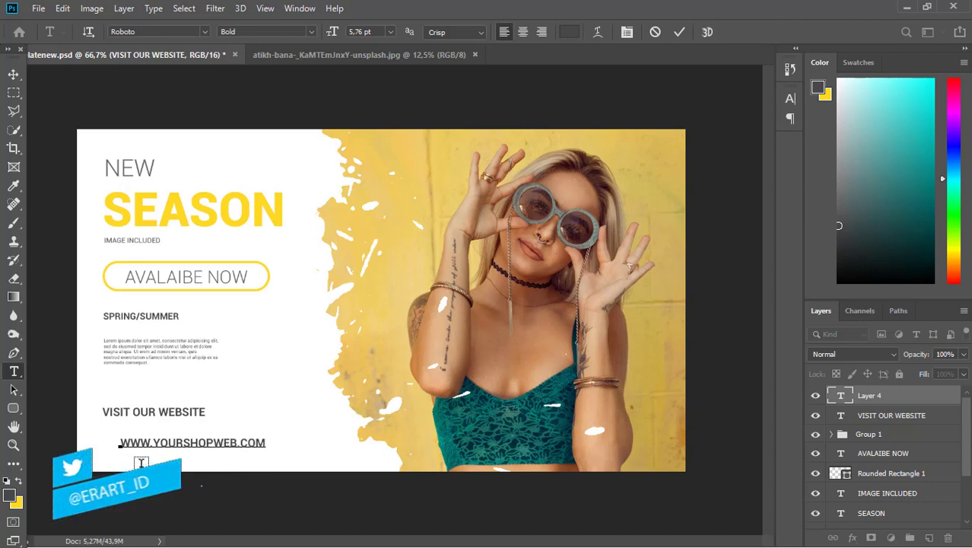
# Set the web address to Roboto Regular and commit it.
pyautogui.hotkey('ctrl', 'a')
pyautogui.click(308, 31)
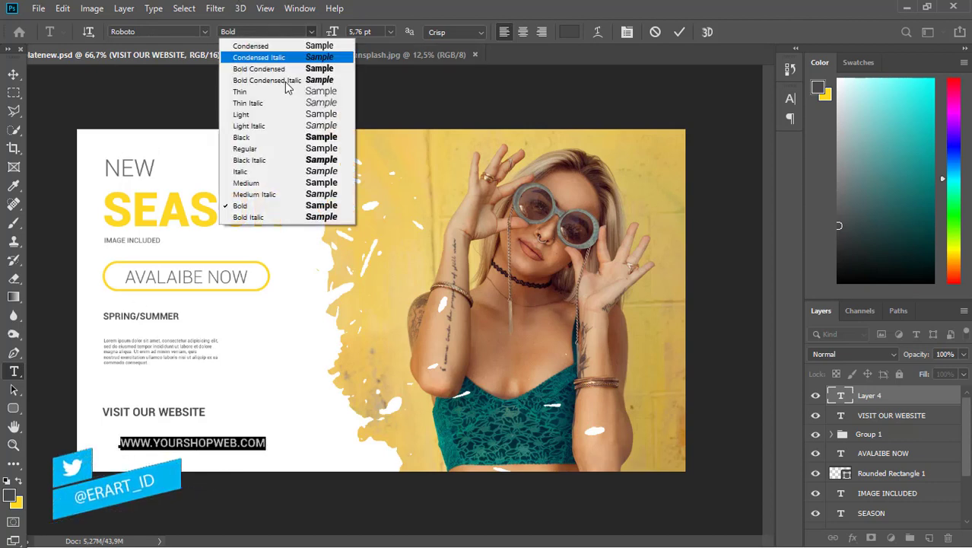
pyautogui.click(279, 150)
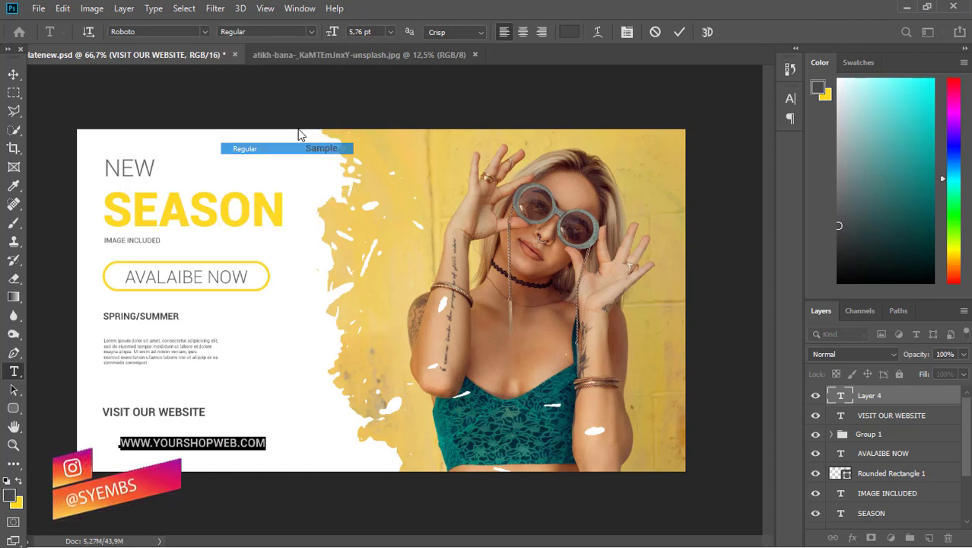
pyautogui.click(390, 31)
pyautogui.click(18, 79)
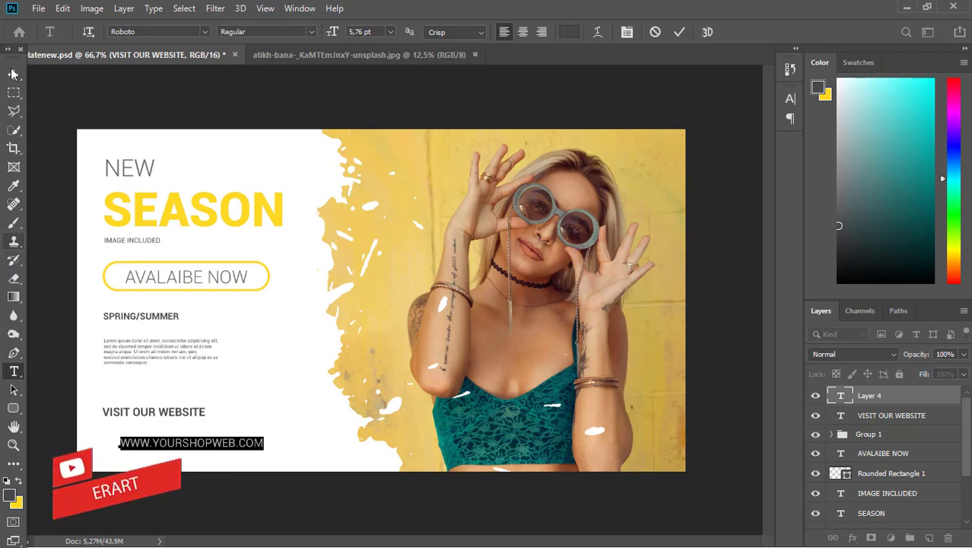
pyautogui.click(12, 73)
# Scale the web address text down to about 64%.
pyautogui.hotkey('ctrl', 't')
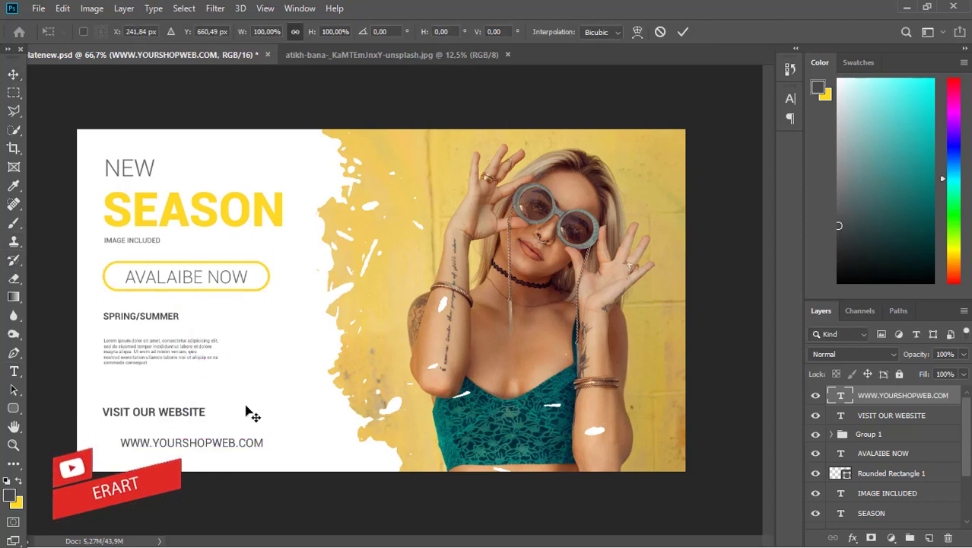
pyautogui.moveTo(264, 434); pyautogui.dragTo(238, 439)
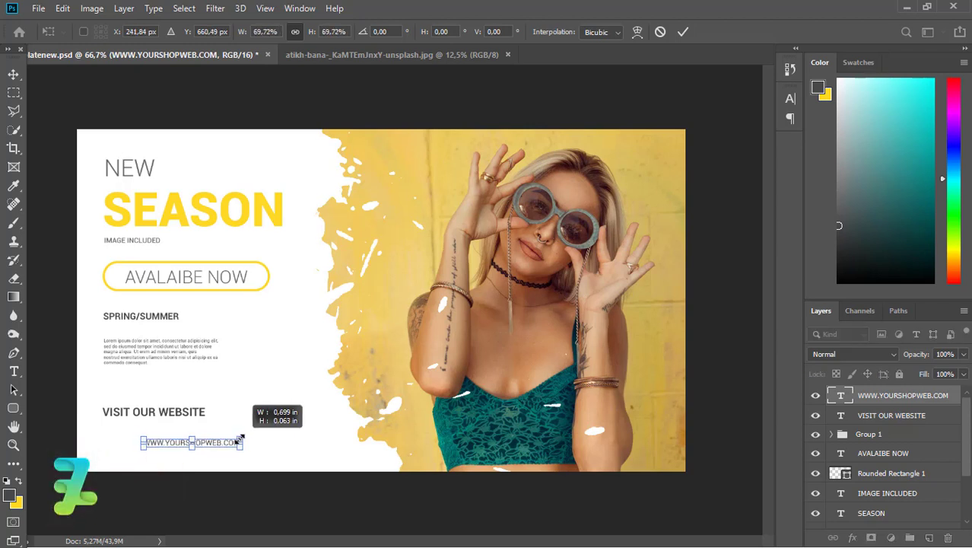
pyautogui.click(13, 74)
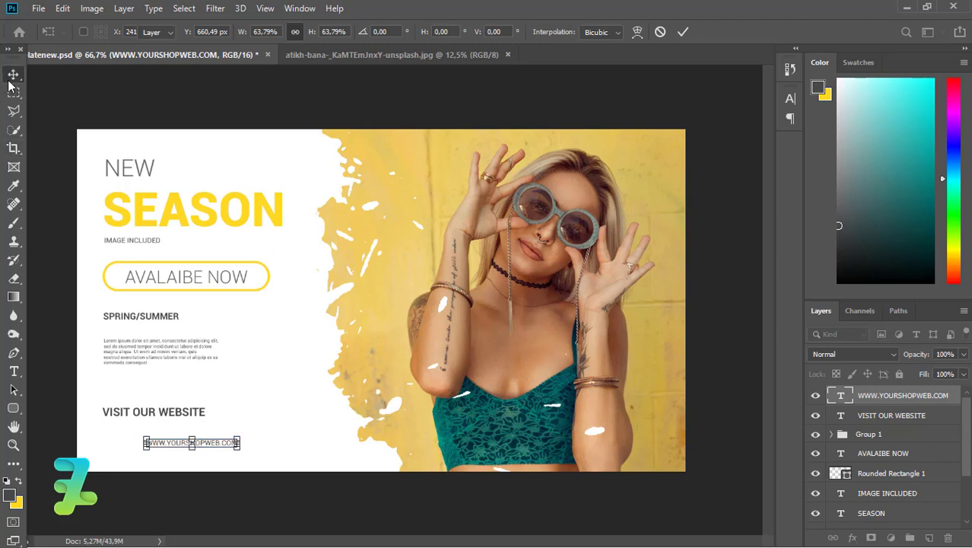
# Position the web address directly under VISIT OUR WEBSITE, left-aligned.
pyautogui.moveTo(189, 446); pyautogui.dragTo(146, 430)
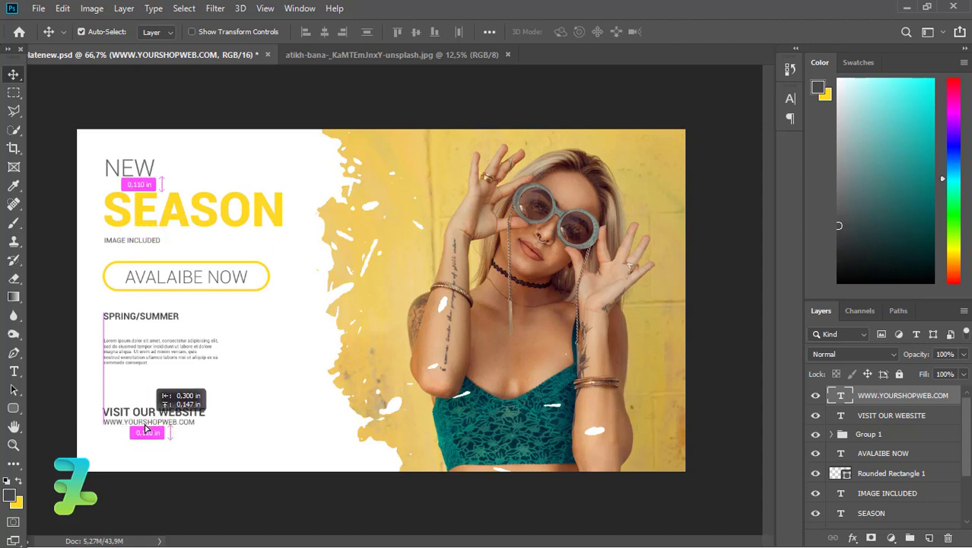
pyautogui.press('Up')
pyautogui.press('Up')
pyautogui.press('Up')
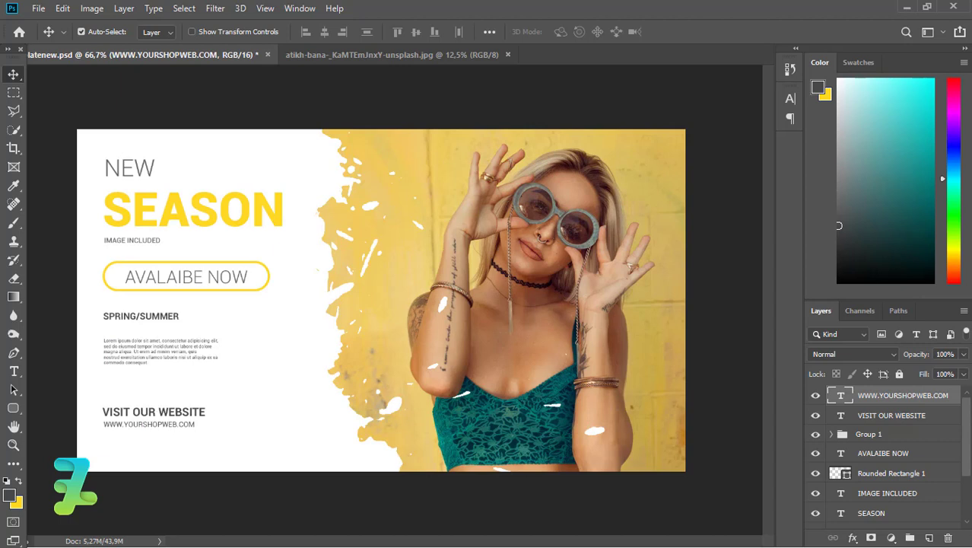
pyautogui.press('Up')
pyautogui.press('Down')
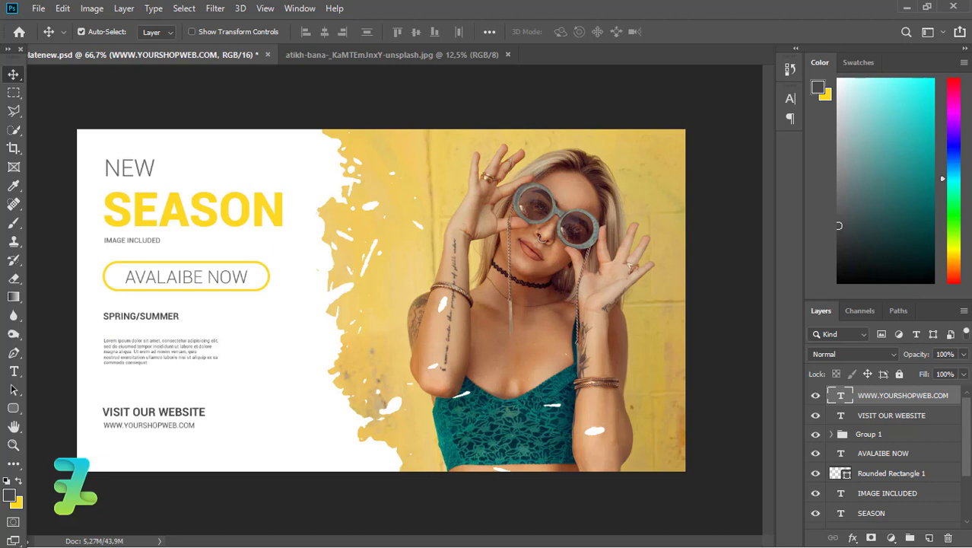
pyautogui.press('Up')
pyautogui.press('Up')
# Add a new empty layer (Layer 4) above Layer 3.
pyautogui.scroll(-3, 882, 502)
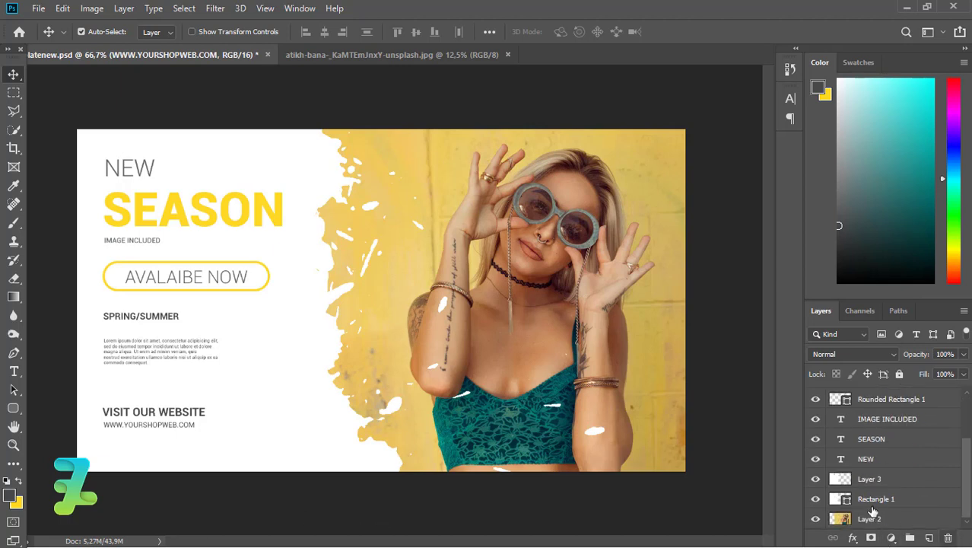
pyautogui.click(870, 478)
pyautogui.click(929, 538)
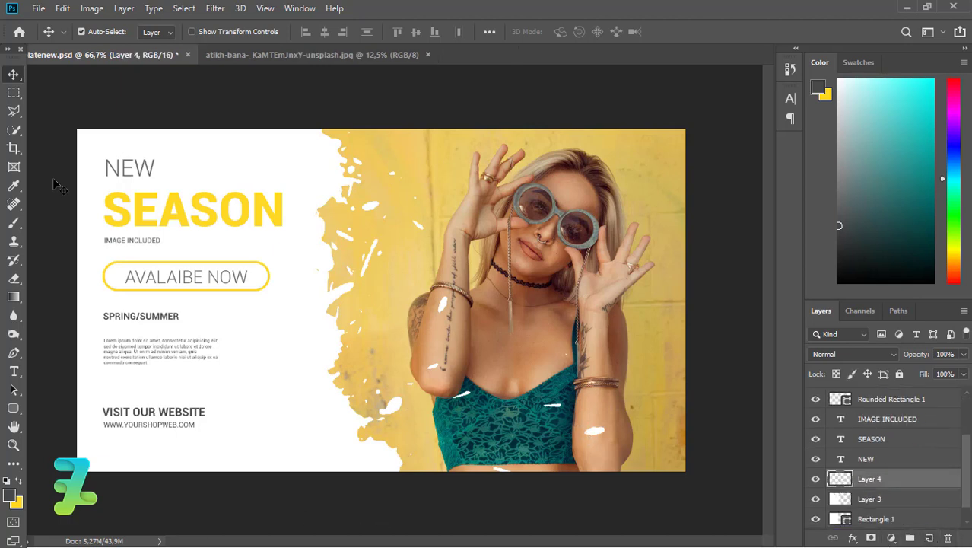
# Stamp large white splatter marks on the portrait with the 479 px splat4 brush.
pyautogui.click(14, 223)
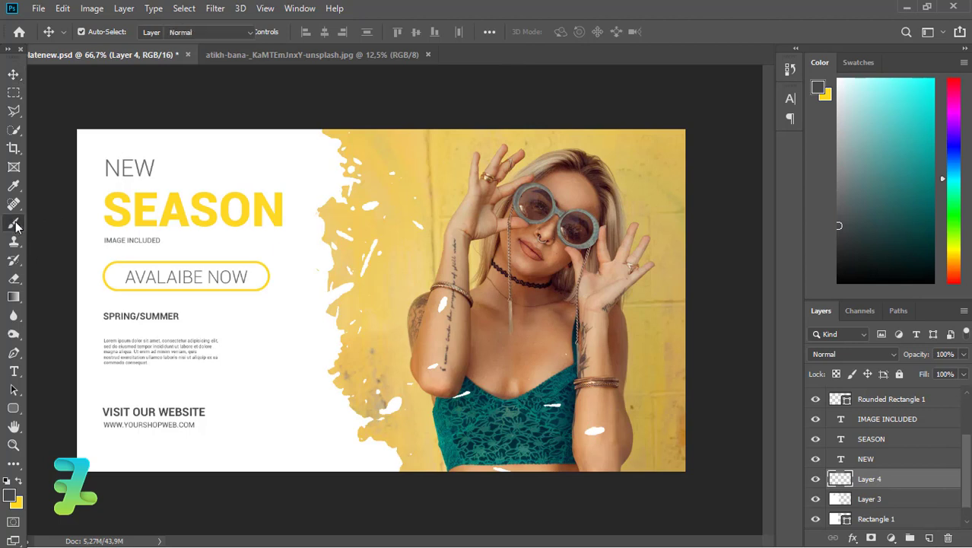
pyautogui.click(15, 501)
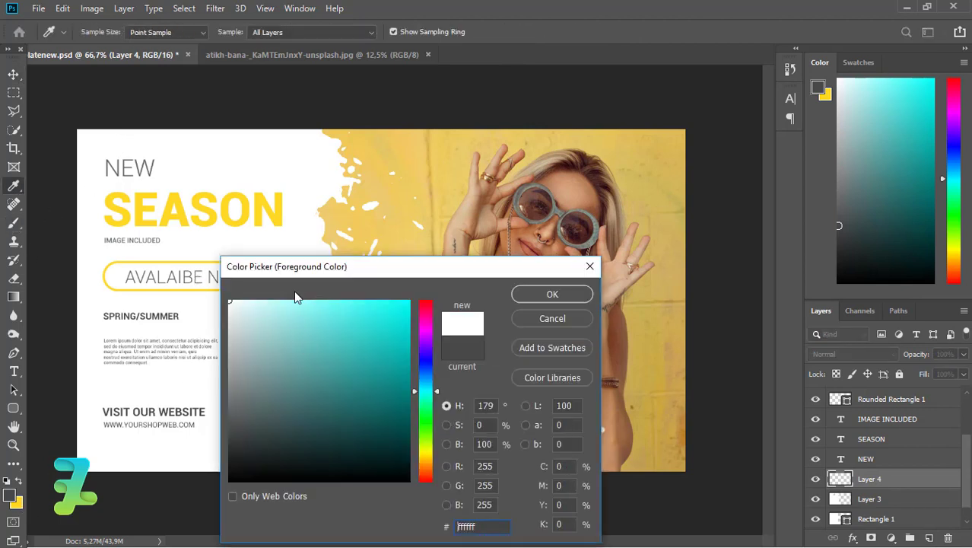
pyautogui.click(518, 296)
pyautogui.click(102, 34)
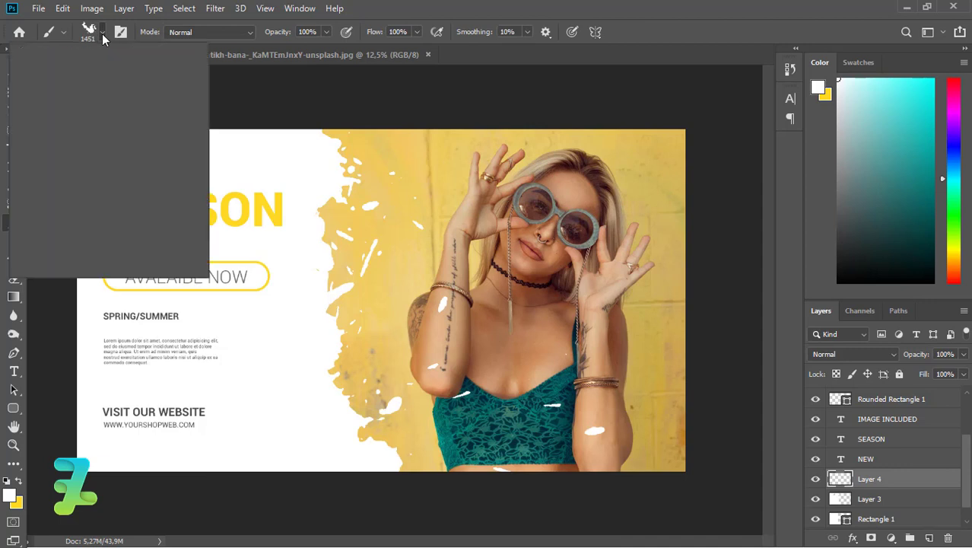
pyautogui.moveTo(168, 185); pyautogui.dragTo(175, 234)
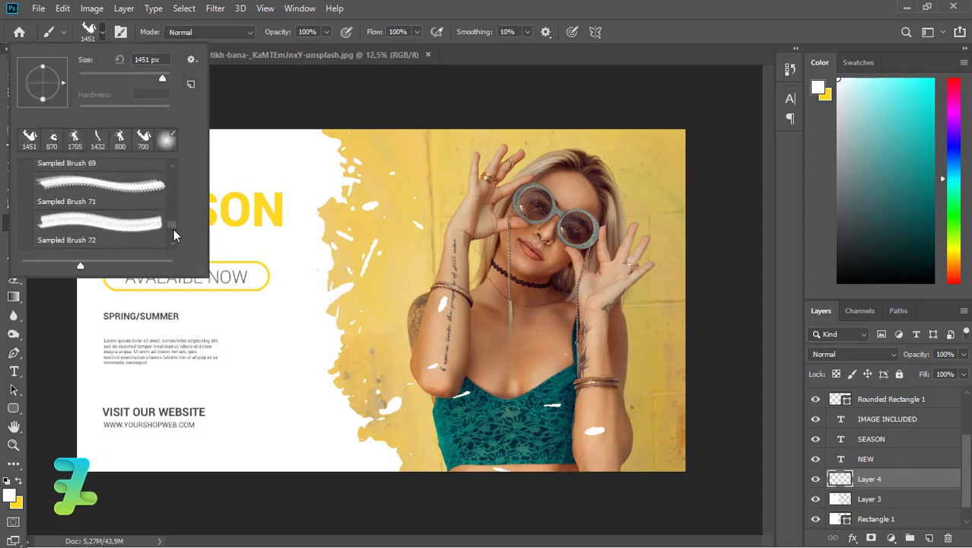
pyautogui.scroll(-1, 122, 219)
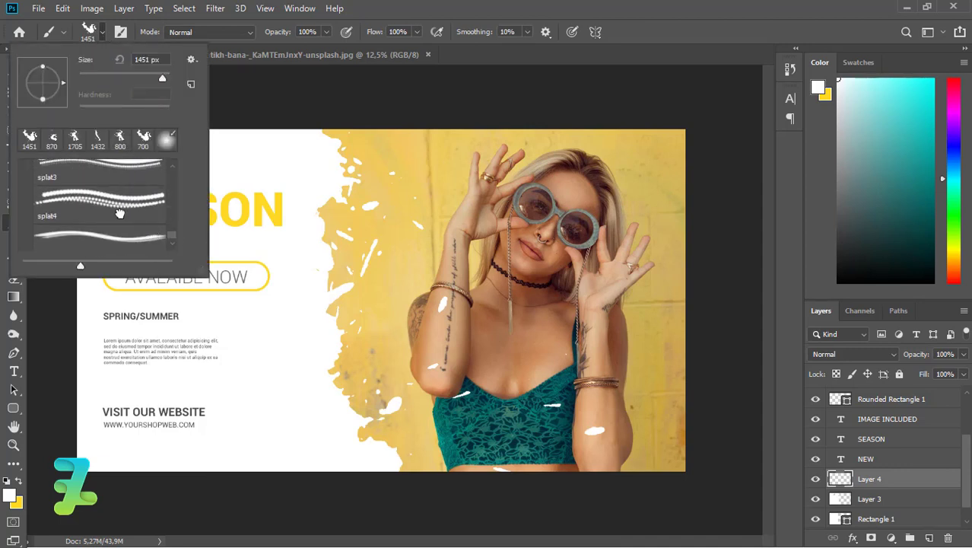
pyautogui.click(120, 214)
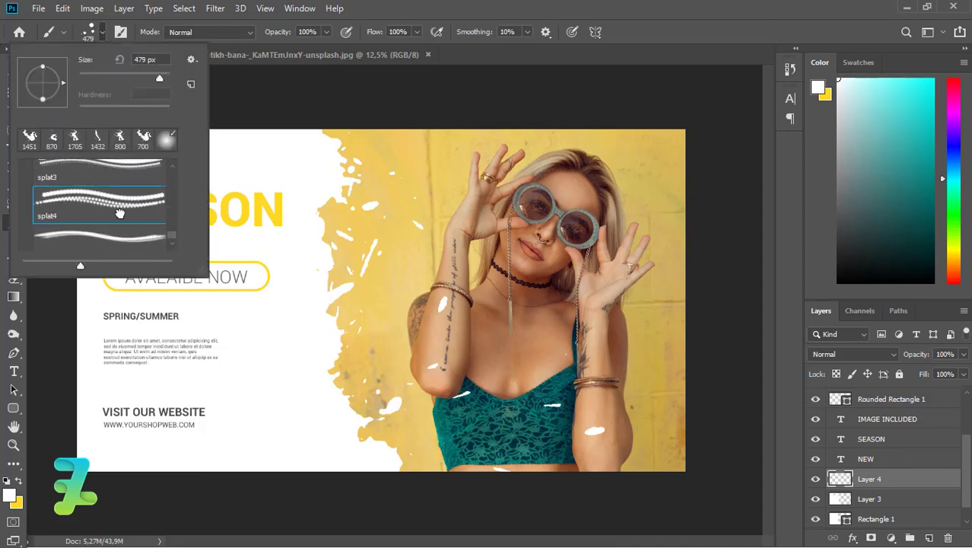
pyautogui.click(432, 190)
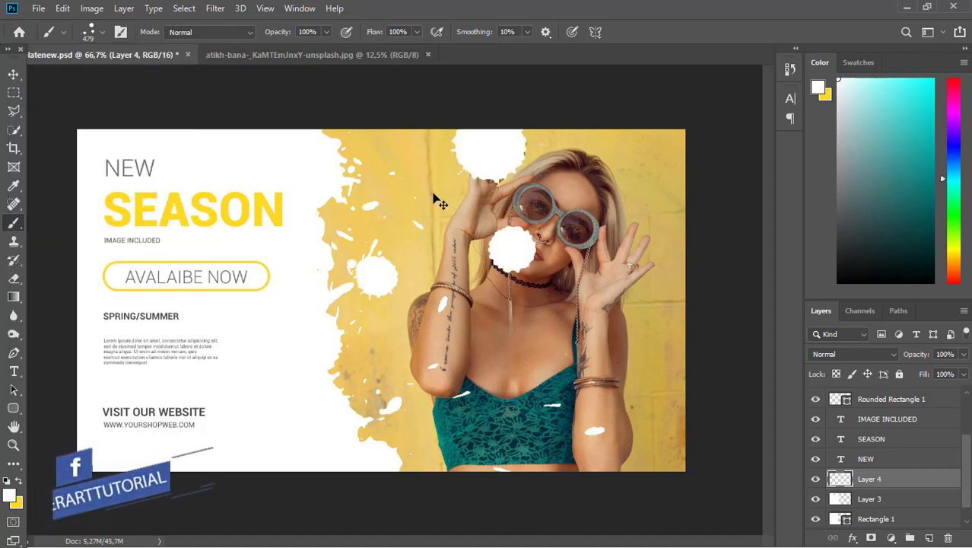
# Replace the large splatter with small white splats at the photo's upper left and bottom edge, discarding a 520 px preset stamp.
pyautogui.hotkey('ctrl', 'z')
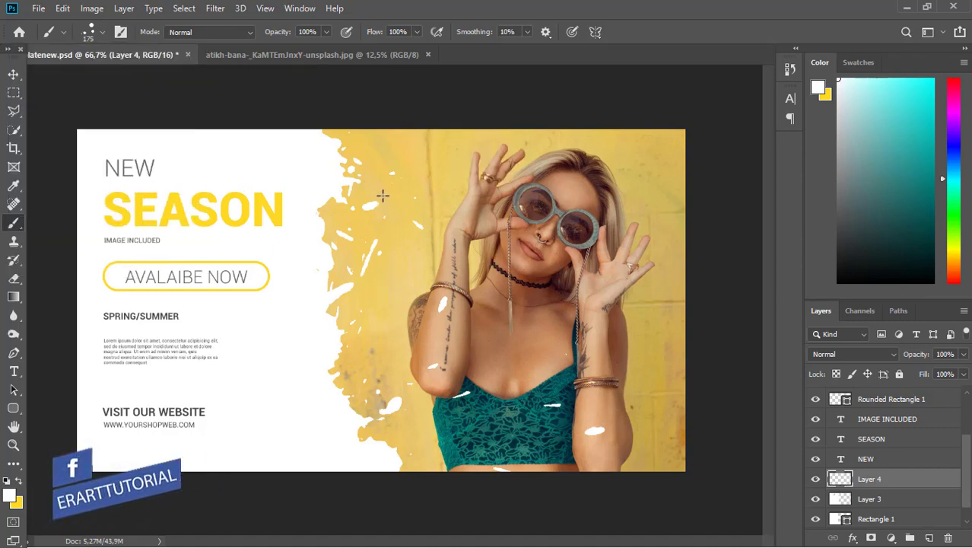
pyautogui.click(418, 167)
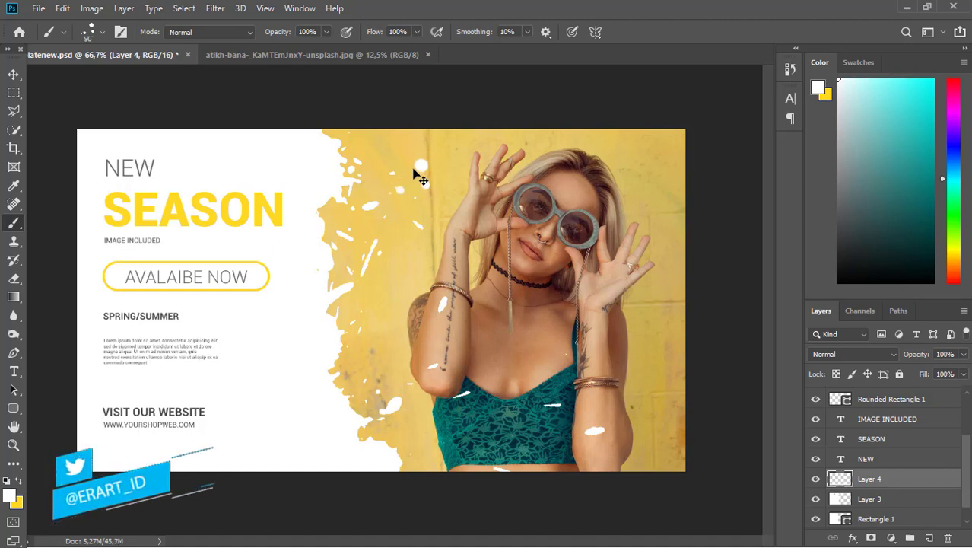
pyautogui.click(426, 469)
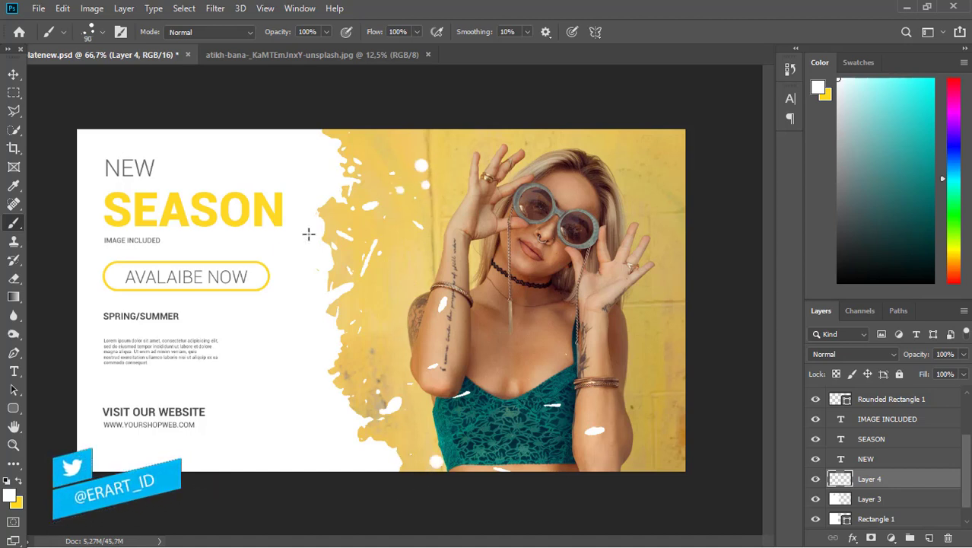
pyautogui.click(102, 32)
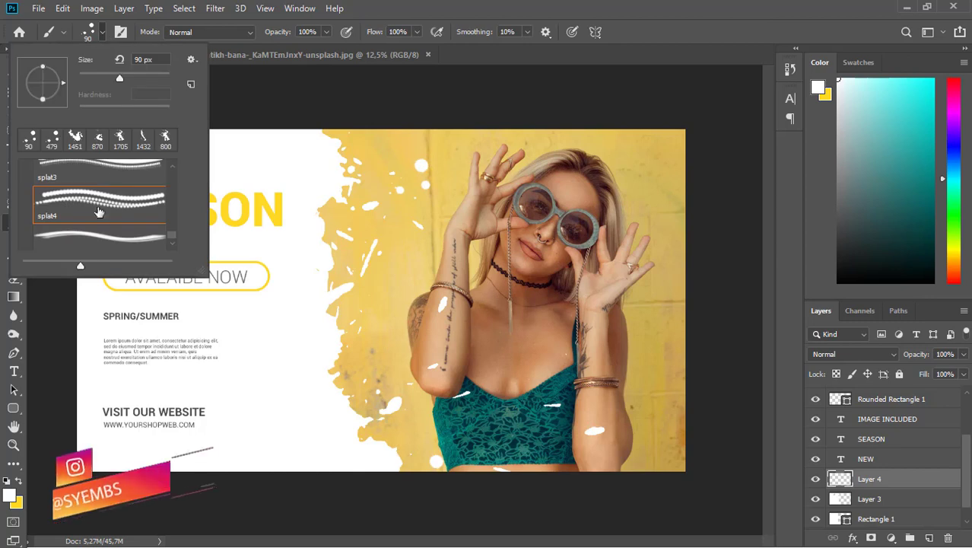
pyautogui.click(354, 227)
pyautogui.click(354, 229)
pyautogui.hotkey('ctrl', 'z')
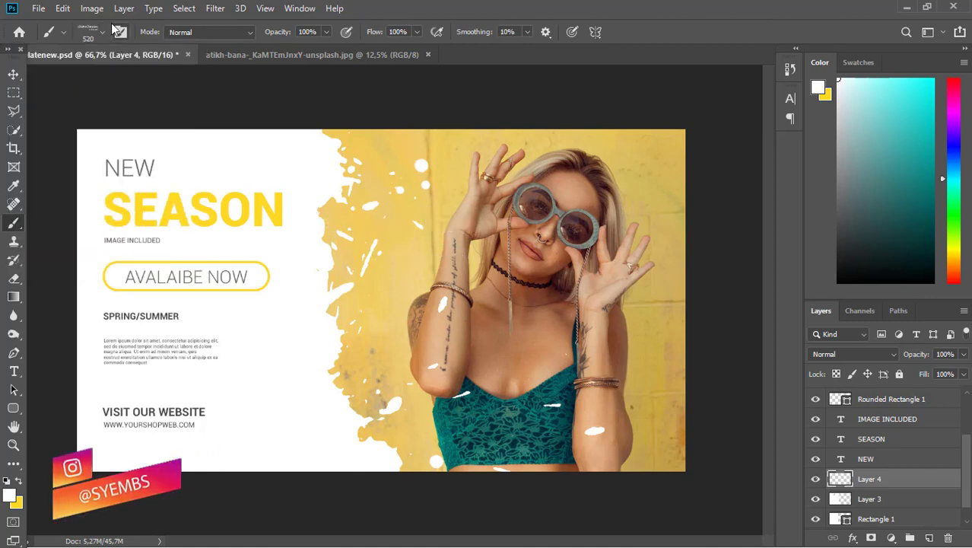
# Stamp white splats on the yellow edge with the splat3 brush, undoing an oversized one.
pyautogui.click(101, 32)
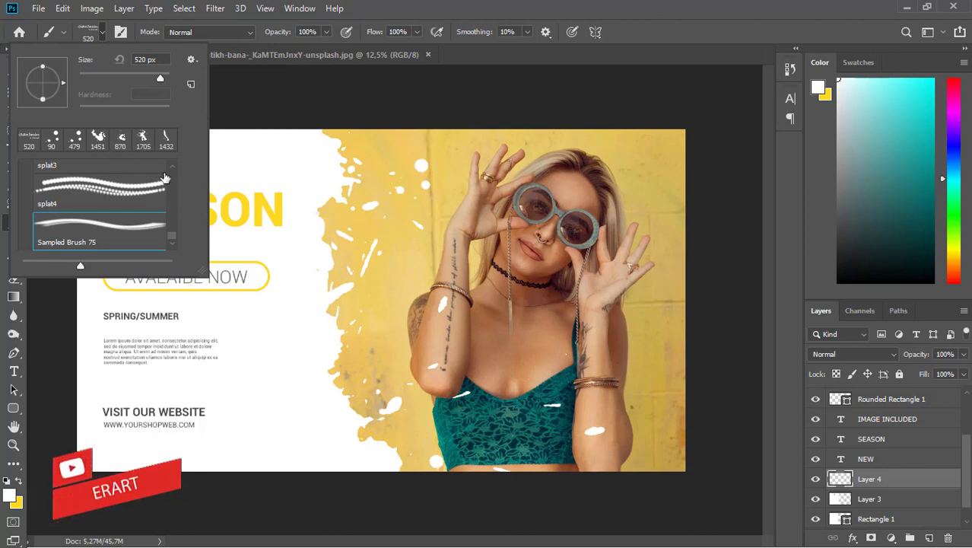
pyautogui.click(169, 169)
pyautogui.click(131, 173)
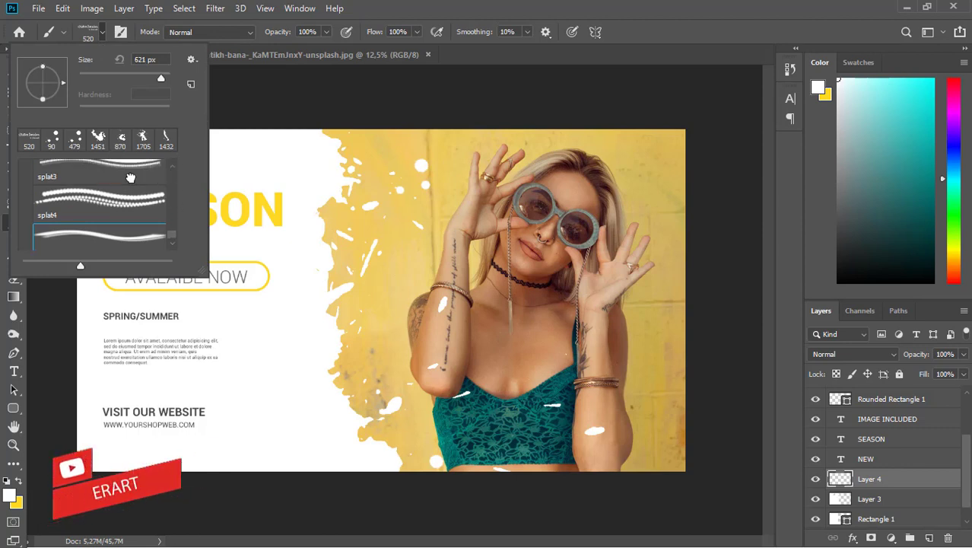
pyautogui.click(393, 274)
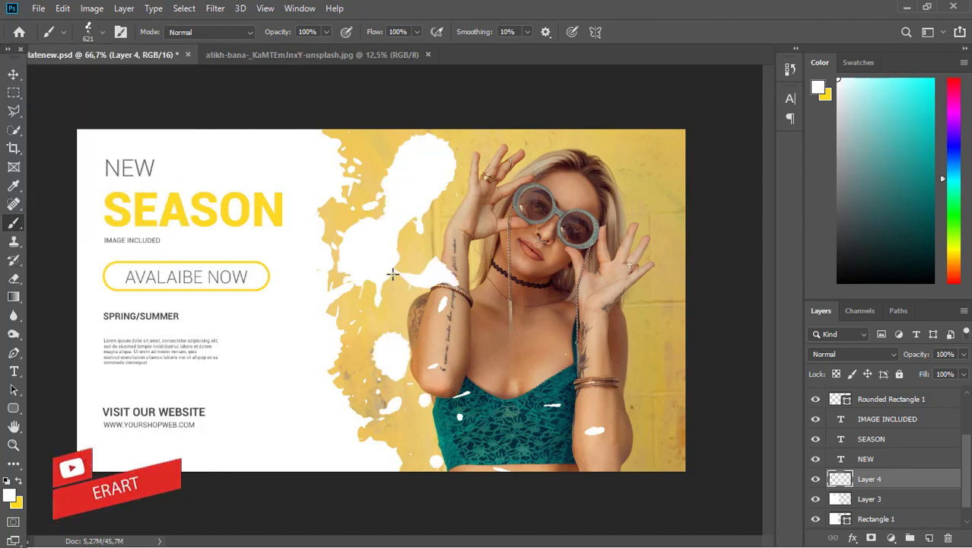
pyautogui.hotkey('ctrl', 'z')
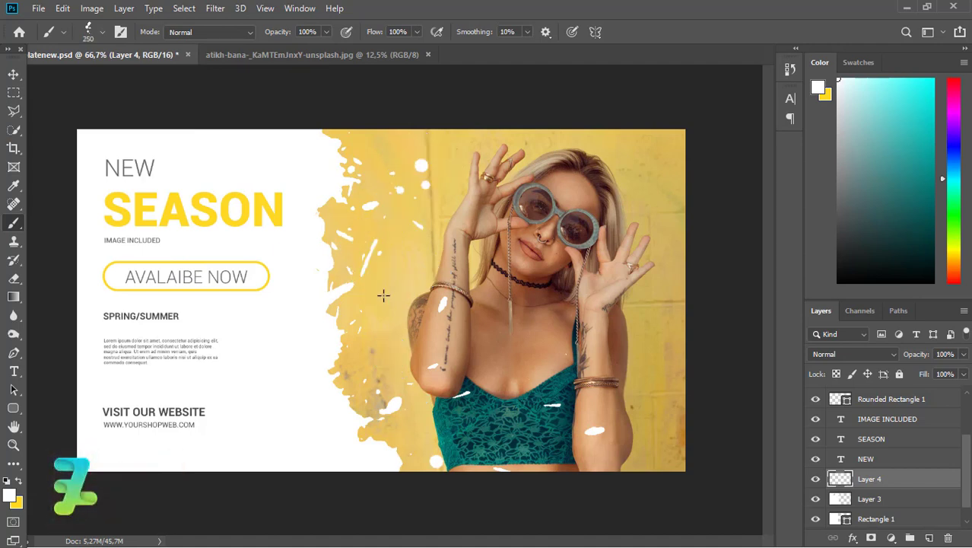
pyautogui.click(372, 304)
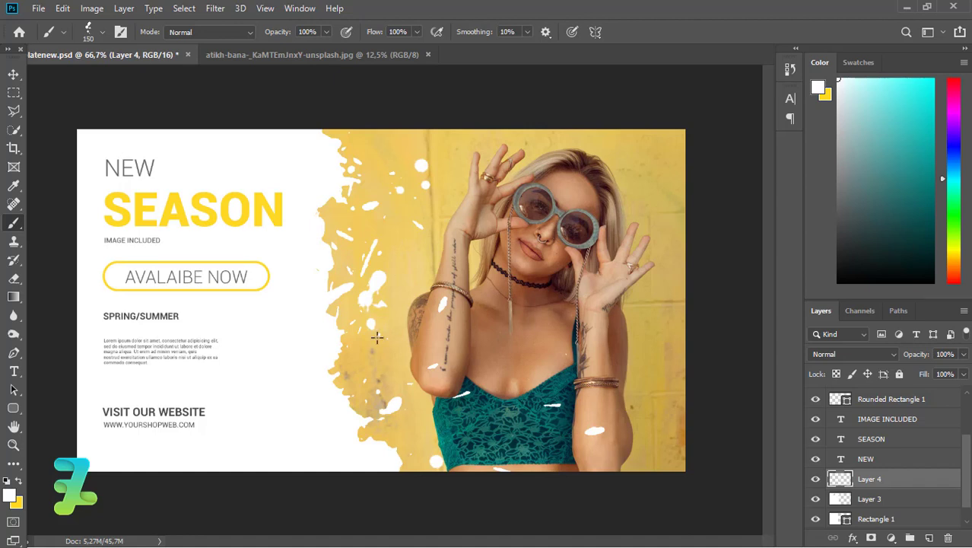
pyautogui.click(98, 35)
# Add a small white splat on the yellow edge with the splat2 brush, undoing a too-large stamp.
pyautogui.scroll(-1, 169, 174)
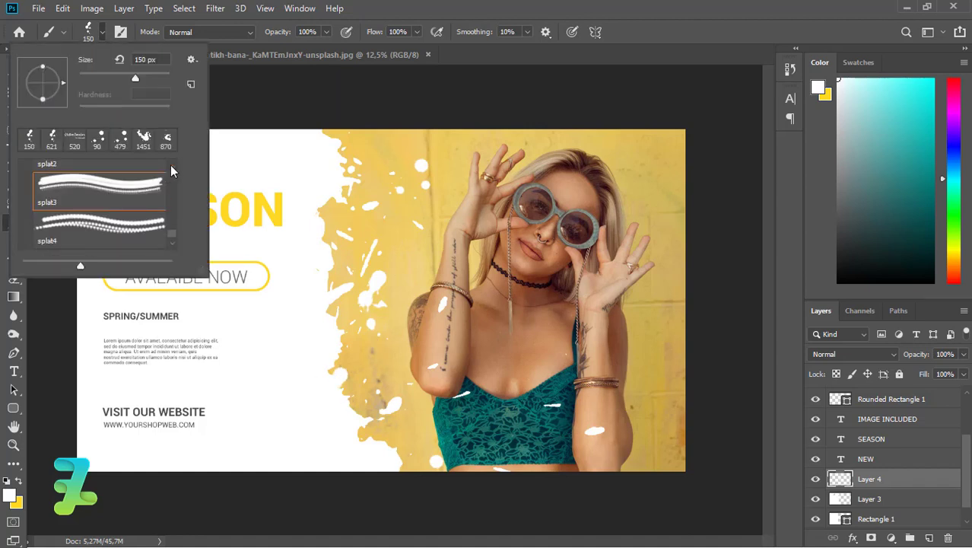
pyautogui.scroll(-1, 169, 173)
pyautogui.click(118, 175)
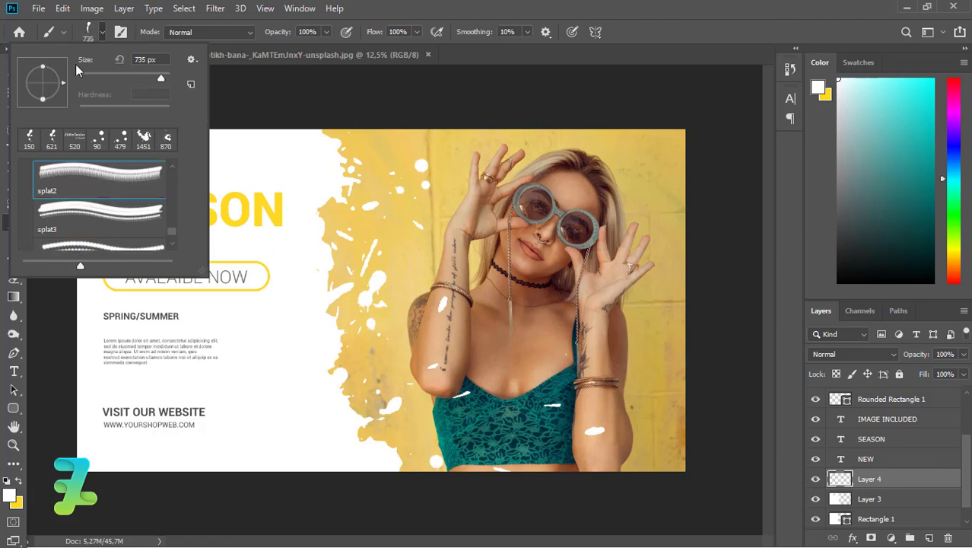
pyautogui.click(416, 214)
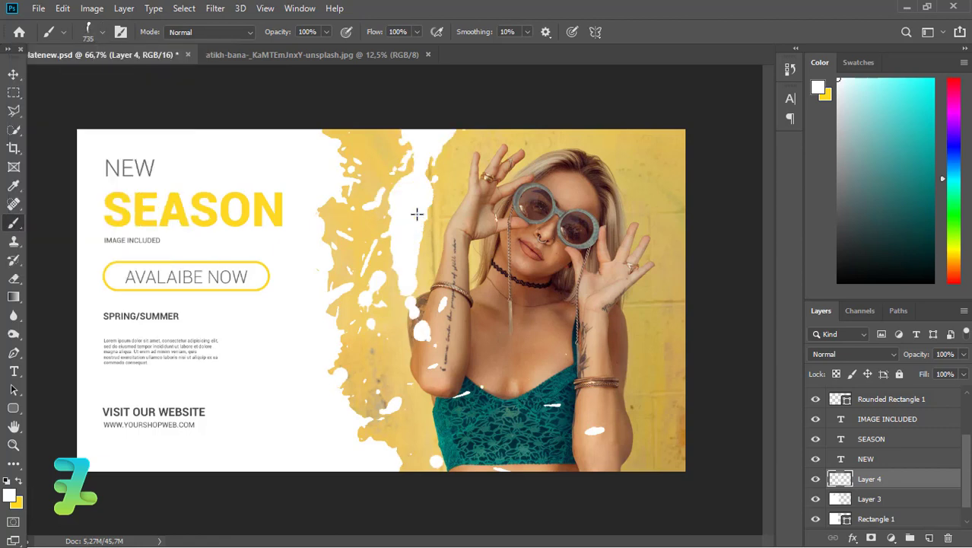
pyautogui.hotkey('ctrl', 'z')
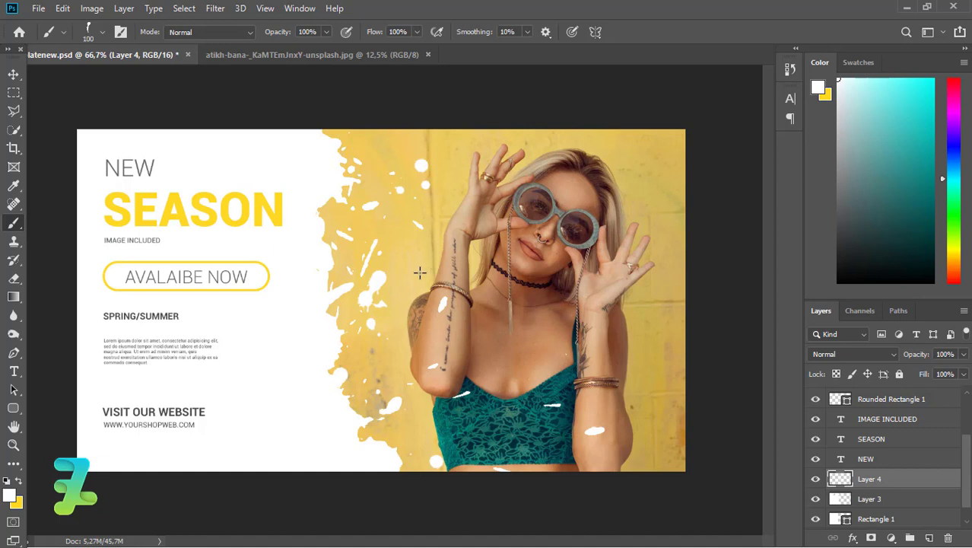
pyautogui.click(411, 270)
# Place a white 250 px splat1 stamp beside the woman's lower arm, undoing earlier attempts.
pyautogui.click(103, 35)
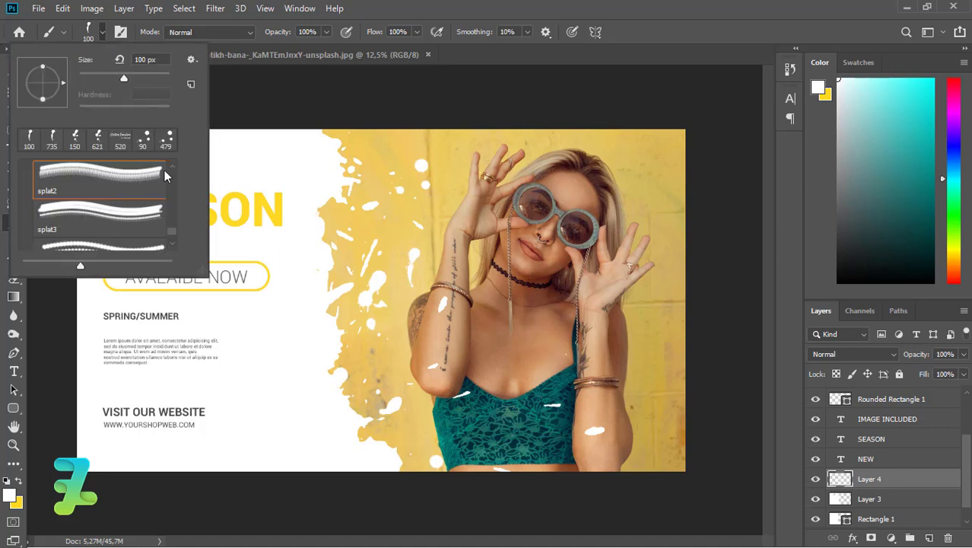
pyautogui.scroll(3, 169, 175)
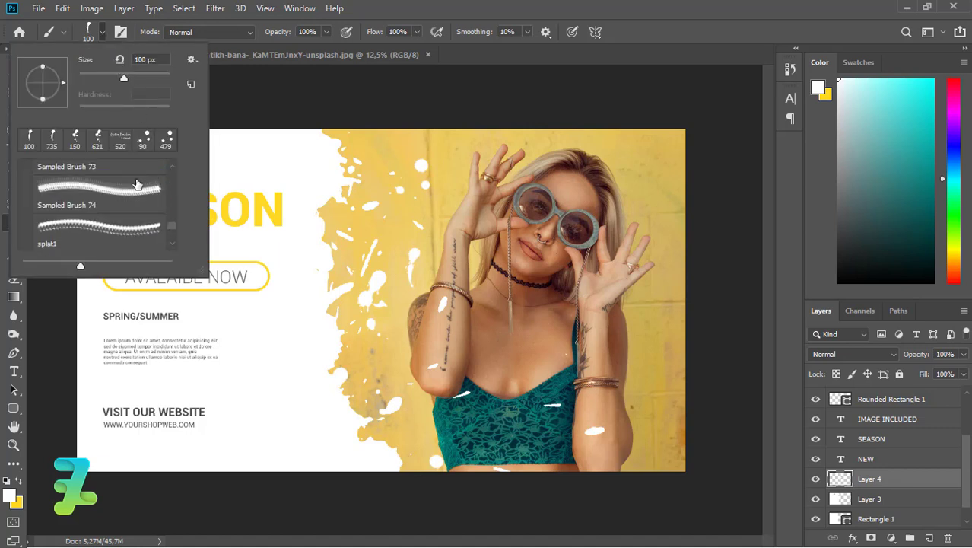
pyautogui.click(136, 239)
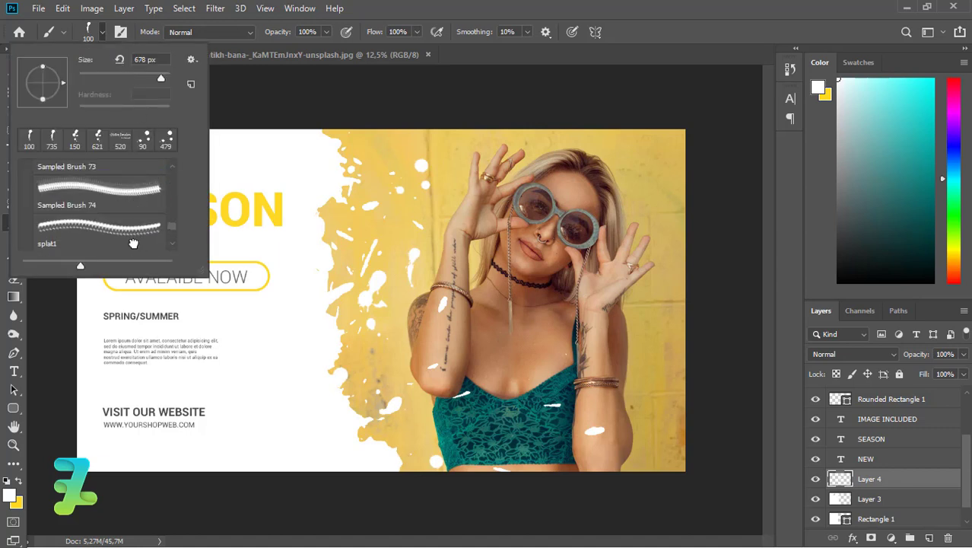
pyautogui.click(103, 32)
pyautogui.click(377, 357)
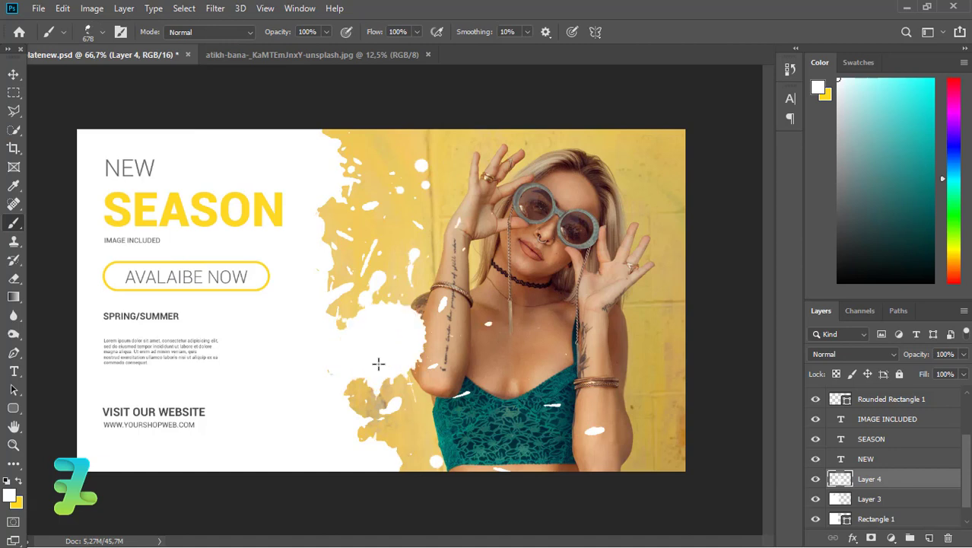
pyautogui.hotkey('ctrl', 'z')
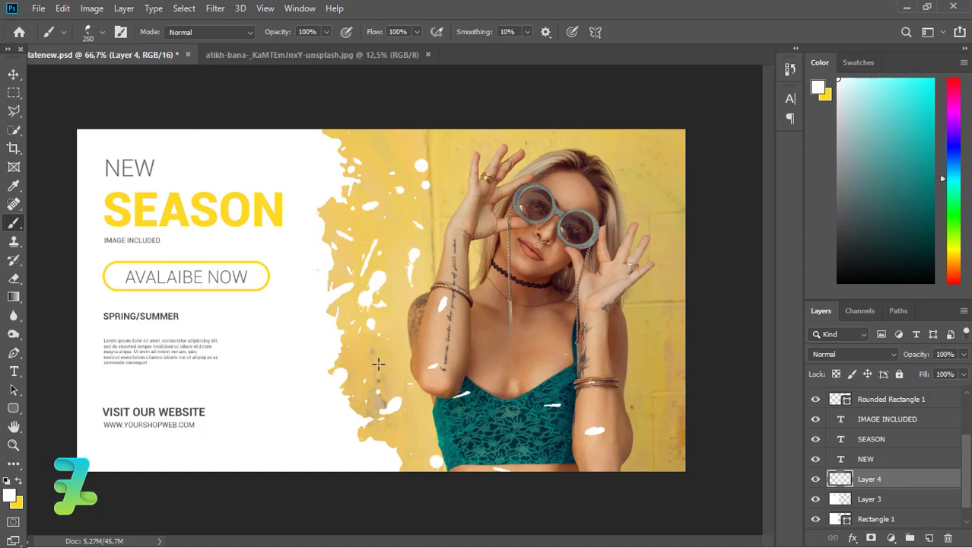
pyautogui.click(370, 371)
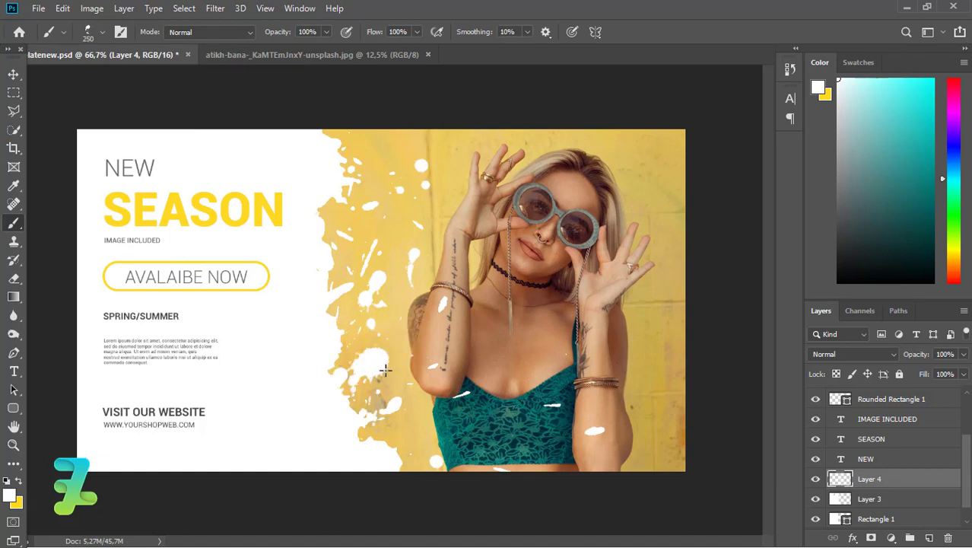
pyautogui.hotkey('ctrl', 'z')
pyautogui.click(399, 363)
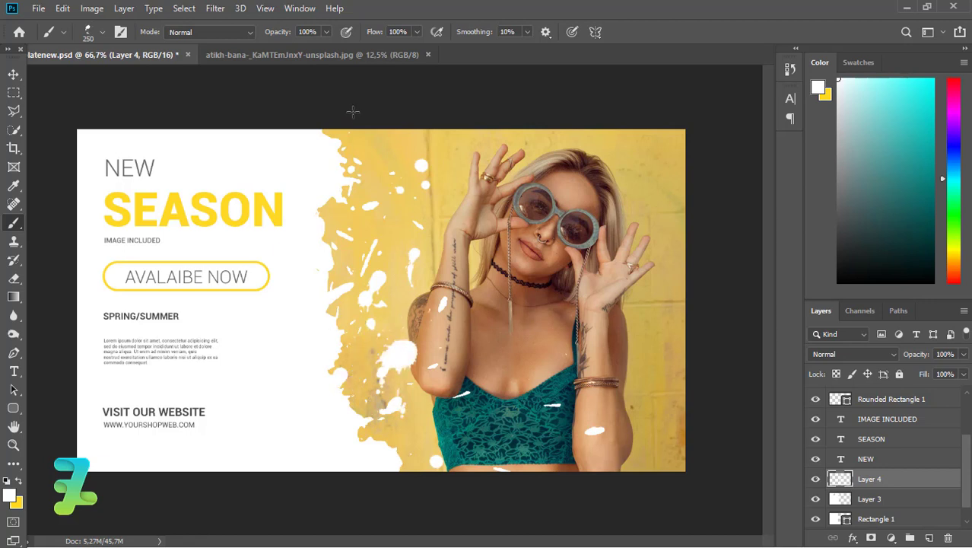
# Stamp white splats near the top of the yellow edge and, with a larger brush, near SEASON and the button.
pyautogui.click(382, 136)
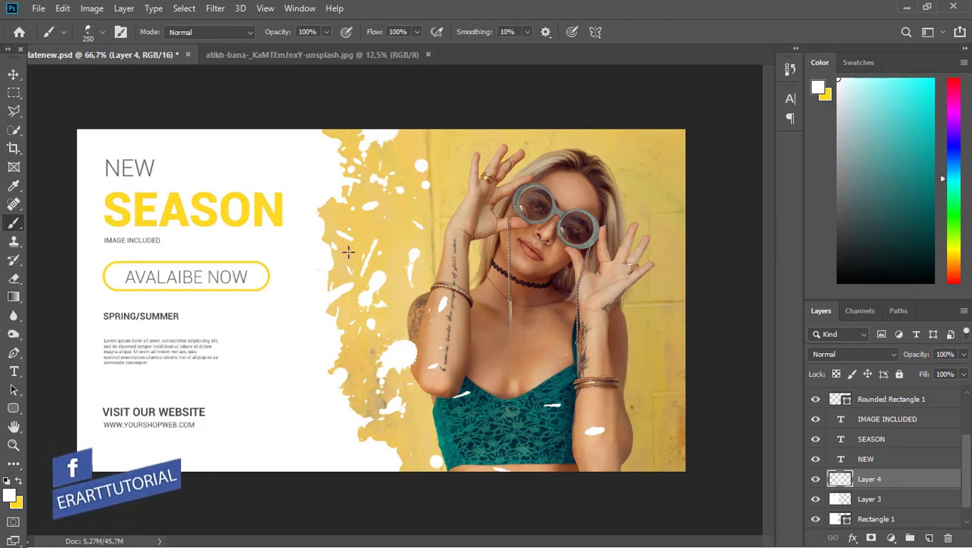
pyautogui.press(']')
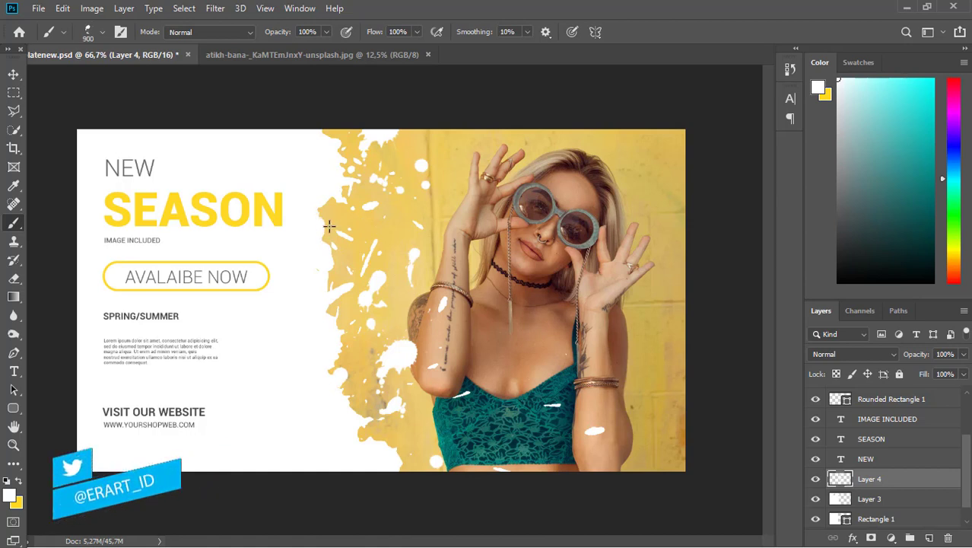
pyautogui.click(331, 224)
pyautogui.click(306, 271)
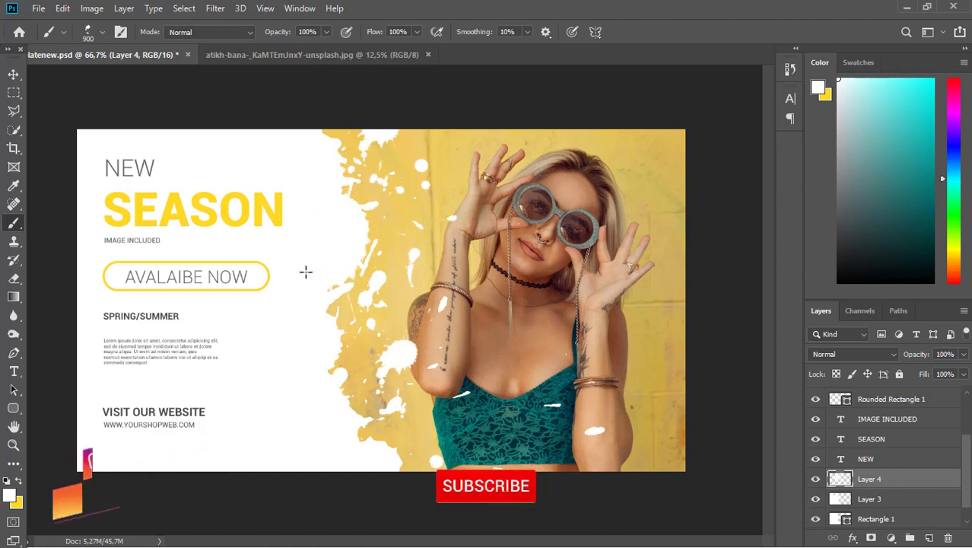
pyautogui.click(300, 274)
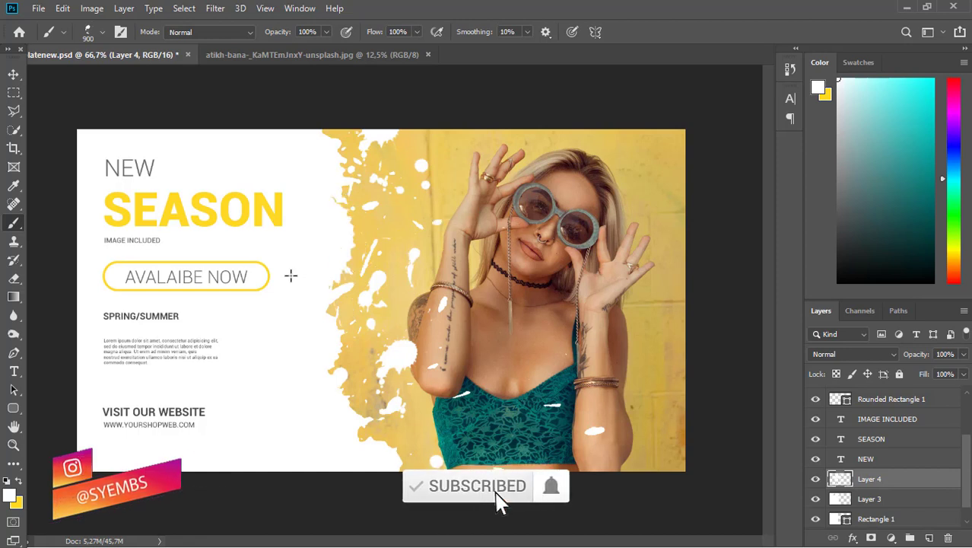
# Undo stray white strokes near the button and below the arm, then switch to the Move tool.
pyautogui.hotkey('ctrl', 'z')
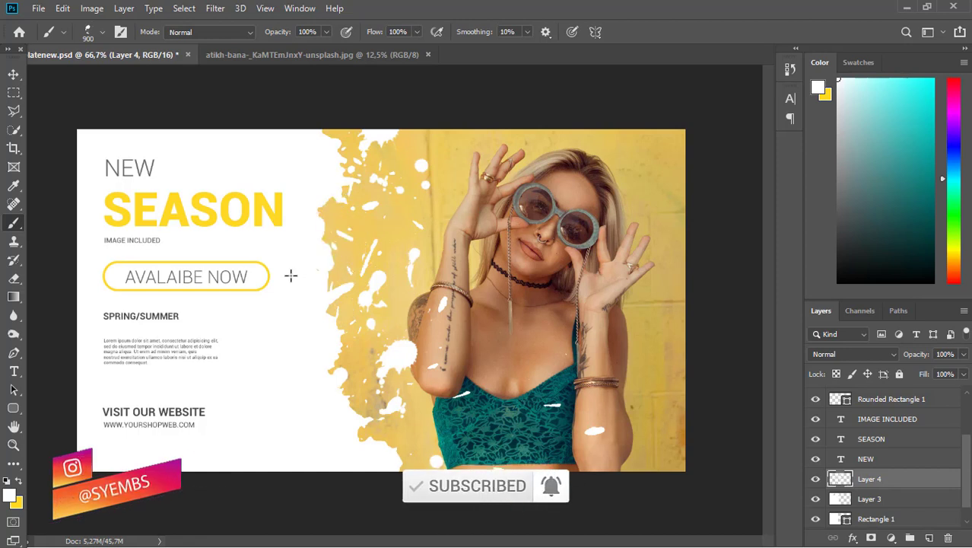
pyautogui.click(381, 471)
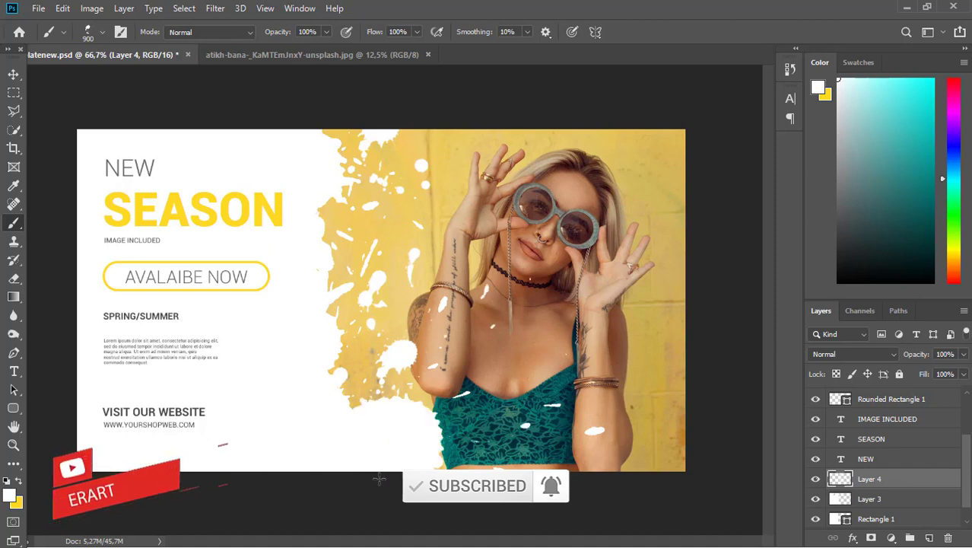
pyautogui.hotkey('ctrl', 'z')
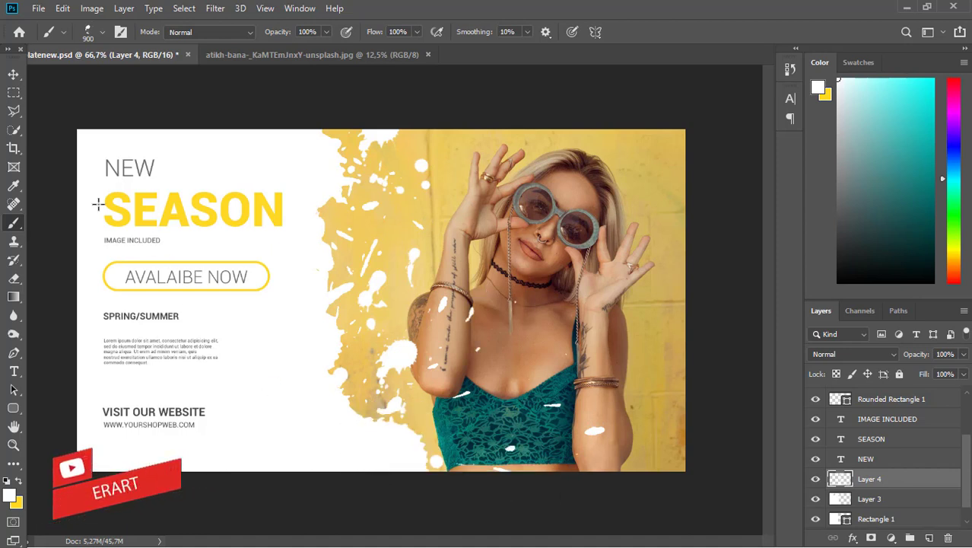
pyautogui.click(13, 74)
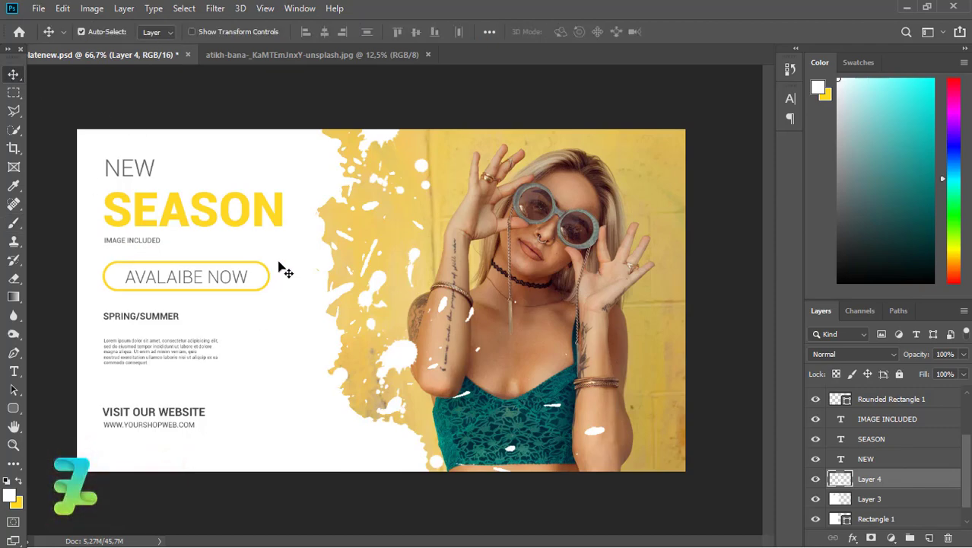